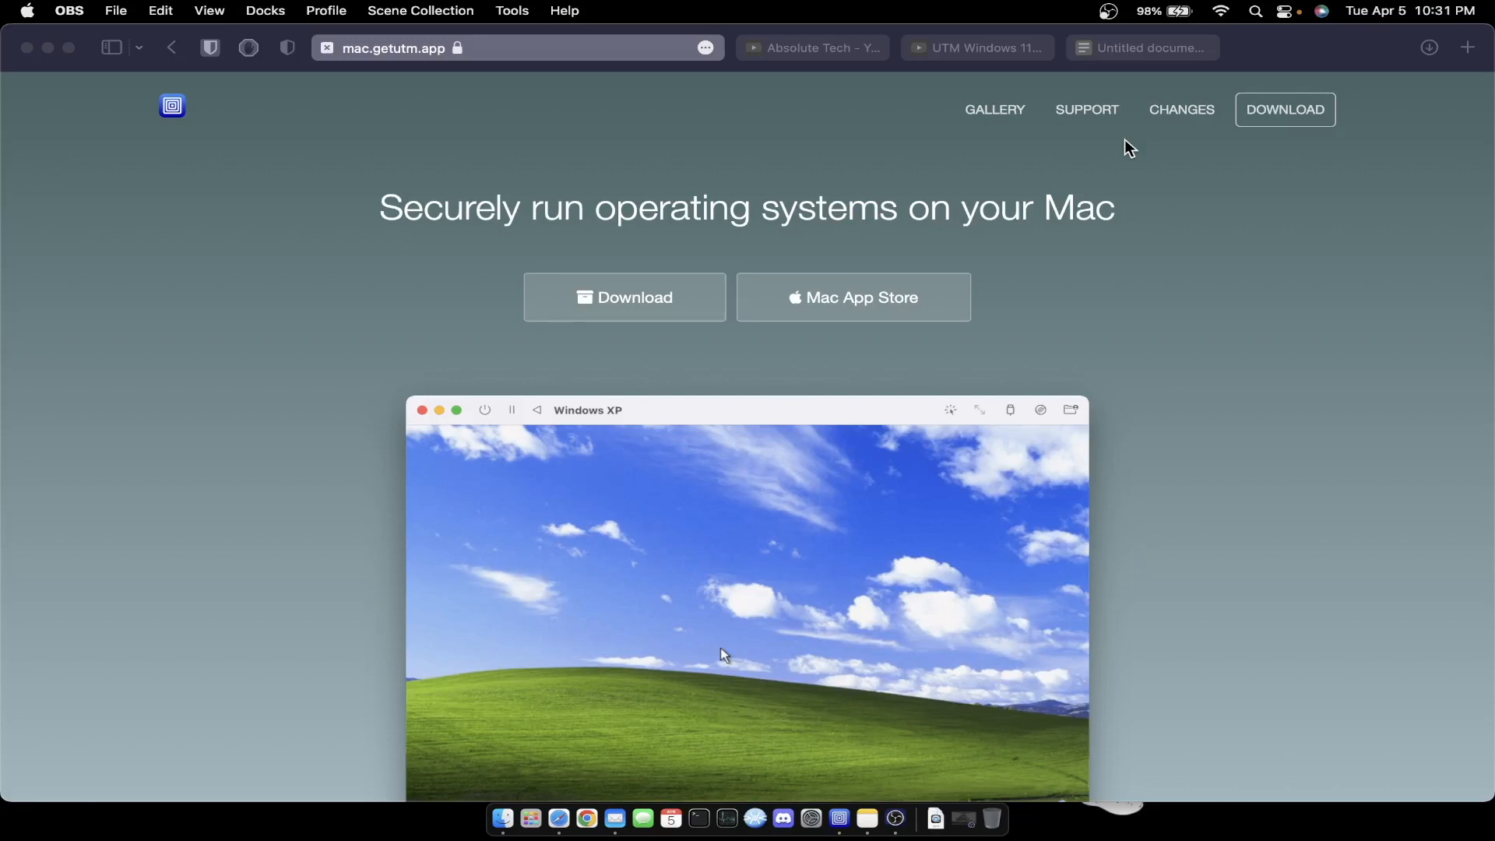
- Open the UTM gallery's Windows 11 ARM guide and download UTM for Mac from its Downloads list
{"action": "scroll", "coordinate": [1130, 148], "scroll_direction": "down", "scroll_amount": 10}
{"action": "scroll", "coordinate": [1128, 148], "scroll_direction": "down", "scroll_amount": 10}
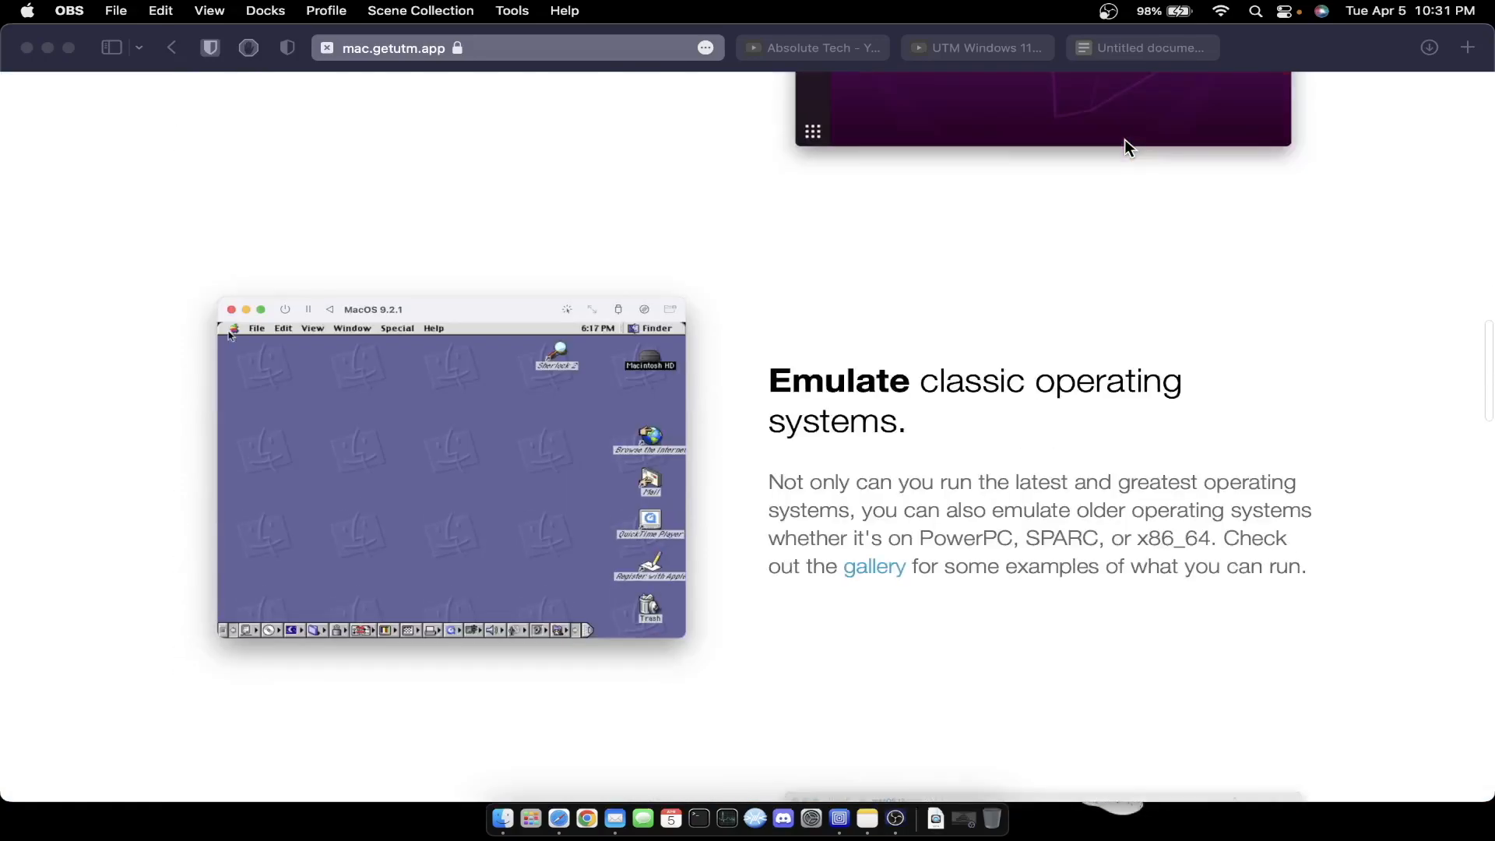
{"action": "scroll", "coordinate": [1125, 138], "scroll_direction": "up", "scroll_amount": 20}
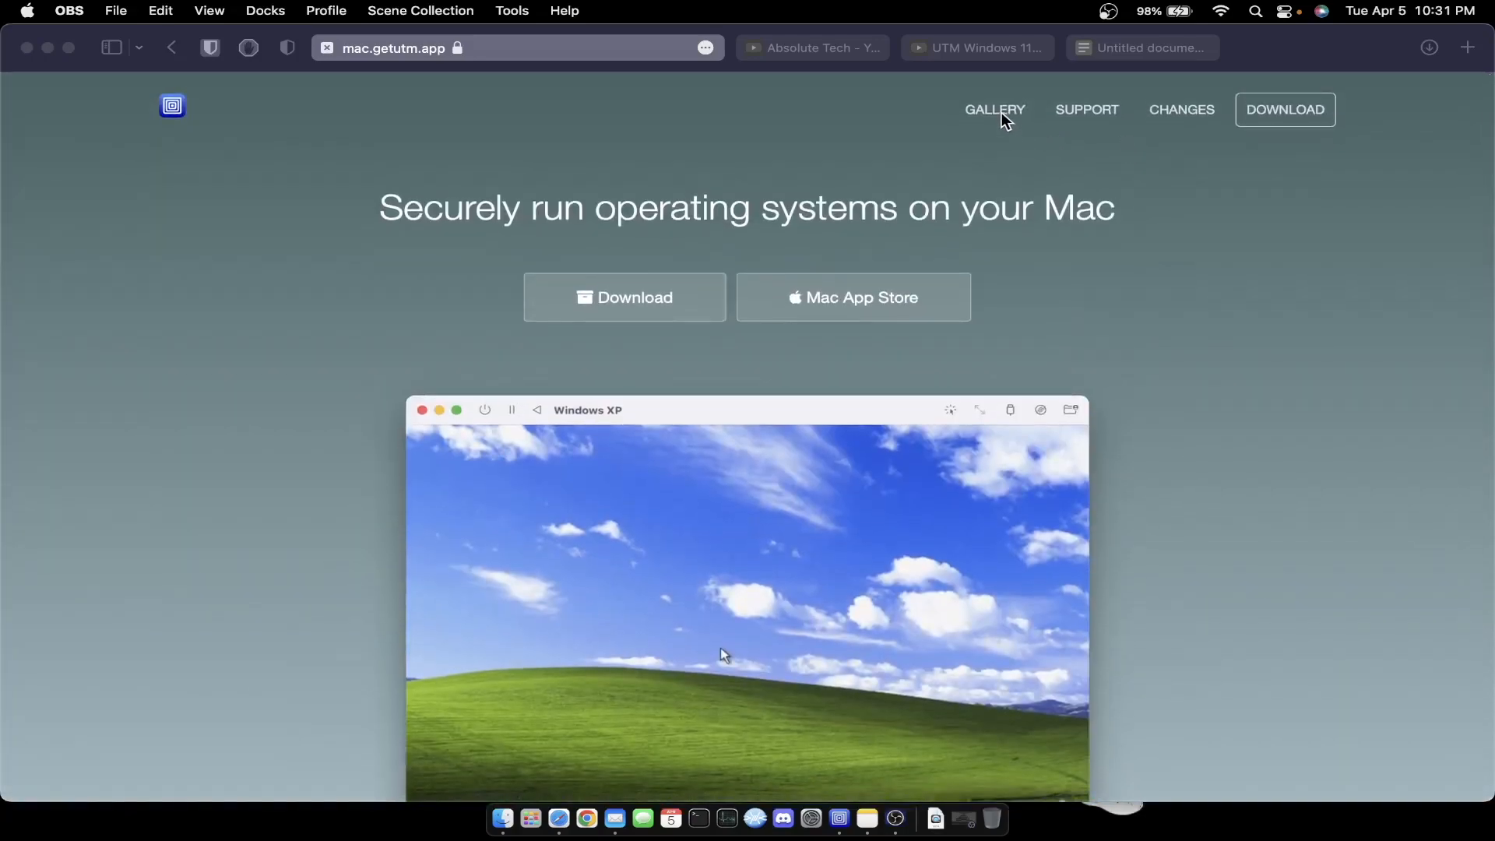
{"action": "left_click", "coordinate": [999, 113]}
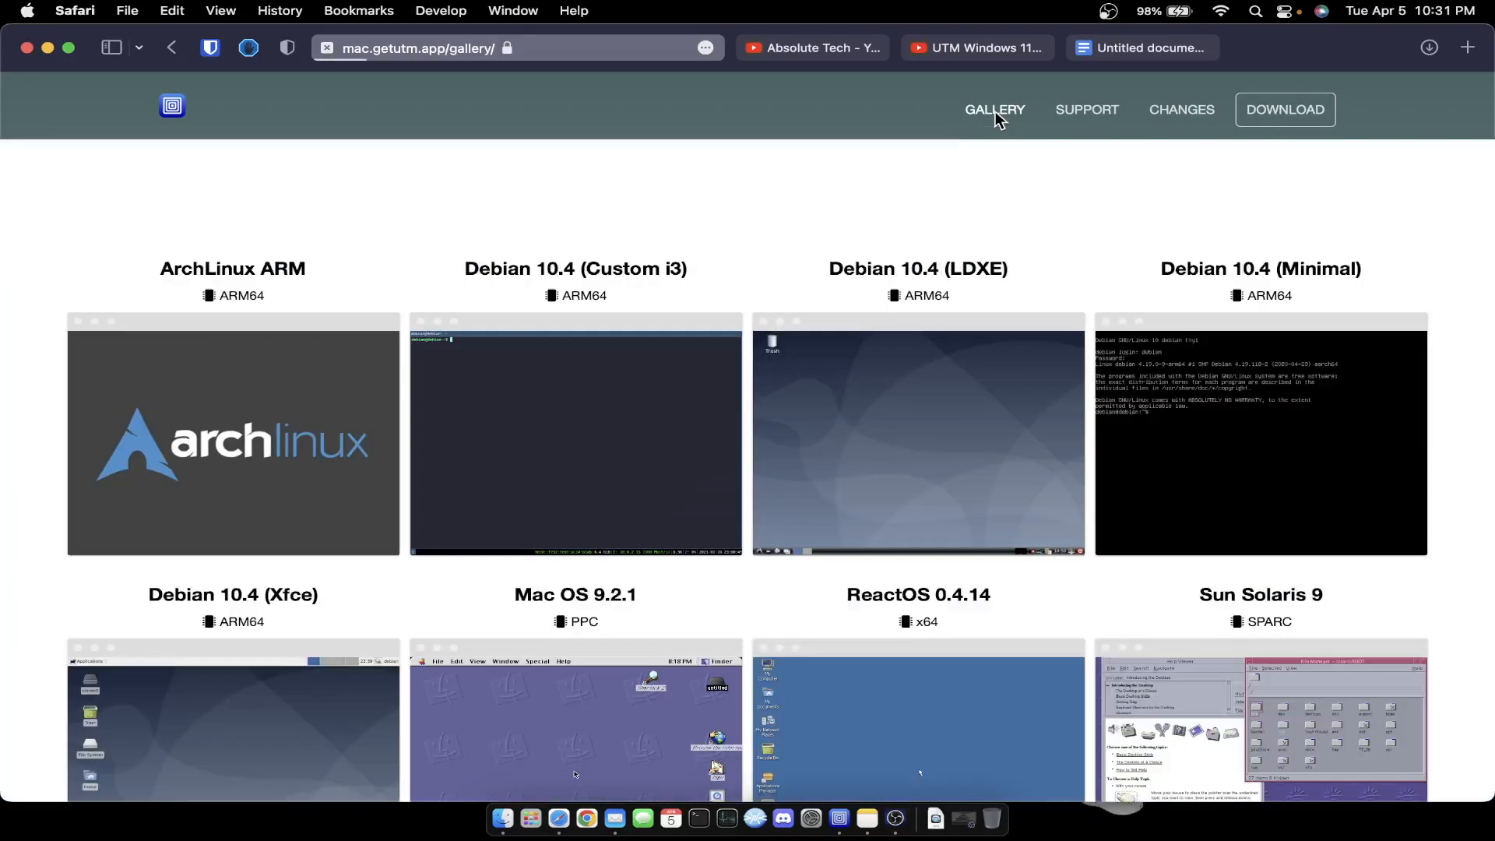
{"action": "scroll", "coordinate": [924, 180], "scroll_direction": "down", "scroll_amount": 15}
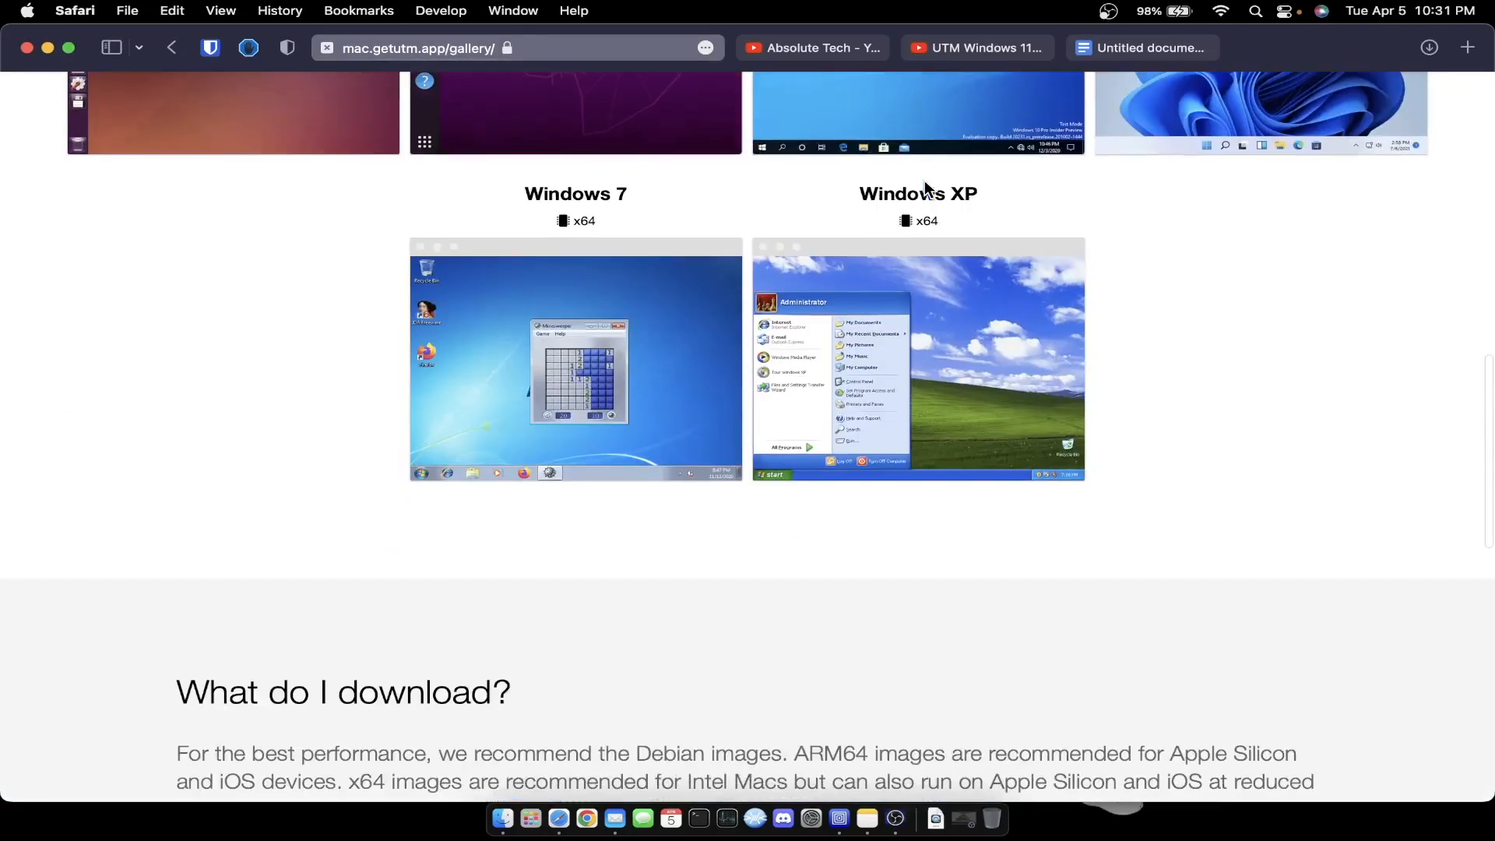
{"action": "scroll", "coordinate": [926, 188], "scroll_direction": "up", "scroll_amount": 3}
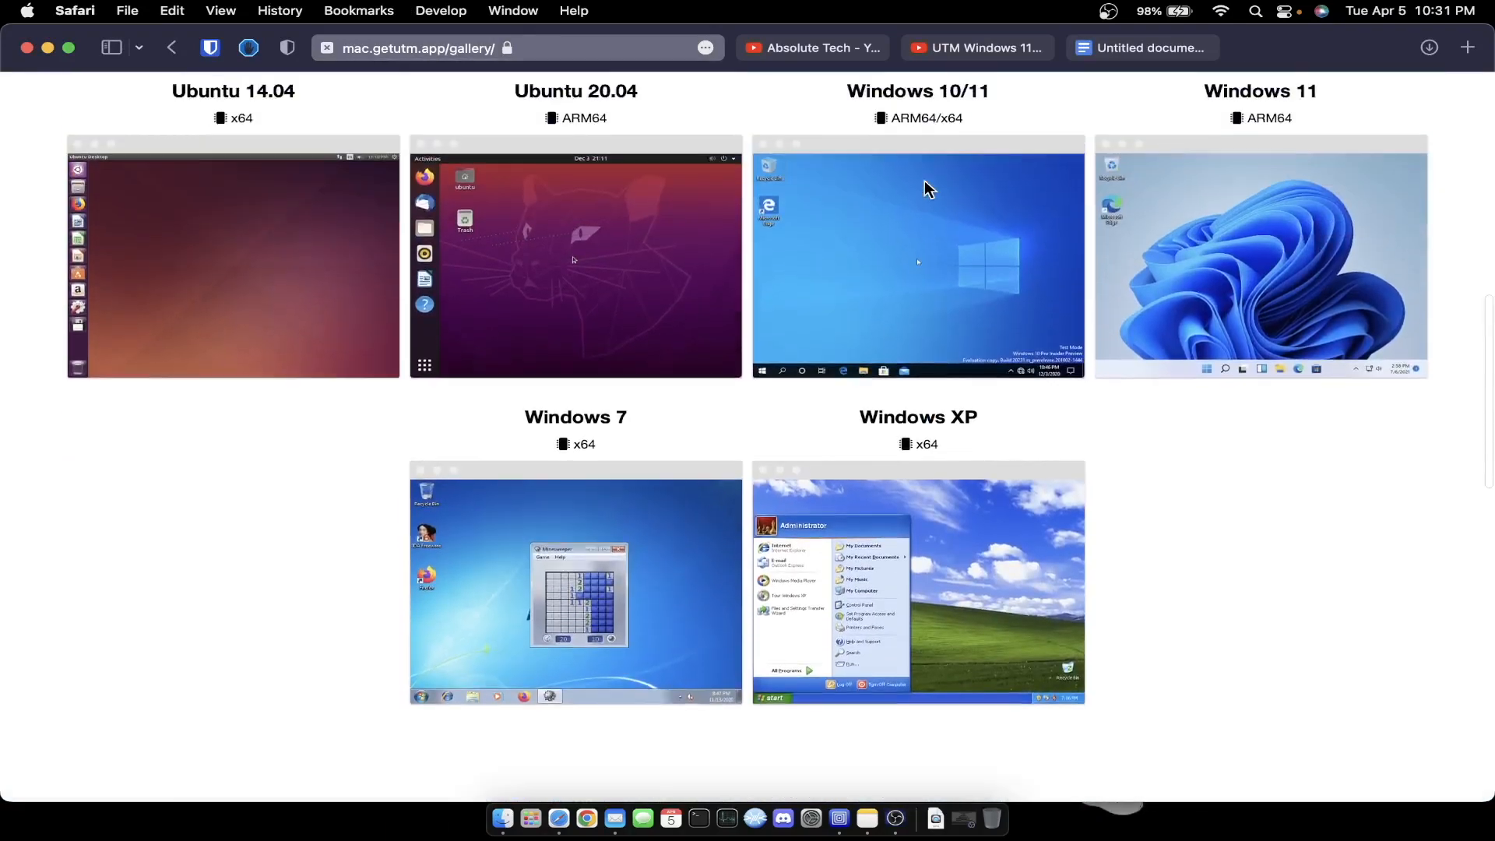
{"action": "left_click", "coordinate": [1324, 236]}
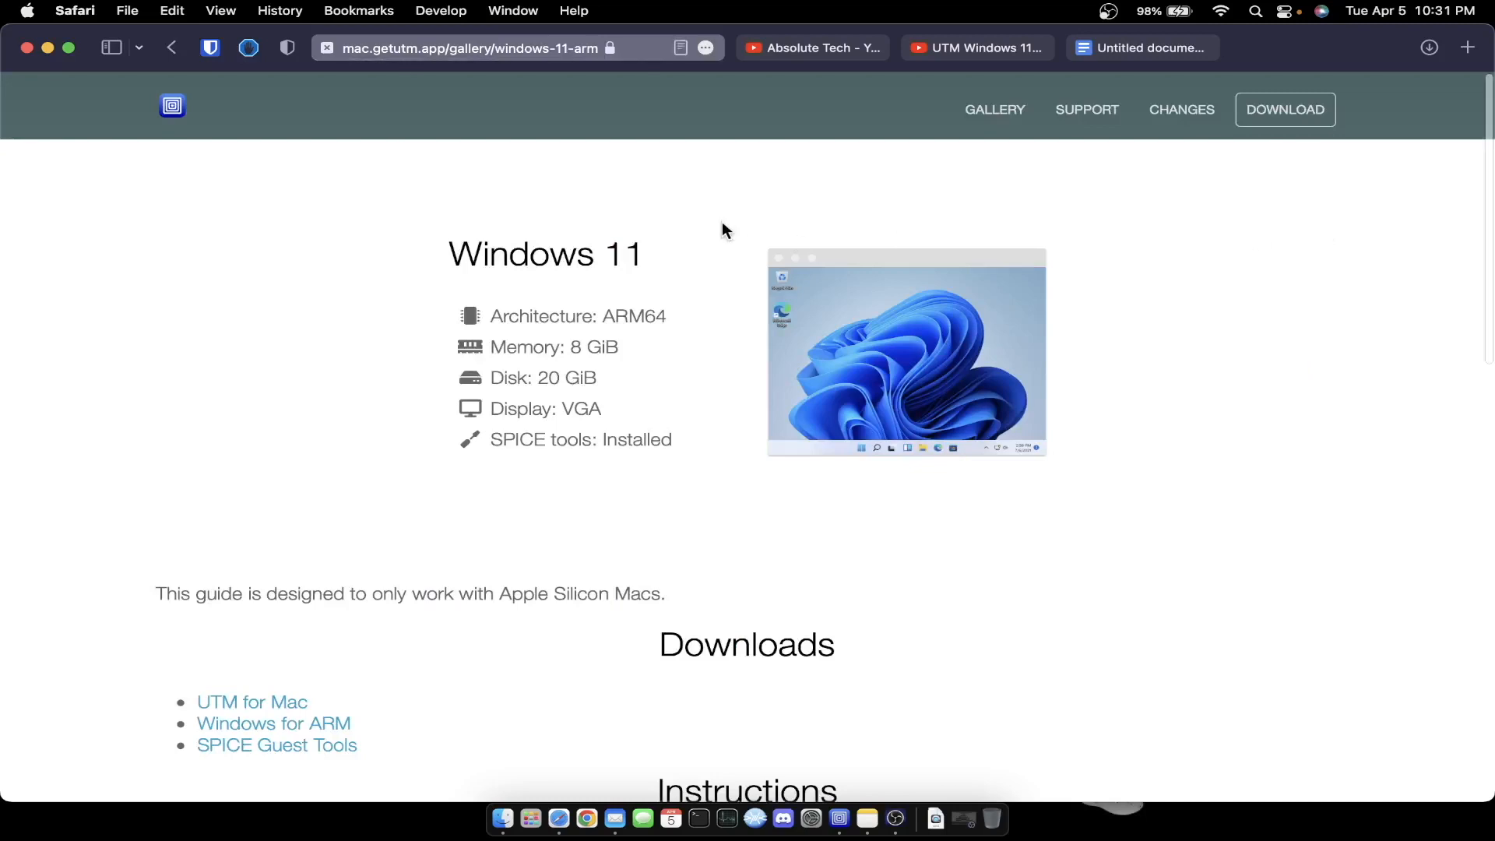
{"action": "scroll", "coordinate": [722, 224], "scroll_direction": "down", "scroll_amount": 5}
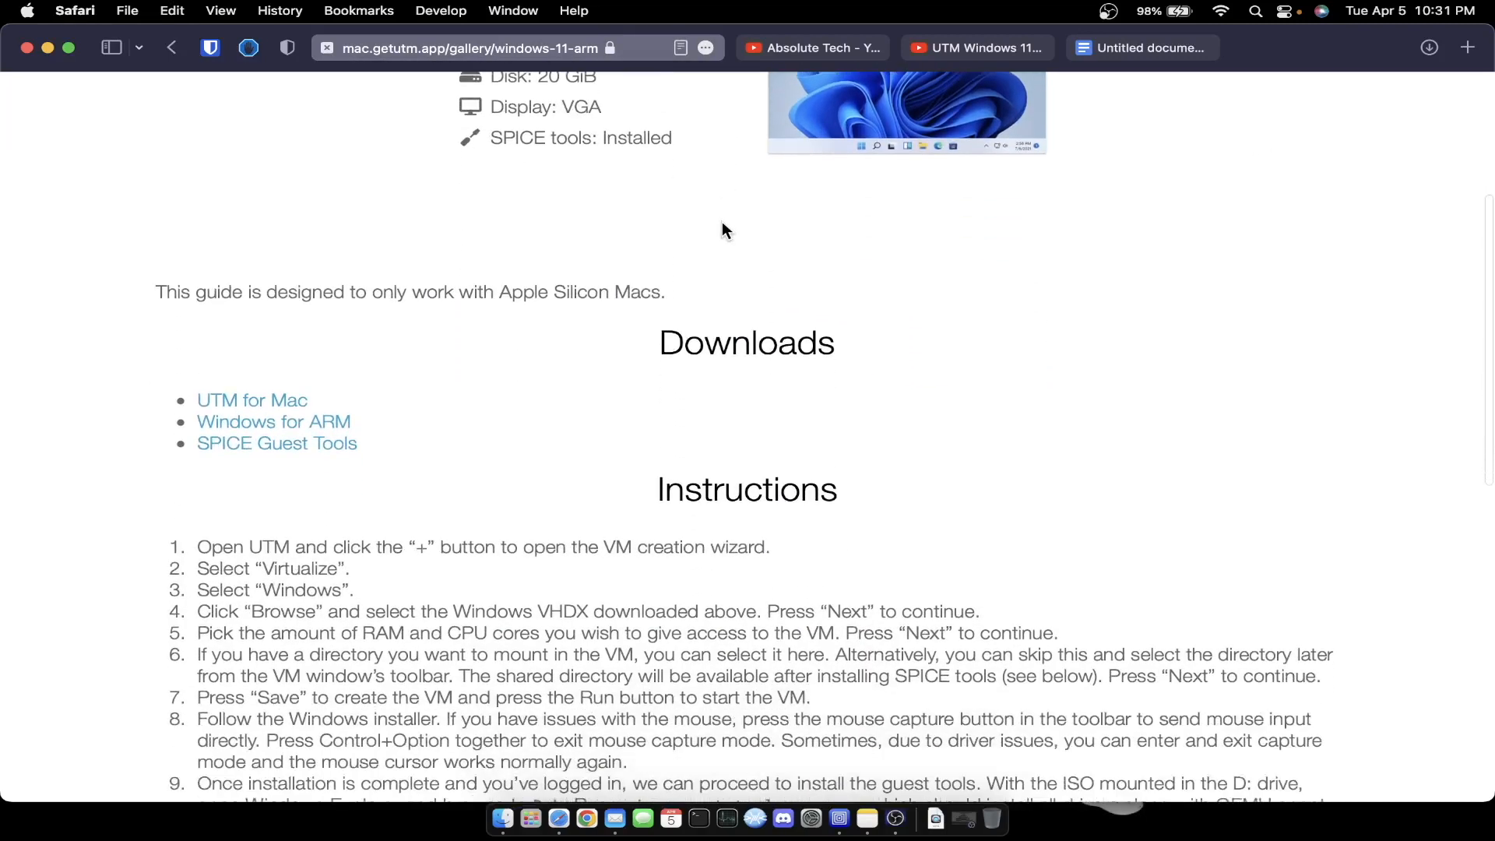
{"action": "left_click", "coordinate": [246, 401]}
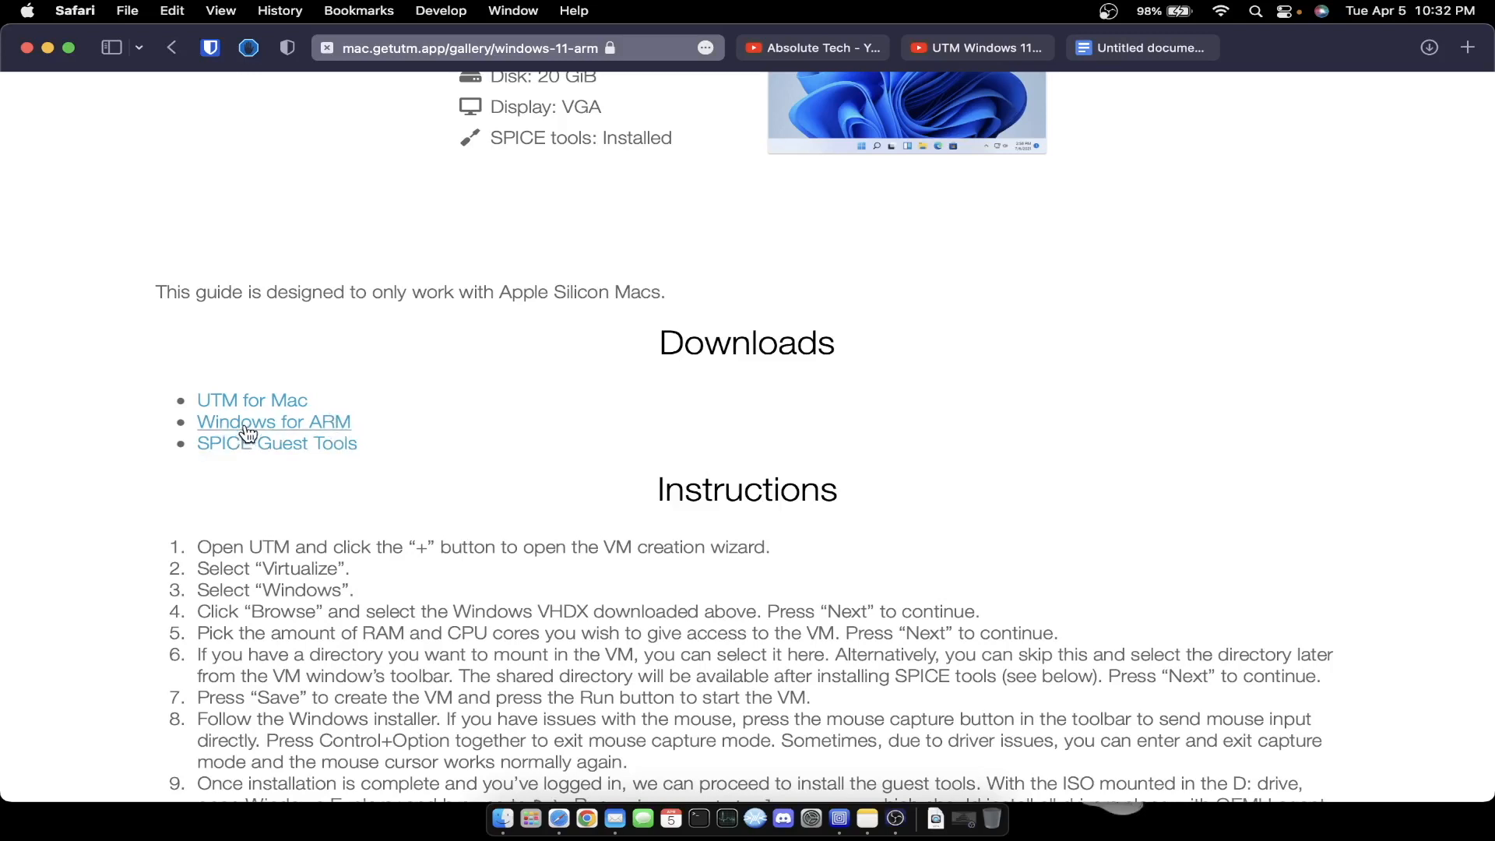
- Visit Microsoft's Windows 11 ARM64 Insider Preview Build 22579 download page, then go back to the UTM guide
{"action": "left_click", "coordinate": [330, 426]}
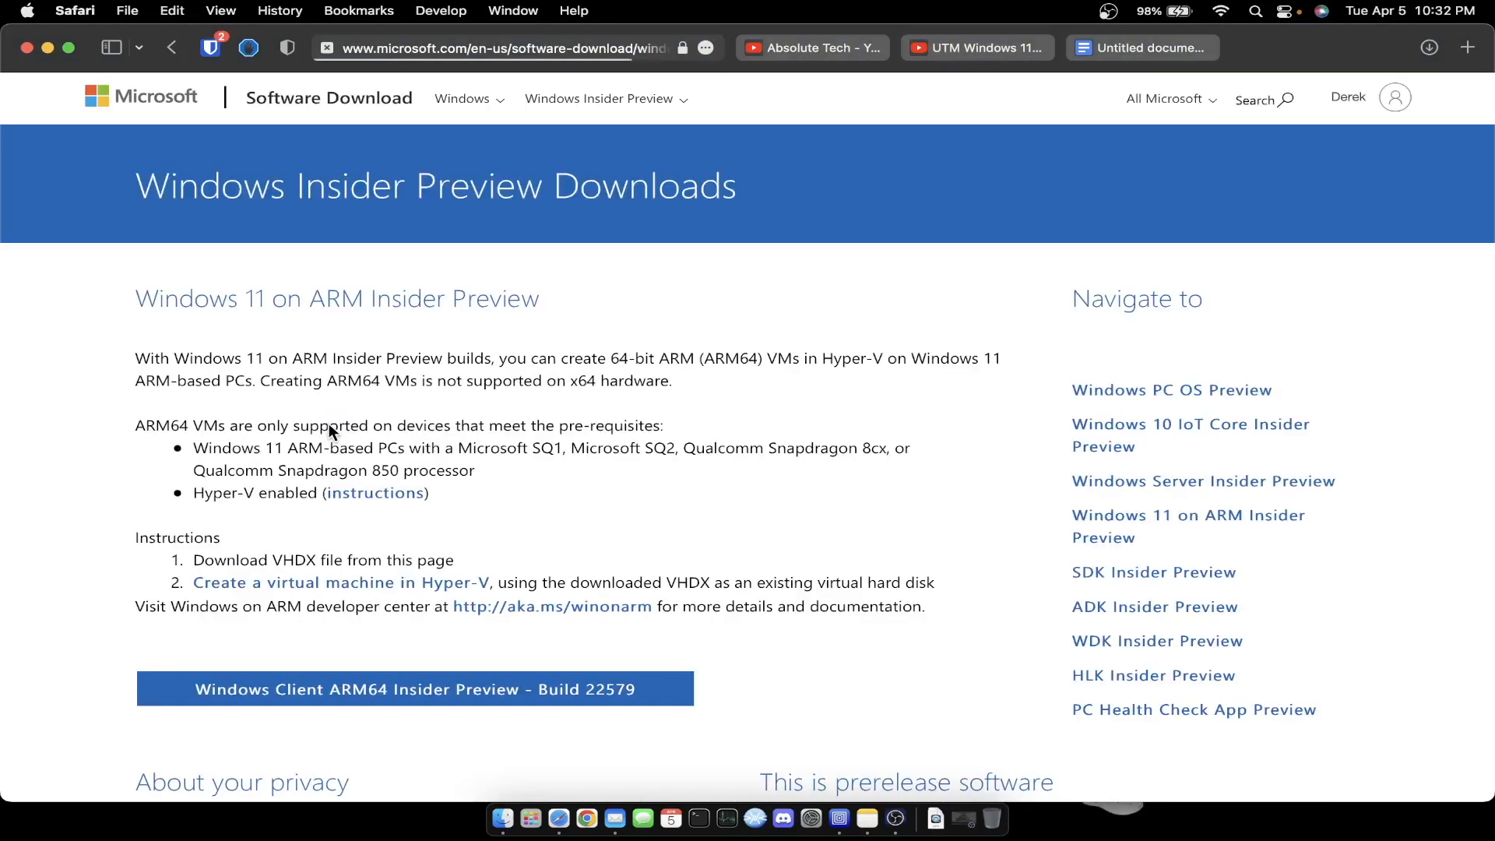
{"action": "scroll", "coordinate": [329, 424], "scroll_direction": "down", "scroll_amount": 5}
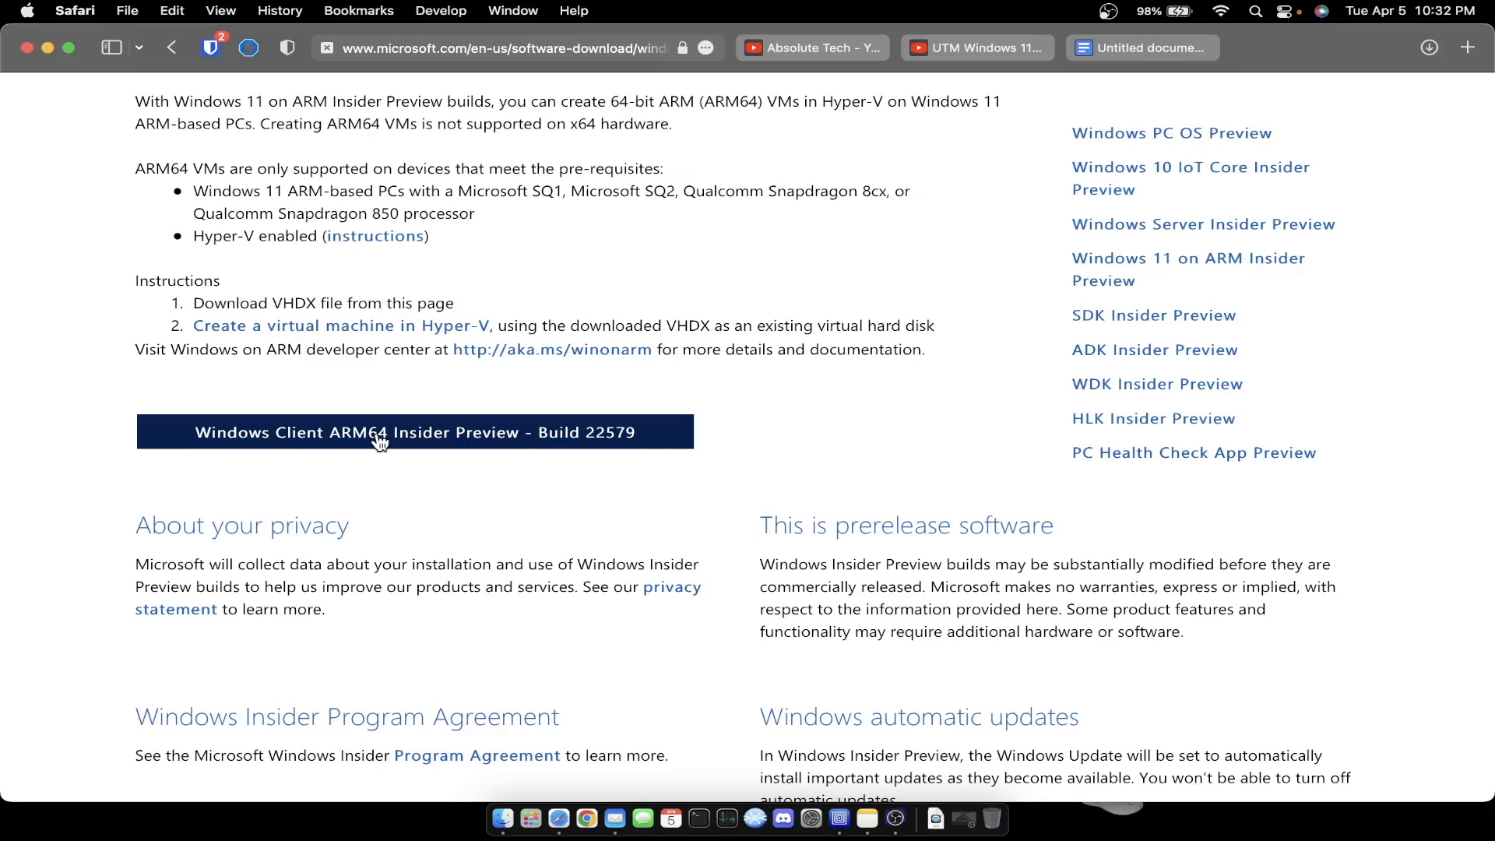
{"action": "left_click", "coordinate": [172, 48]}
{"action": "scroll", "coordinate": [390, 358], "scroll_direction": "down", "scroll_amount": 4}
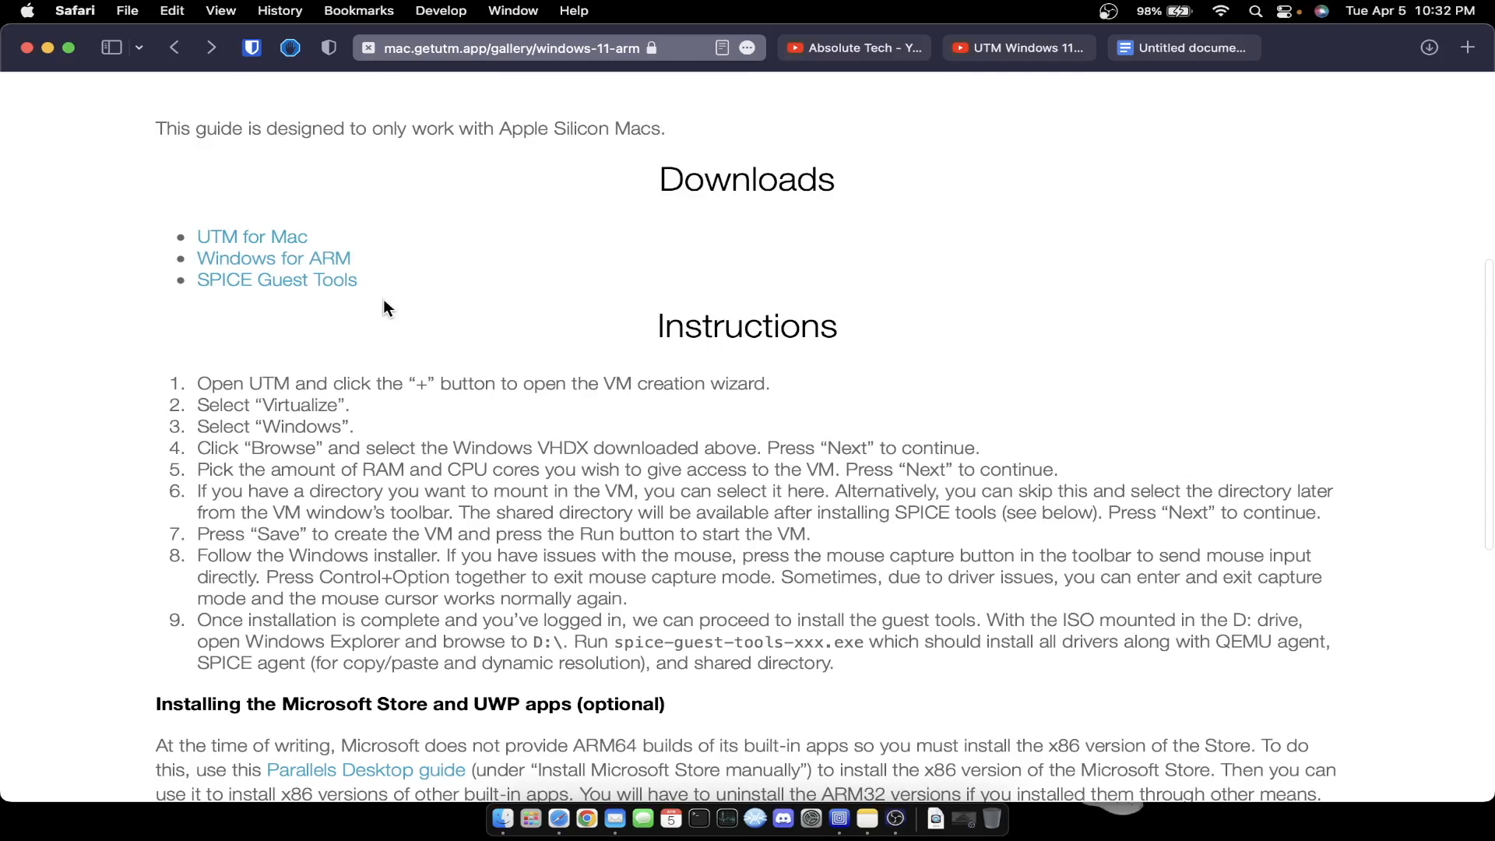
- Check the downloaded VHDX and SPICE tools files in the Downloads stack, then bring up UTM
{"action": "left_click", "coordinate": [936, 818]}
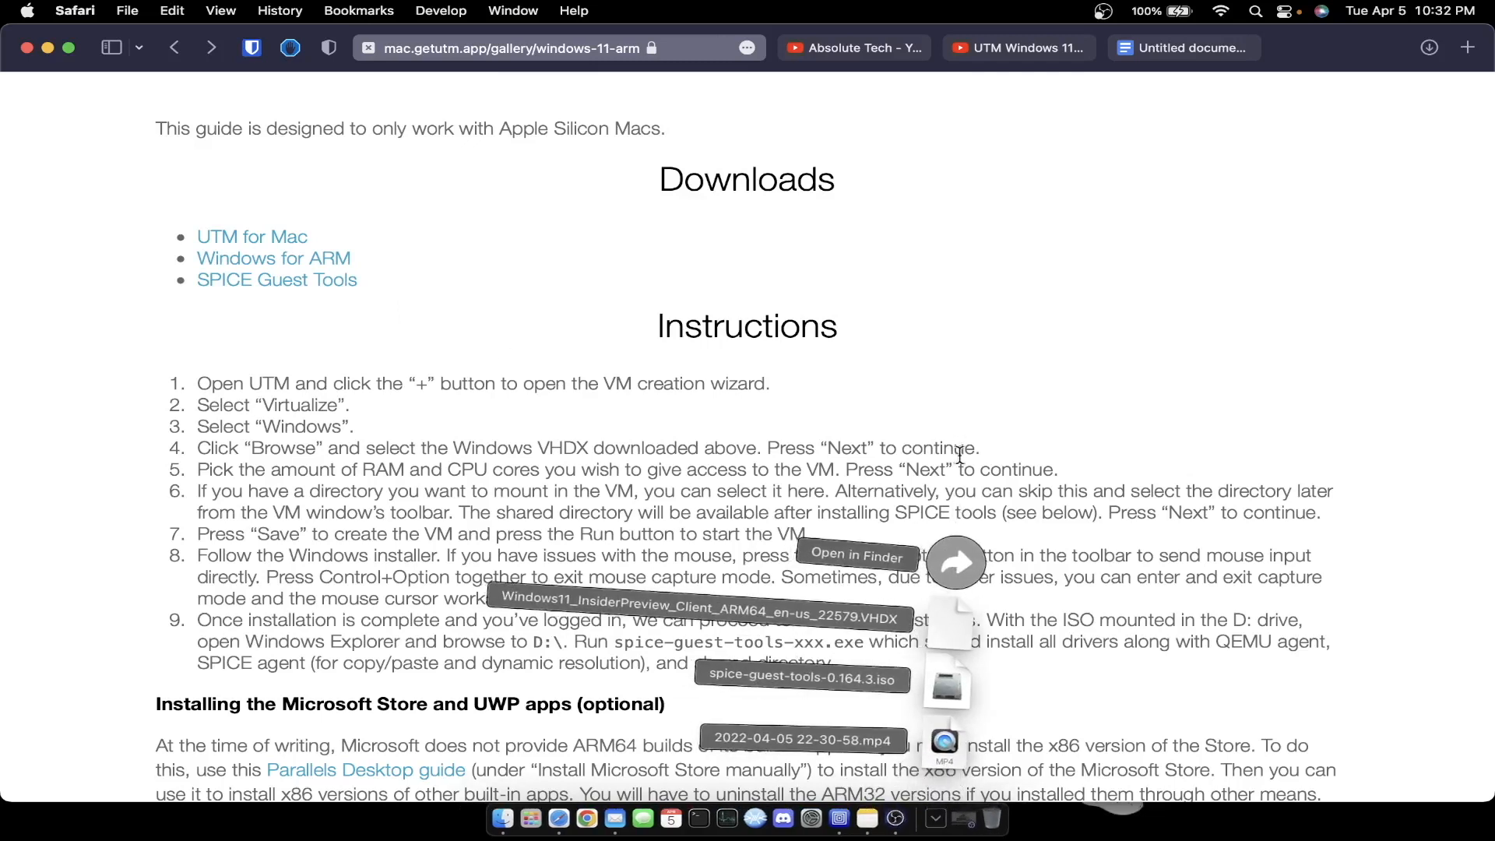
{"action": "left_click", "coordinate": [965, 353]}
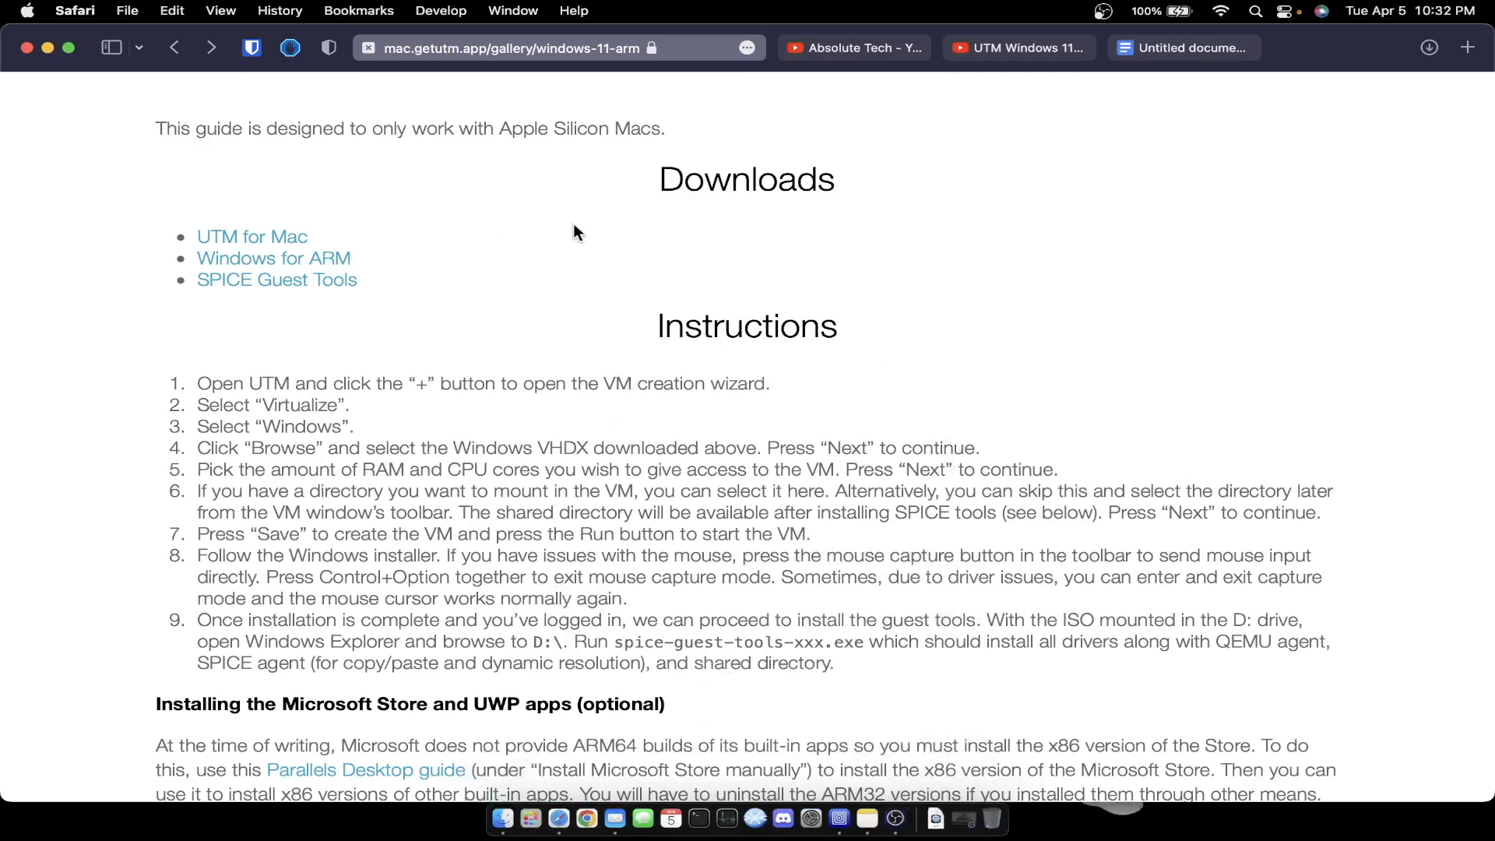
{"action": "scroll", "coordinate": [573, 232], "scroll_direction": "up", "scroll_amount": 6}
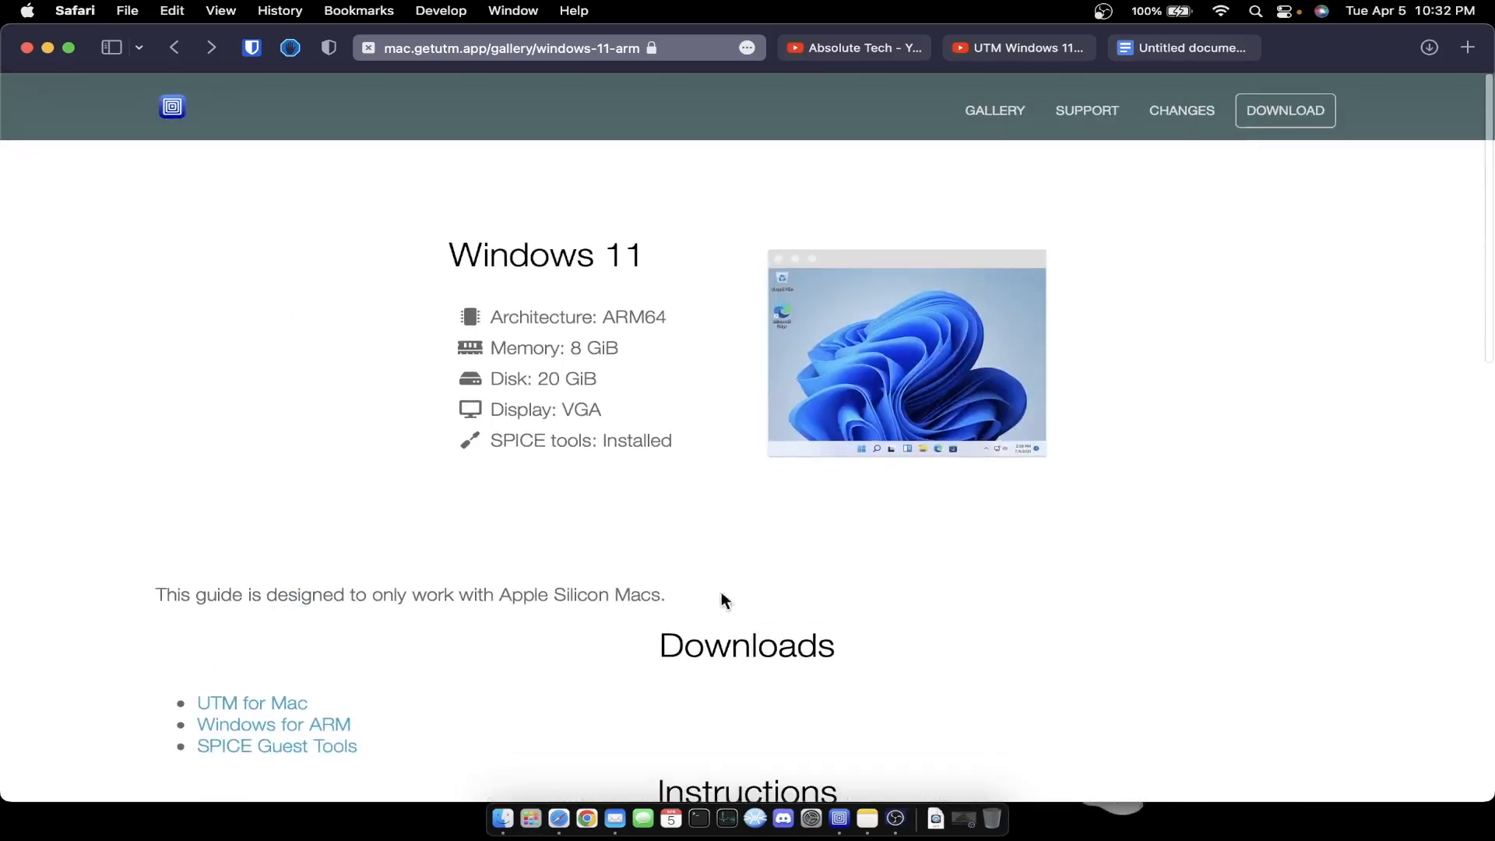
{"action": "left_click", "coordinate": [840, 818]}
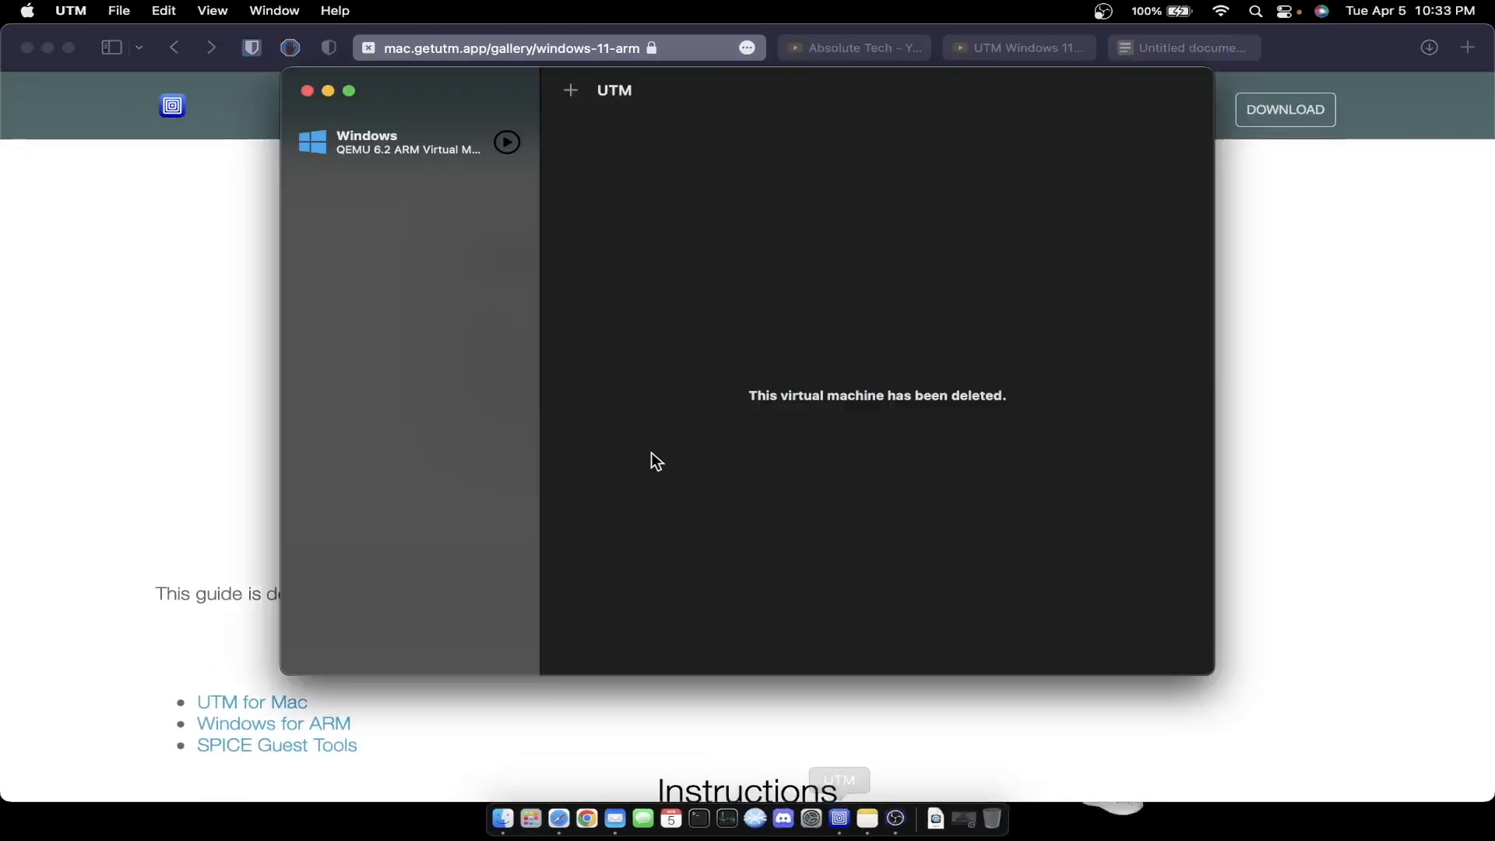
- Create a new virtualized Windows VM importing the Windows 11 ARM64 build 22579 VHDX from Downloads
{"action": "left_click", "coordinate": [570, 90]}
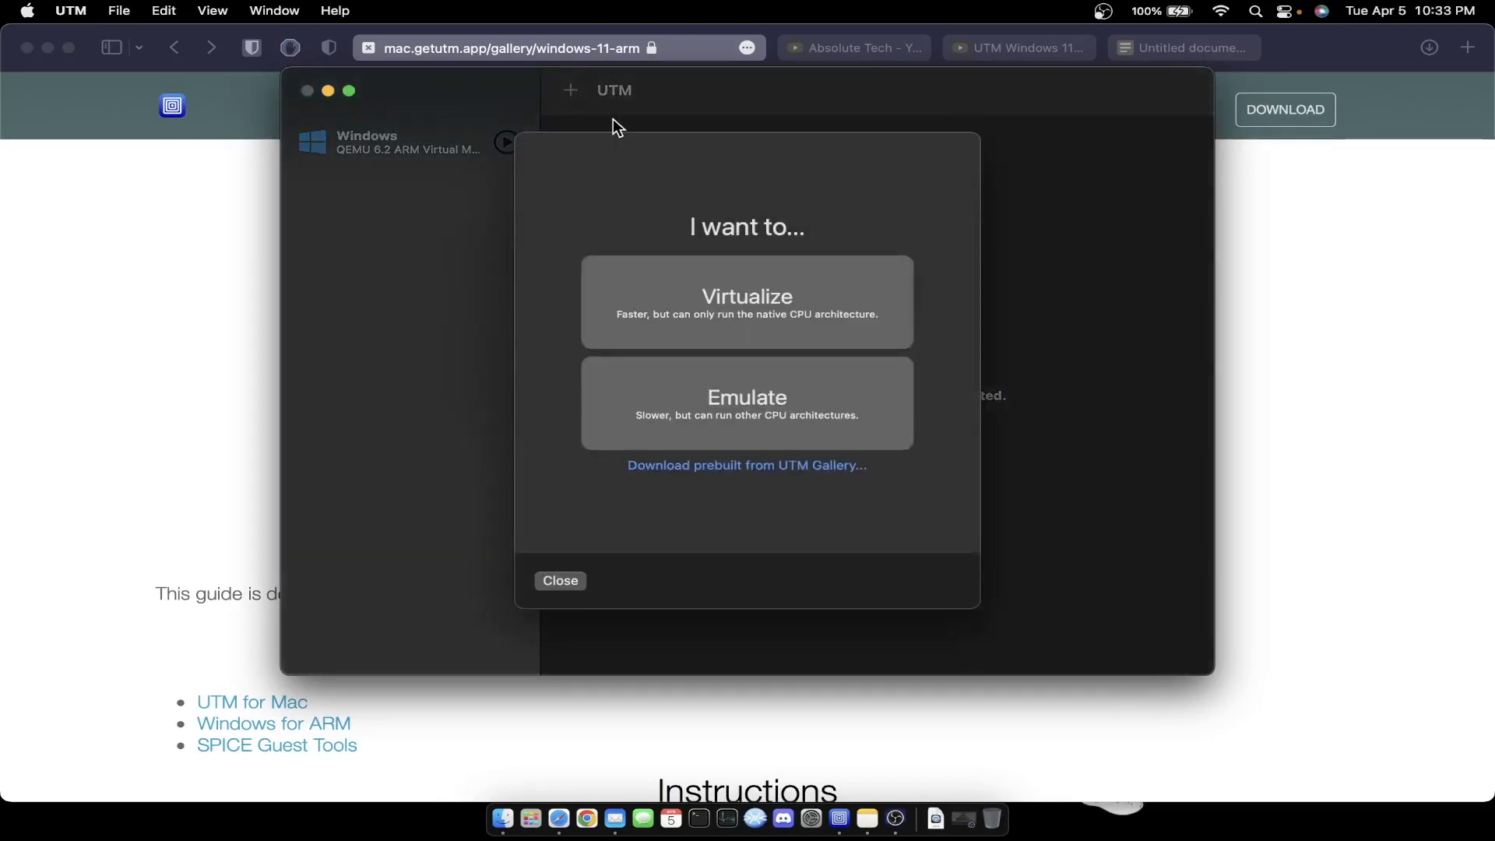
{"action": "left_click", "coordinate": [708, 301]}
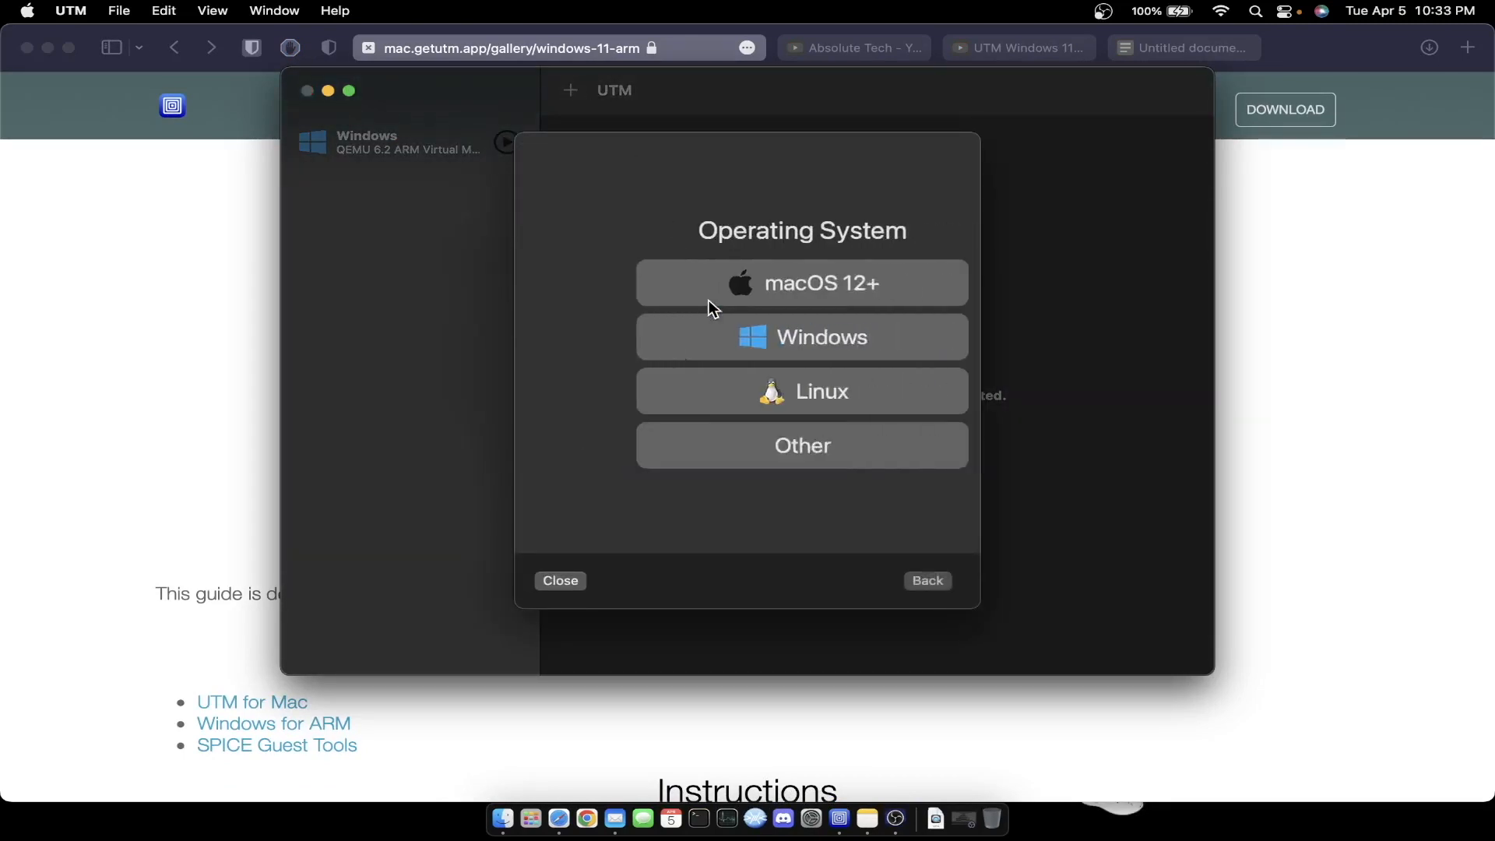
{"action": "left_click", "coordinate": [718, 339]}
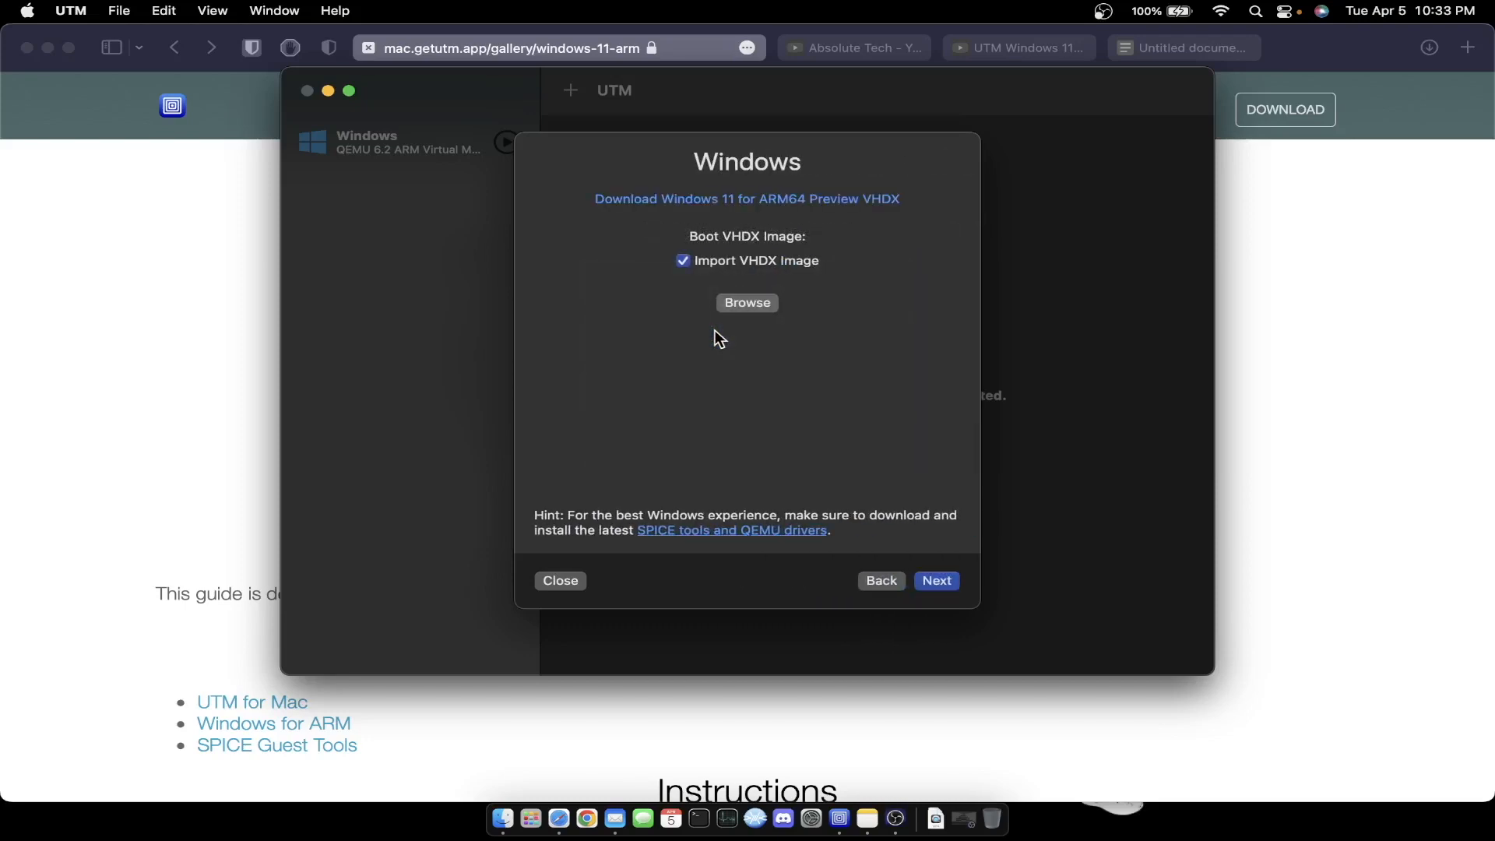
{"action": "left_click", "coordinate": [746, 303]}
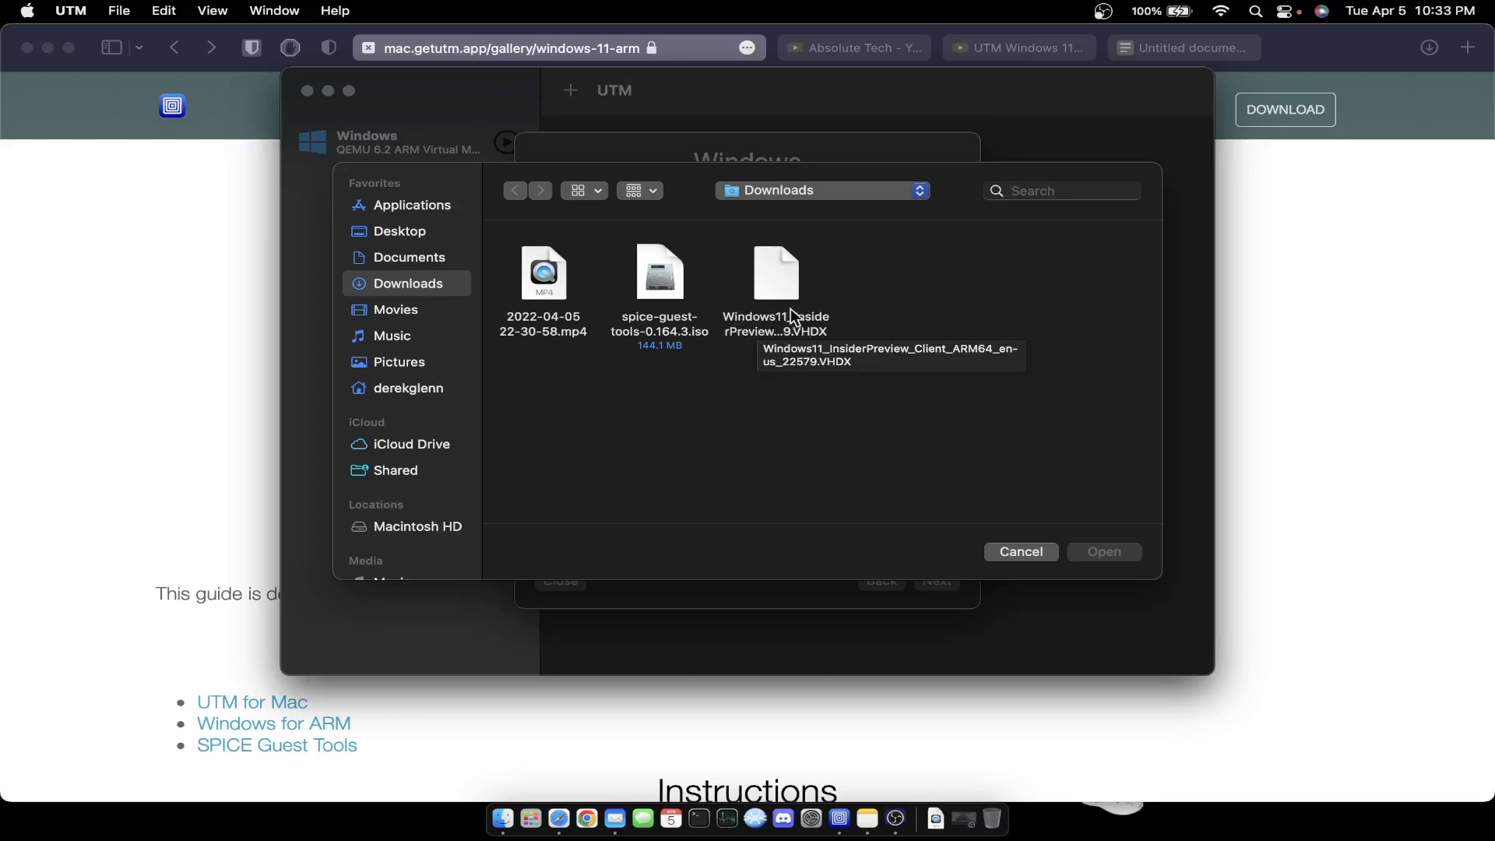
{"action": "left_click", "coordinate": [790, 278]}
{"action": "left_click", "coordinate": [1108, 551]}
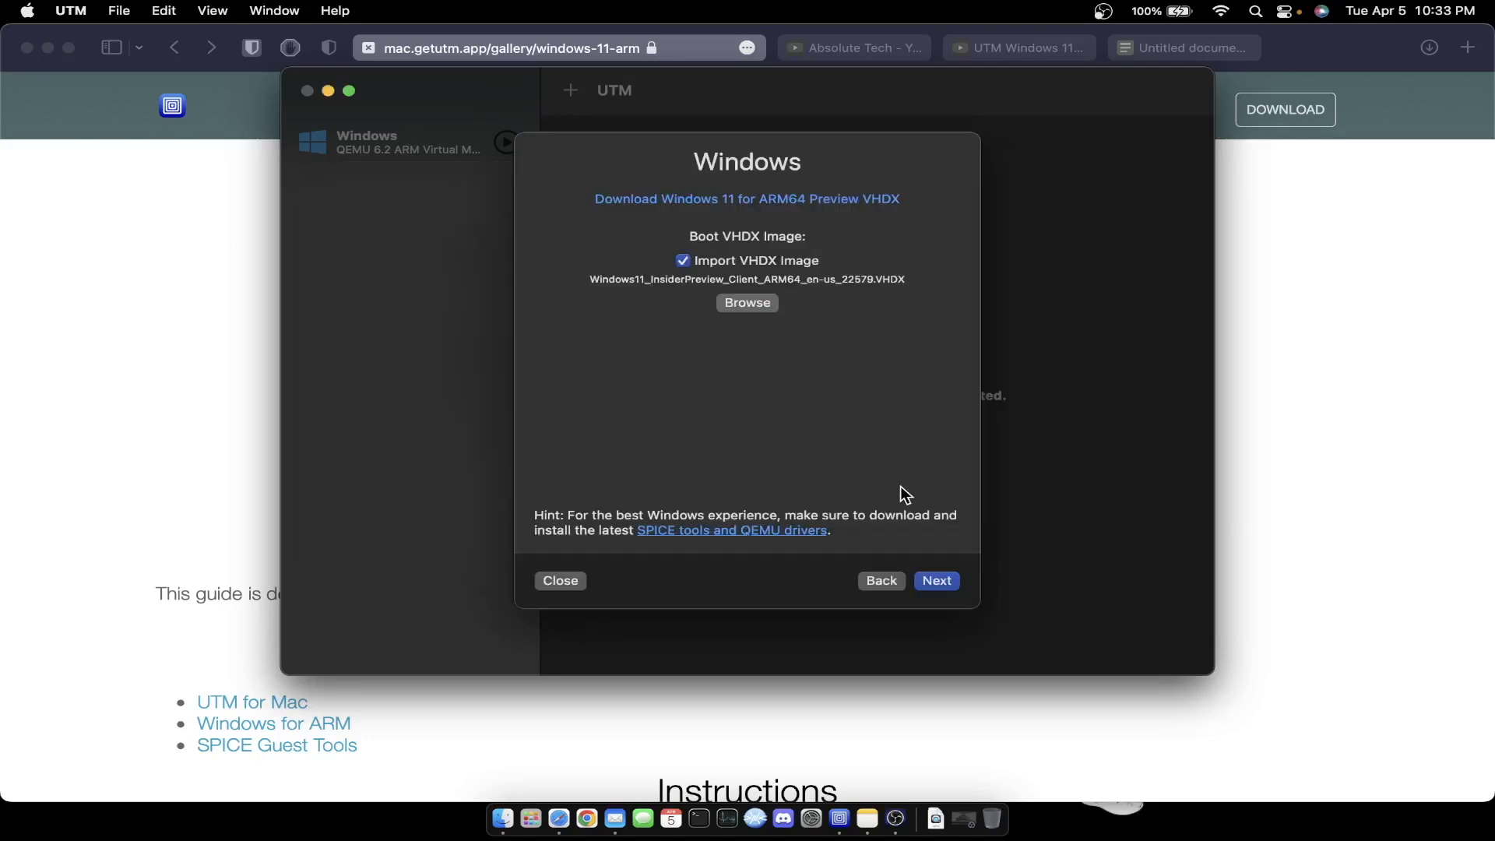
{"action": "left_click", "coordinate": [940, 583]}
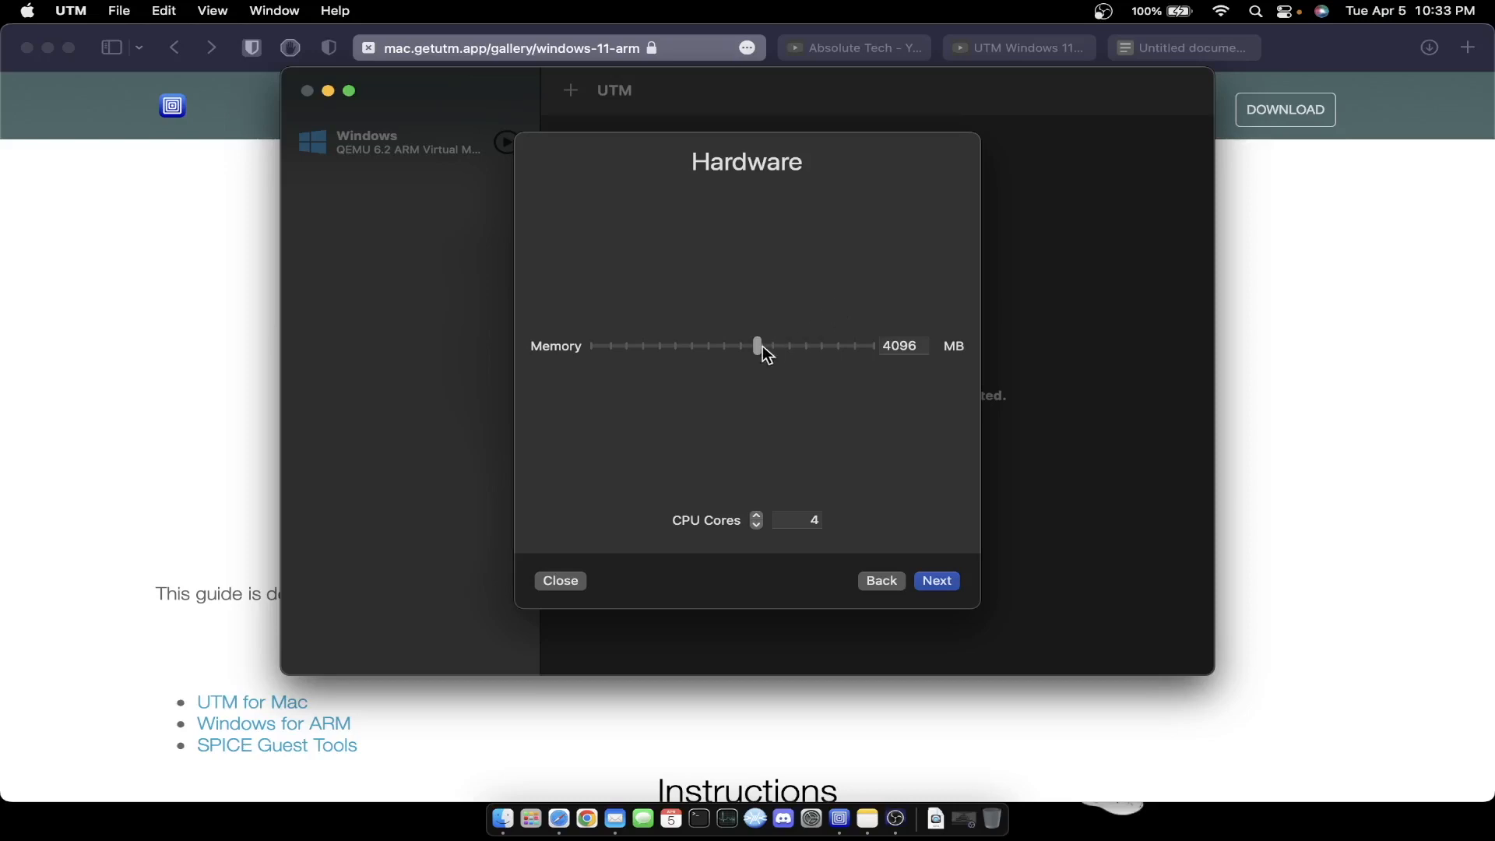
- Raise the VM memory to 8192 MB, keeping 4 CPU cores, and continue
{"action": "left_click_drag", "start_coordinate": [755, 348], "coordinate": [790, 350]}
{"action": "left_click", "coordinate": [947, 586]}
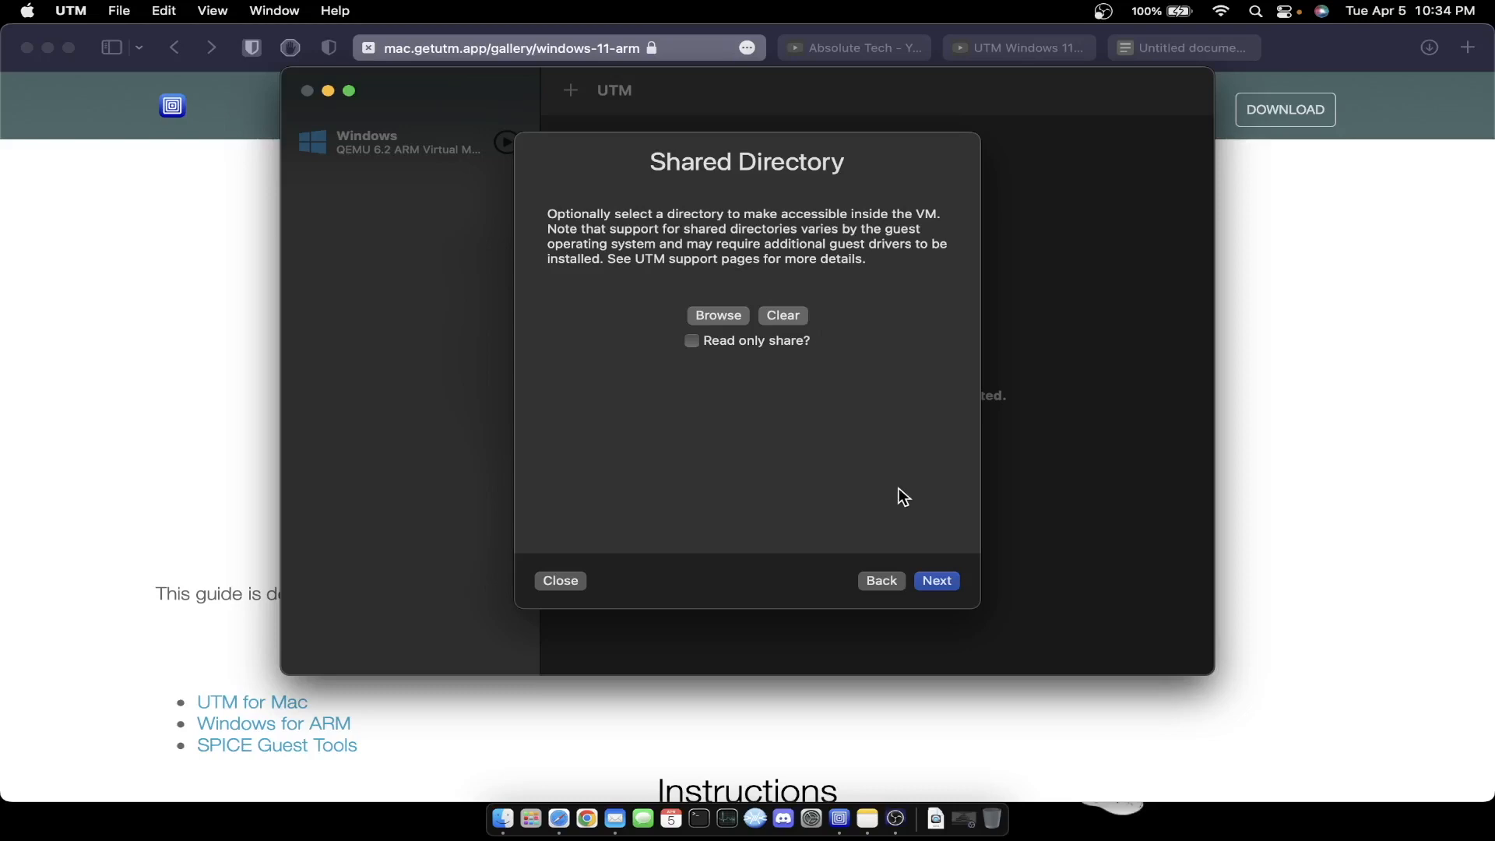
- Skip folder sharing, review the Windows 2 summary, and save the virtual machine
{"action": "left_click", "coordinate": [935, 582]}
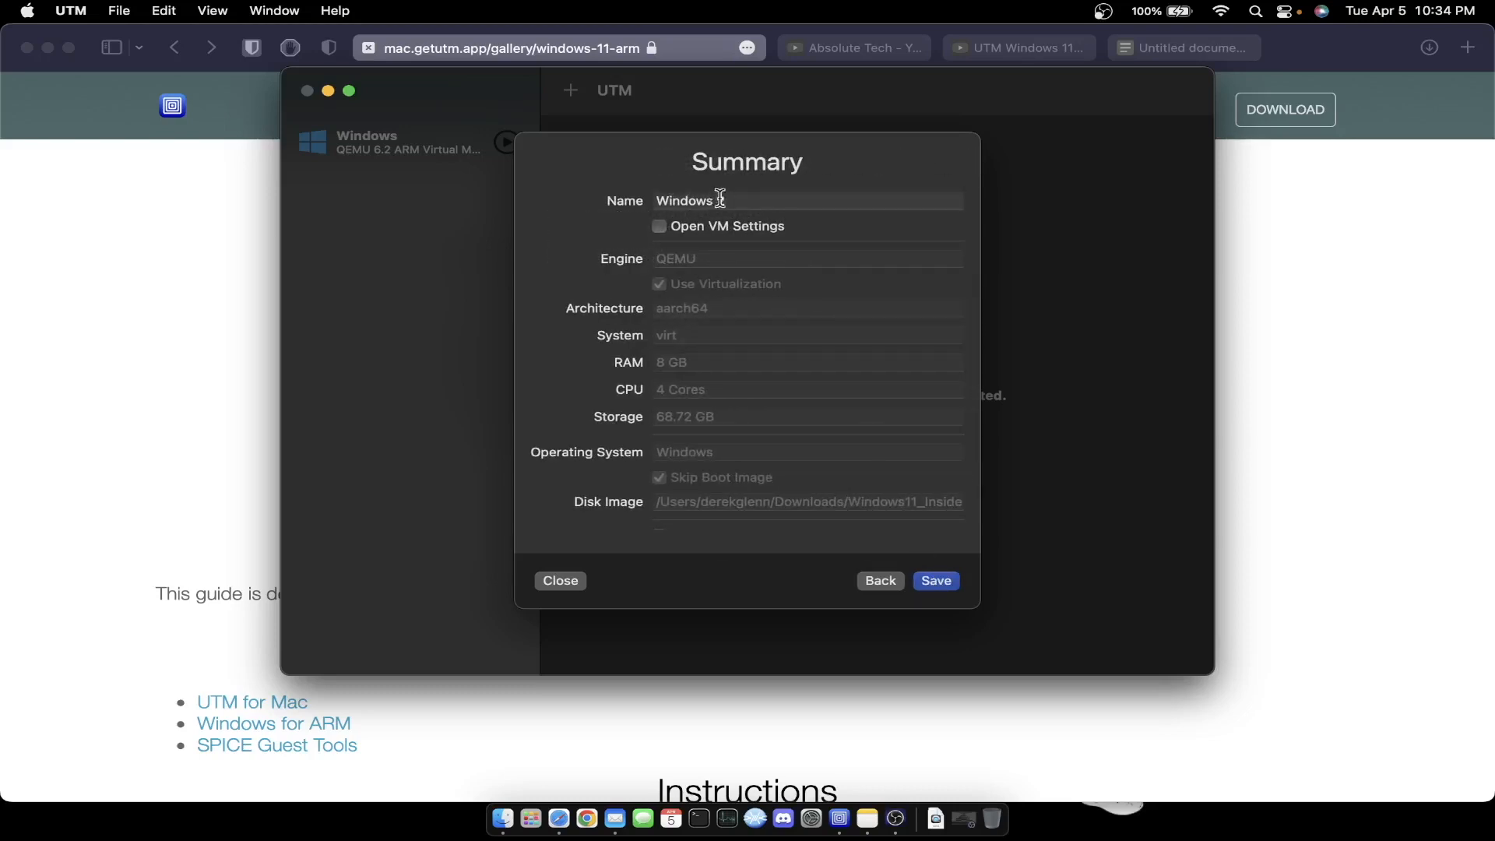
{"action": "left_click_drag", "start_coordinate": [753, 200], "coordinate": [628, 197]}
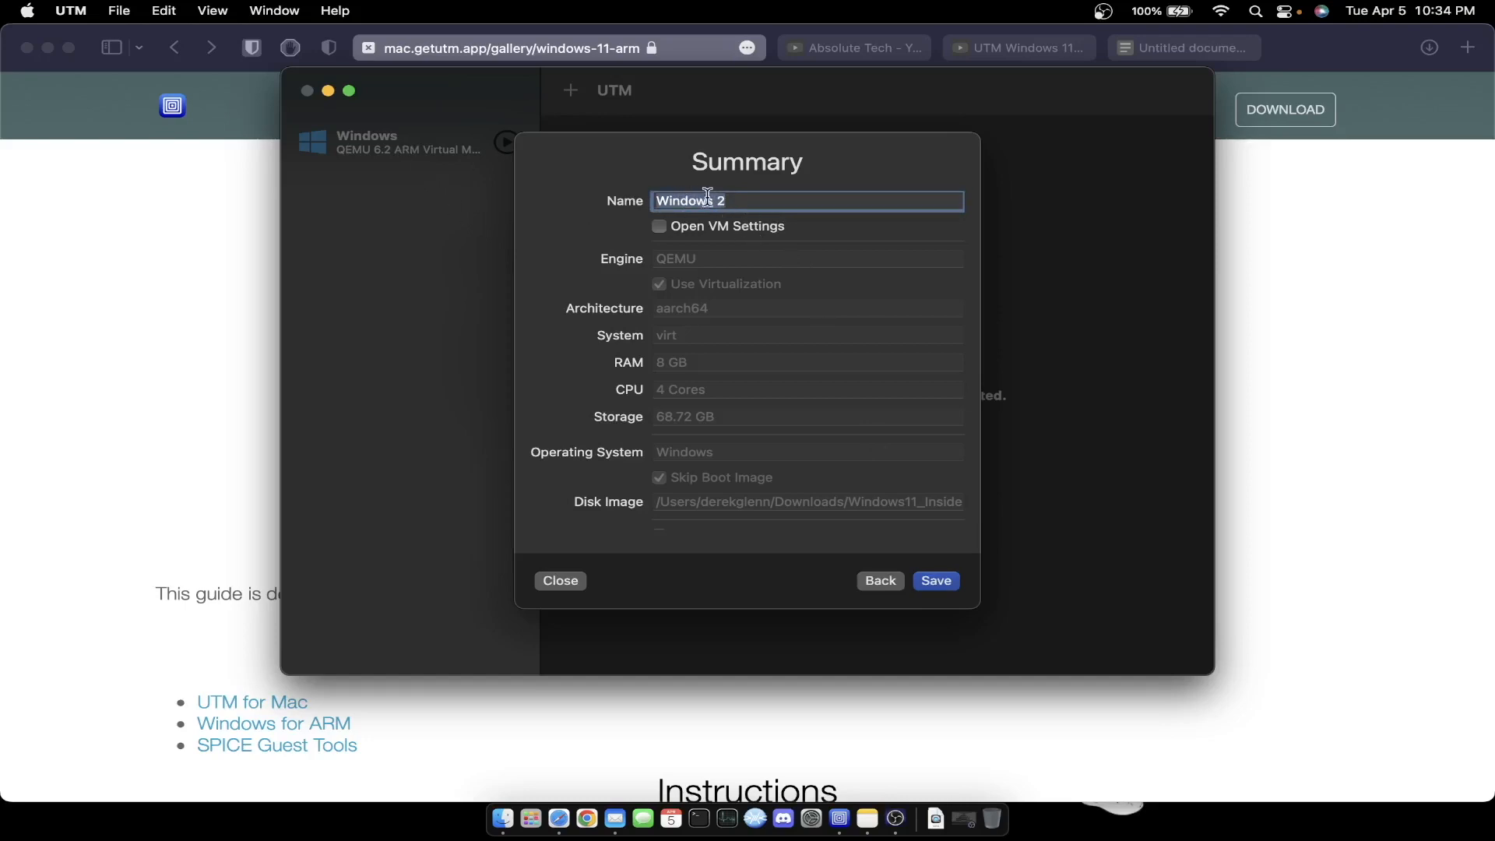
{"action": "left_click", "coordinate": [743, 203]}
{"action": "scroll", "coordinate": [790, 332], "scroll_direction": "down", "scroll_amount": 2}
{"action": "scroll", "coordinate": [790, 332], "scroll_direction": "up", "scroll_amount": 2}
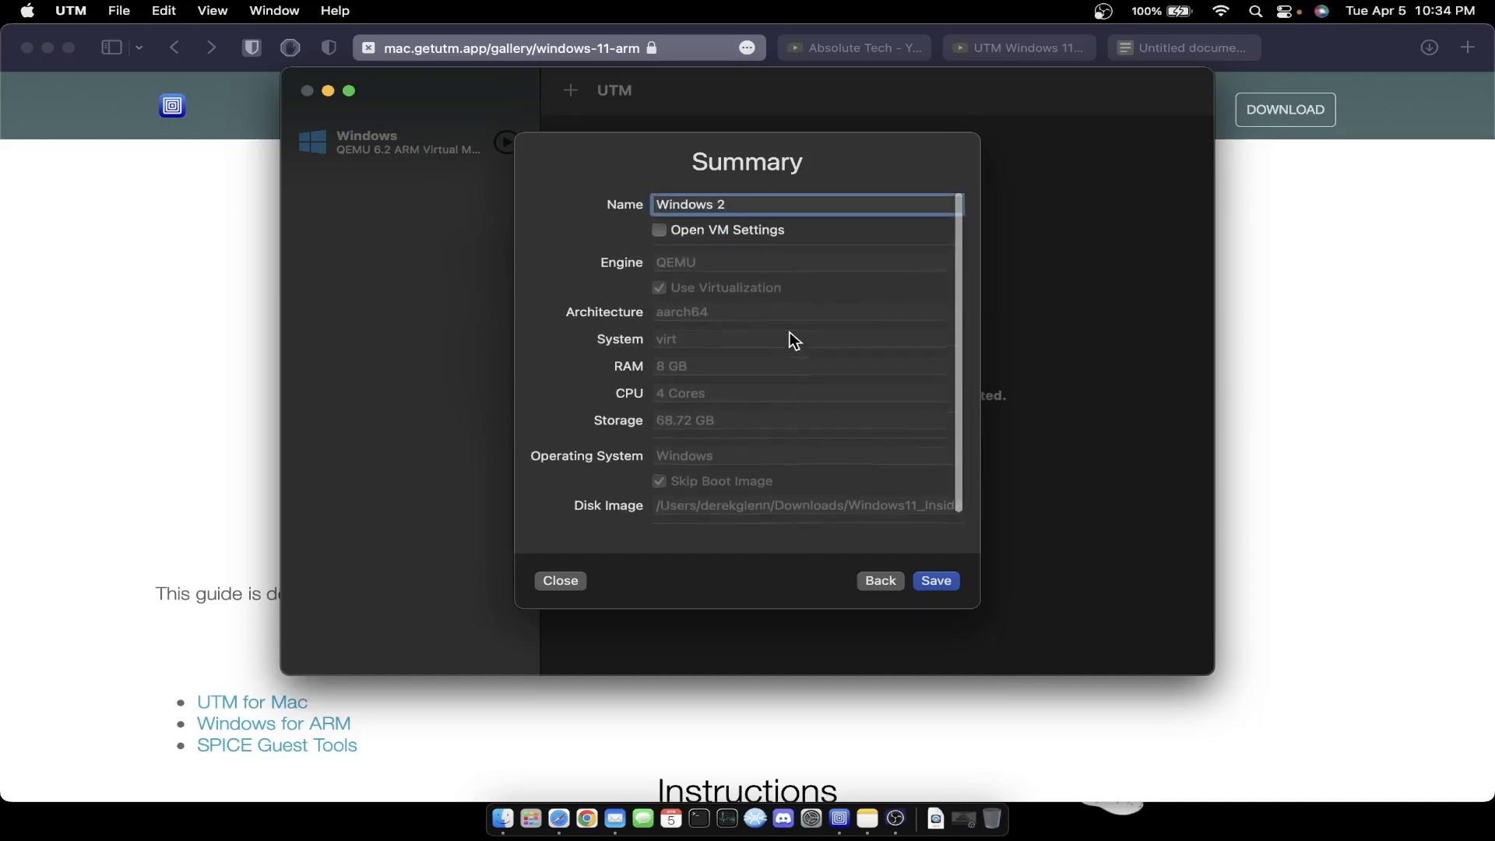
{"action": "scroll", "coordinate": [740, 401], "scroll_direction": "down", "scroll_amount": 1}
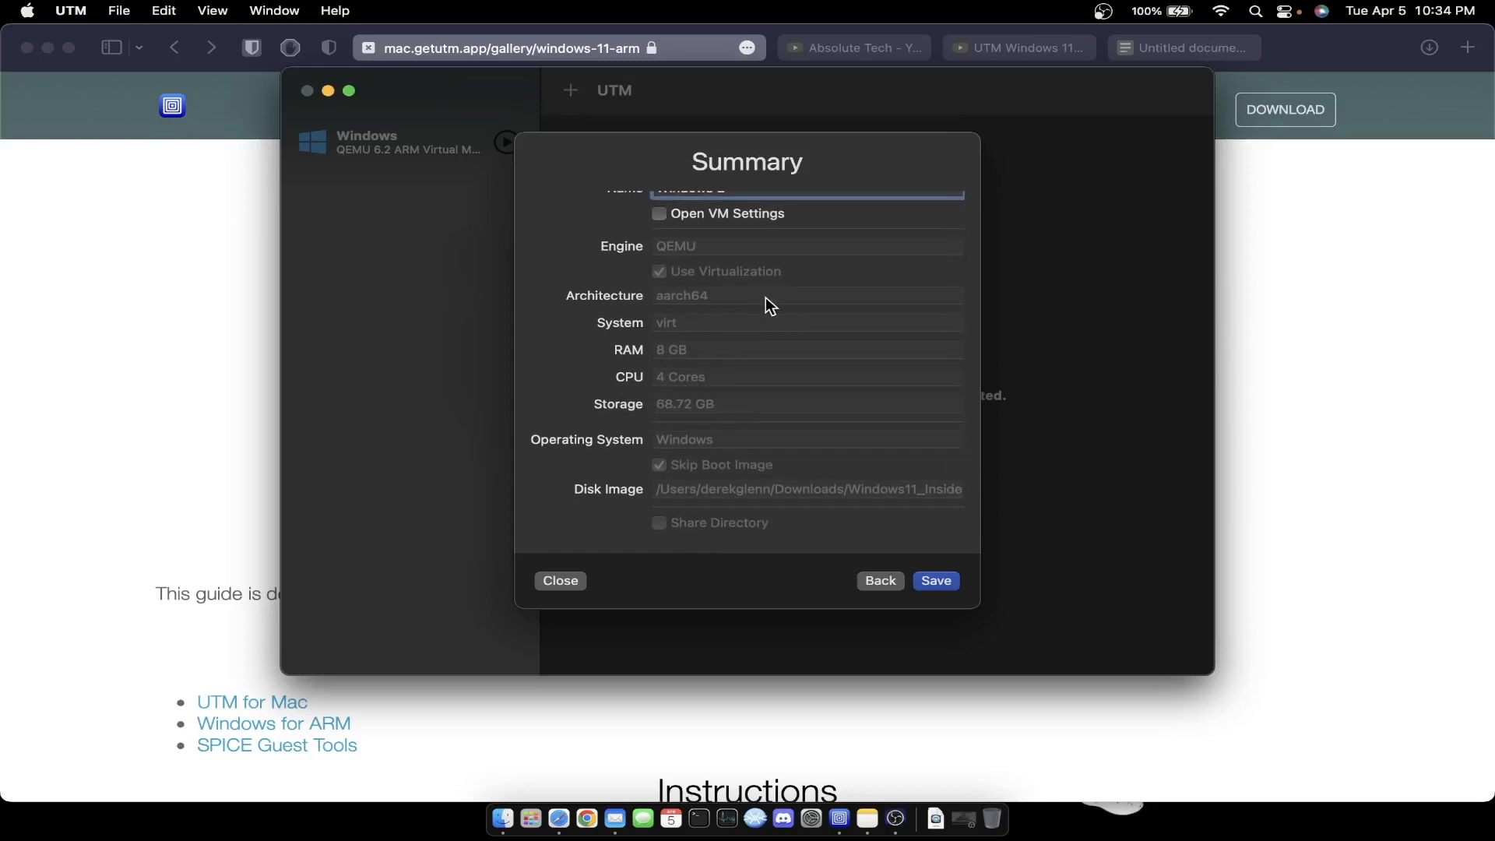
{"action": "scroll", "coordinate": [757, 311], "scroll_direction": "up", "scroll_amount": 1}
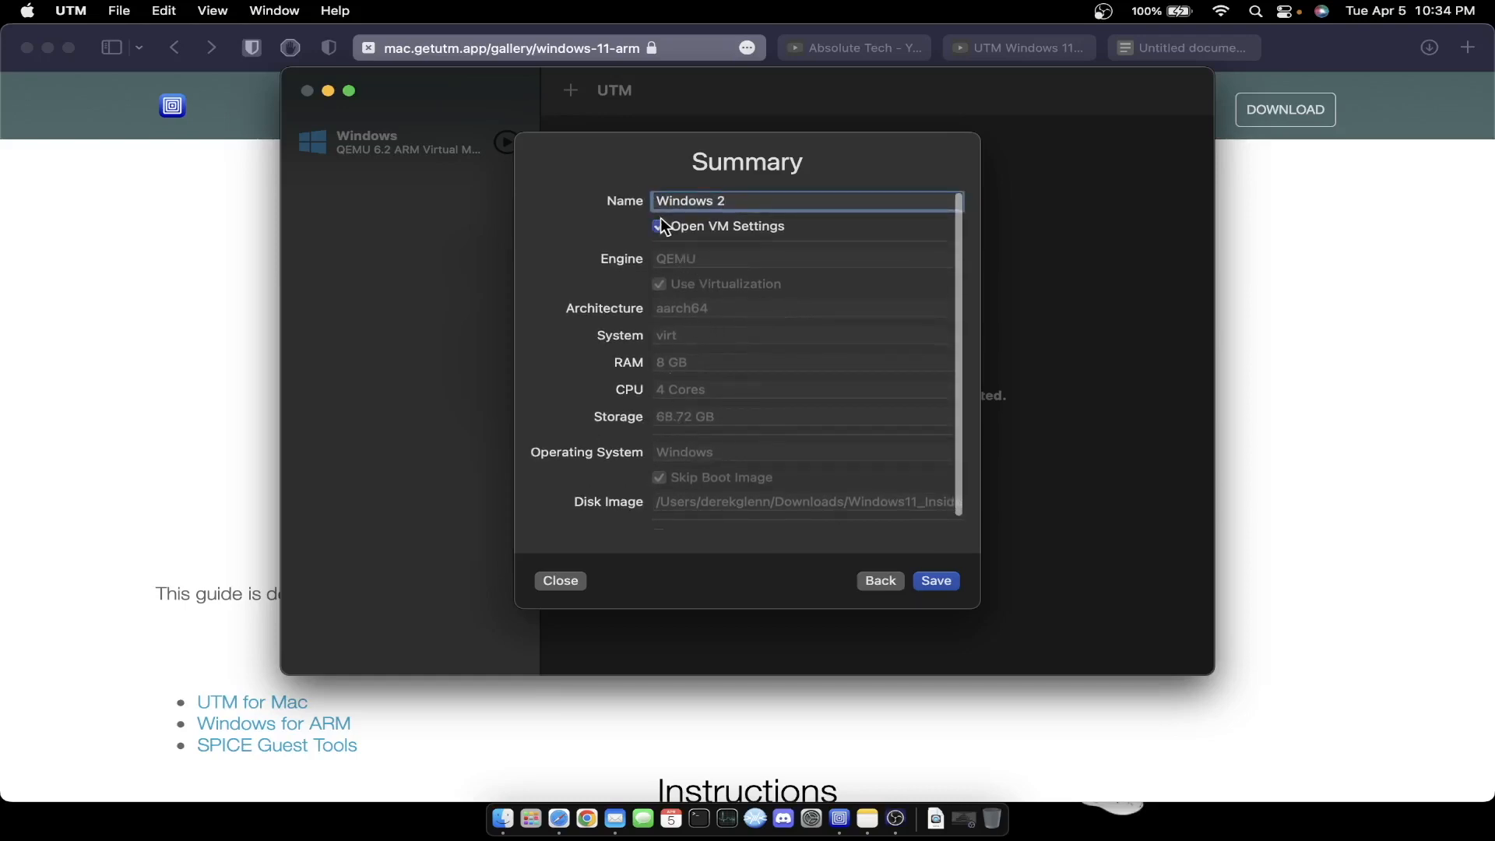
{"action": "scroll", "coordinate": [713, 412], "scroll_direction": "down", "scroll_amount": 1}
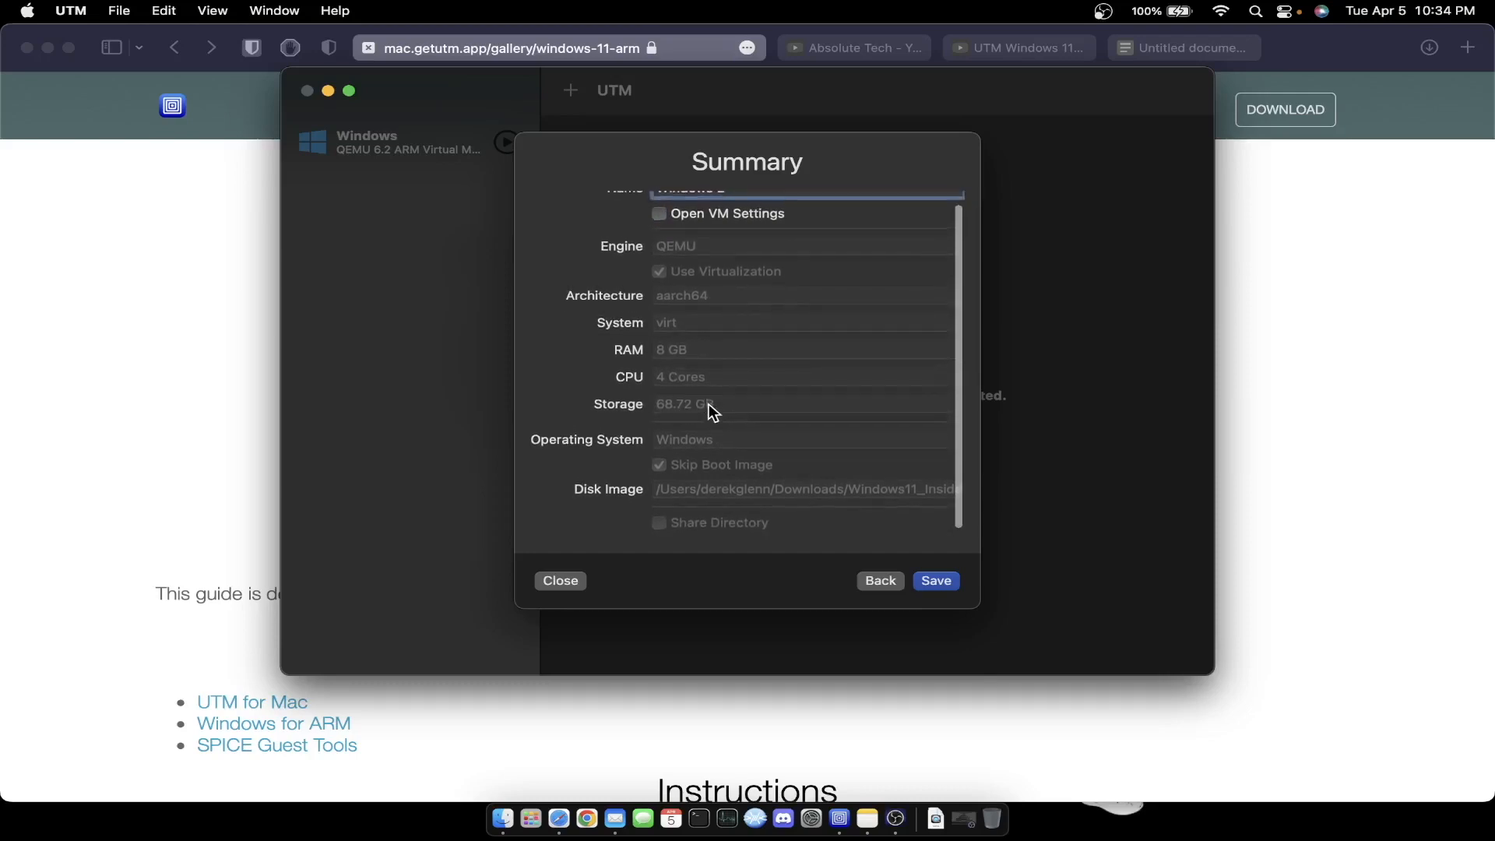
{"action": "scroll", "coordinate": [709, 405], "scroll_direction": "up", "scroll_amount": 1}
{"action": "scroll", "coordinate": [753, 335], "scroll_direction": "up", "scroll_amount": 1}
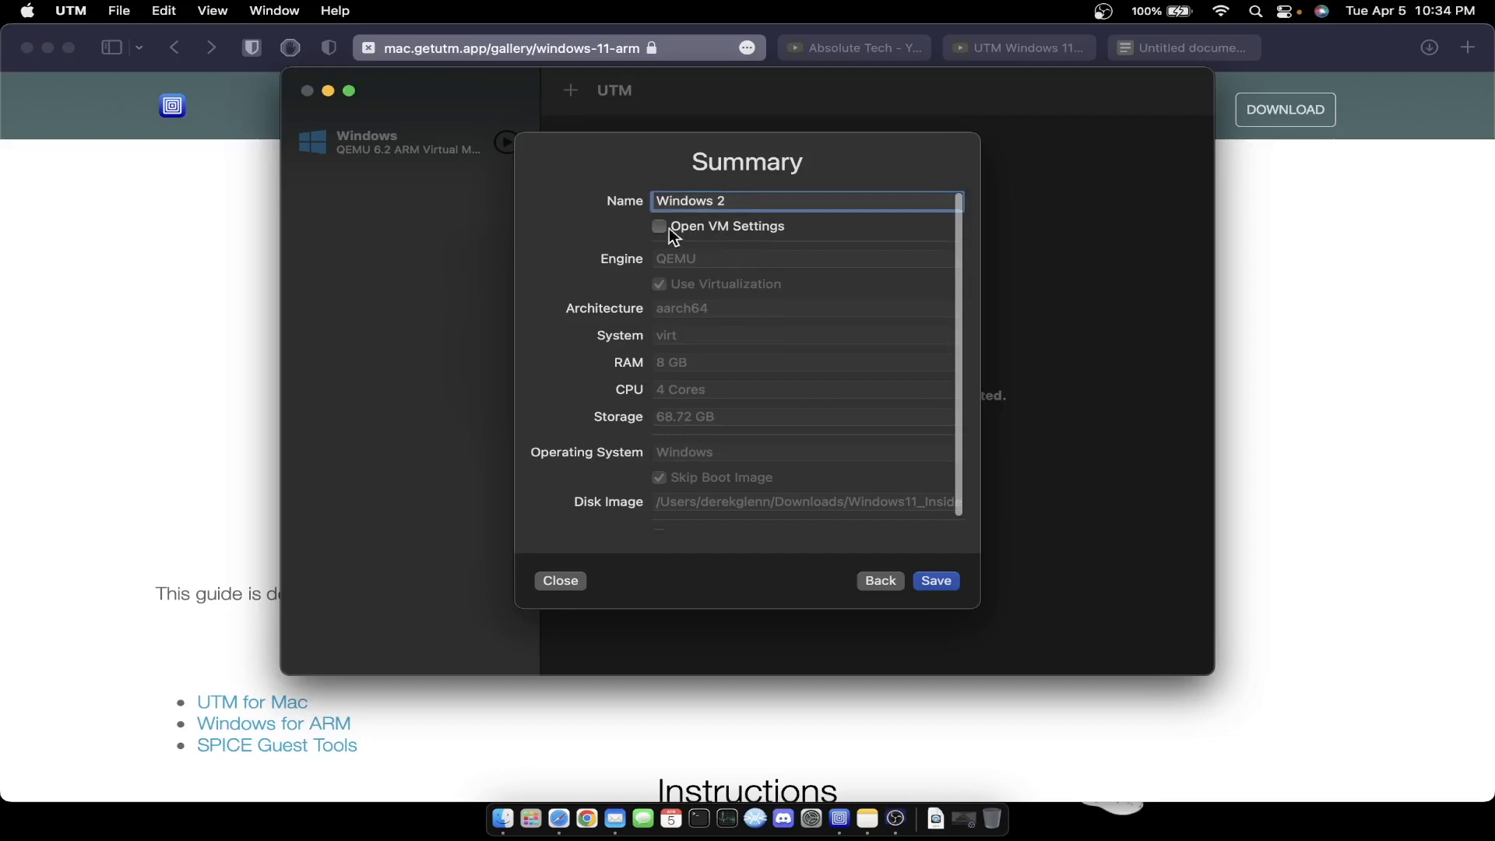
{"action": "left_click", "coordinate": [939, 581]}
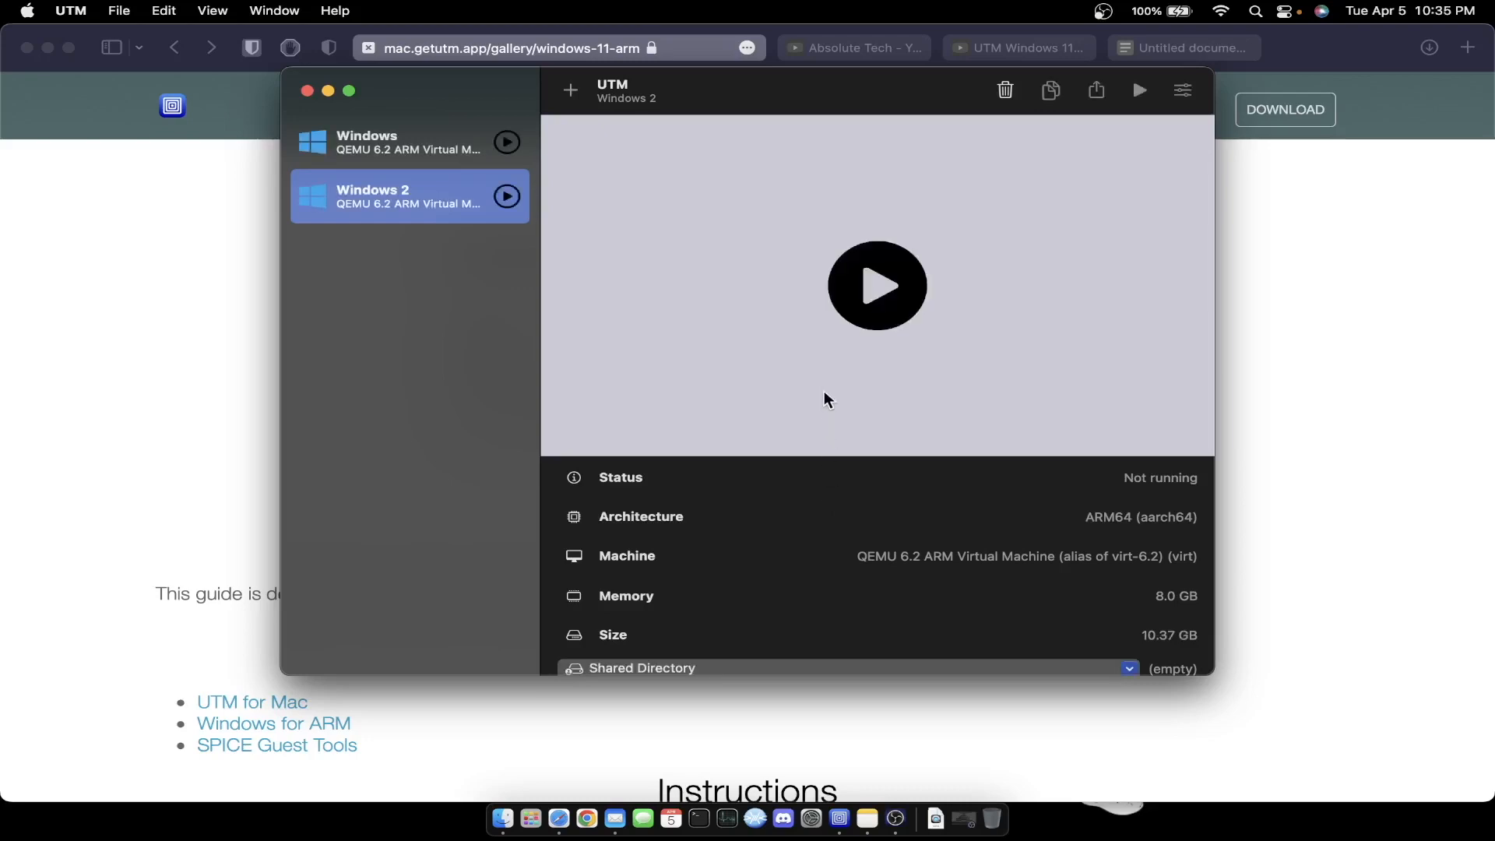
- Mount spice-guest-tools-0.164.3.iso from Downloads in the Windows 2 CD/DVD drive
{"action": "scroll", "coordinate": [823, 385], "scroll_direction": "down", "scroll_amount": 2}
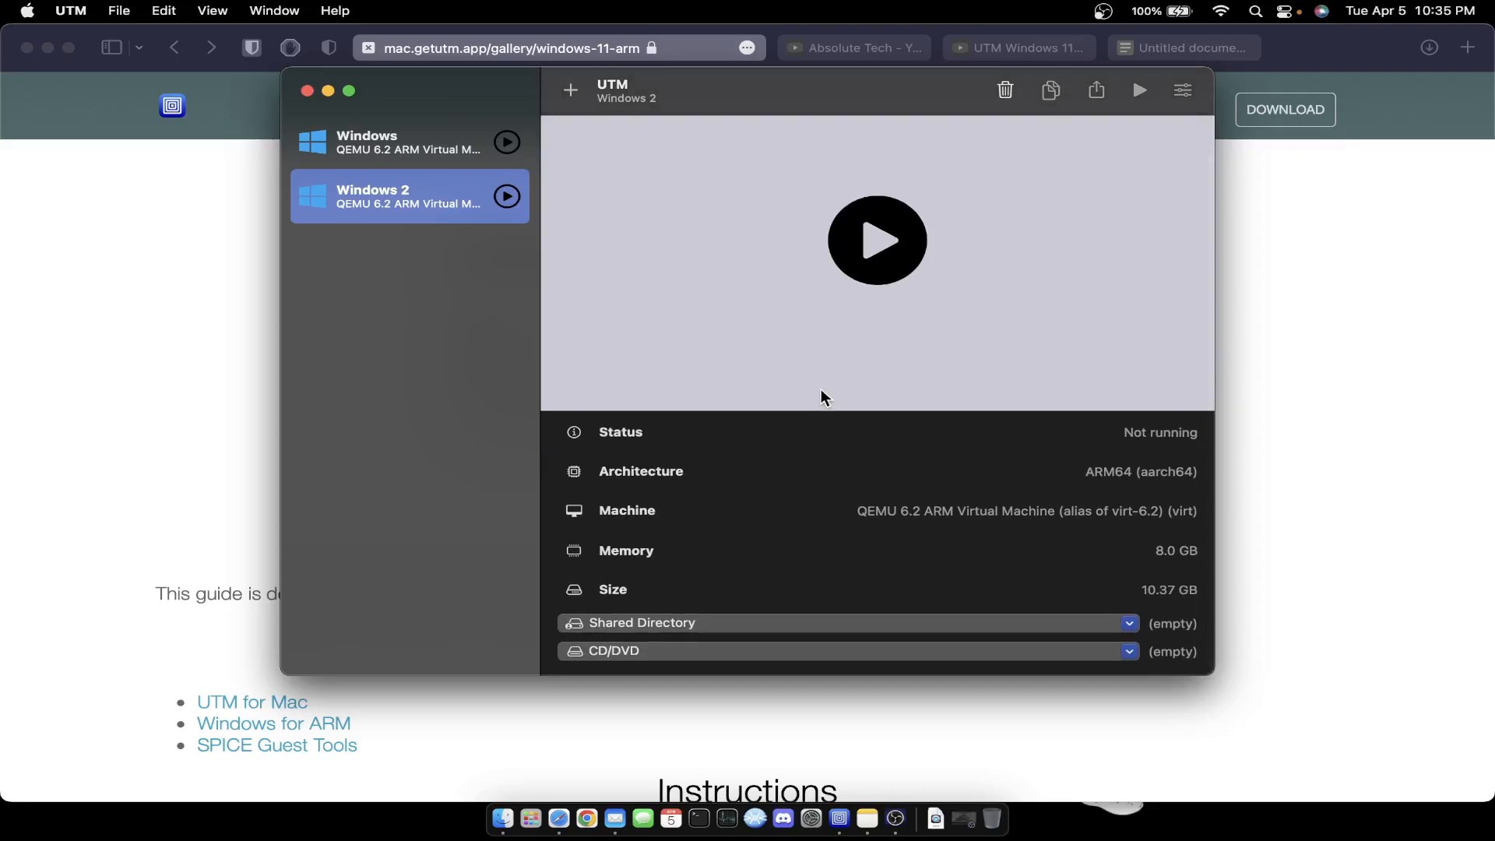
{"action": "left_click", "coordinate": [765, 657]}
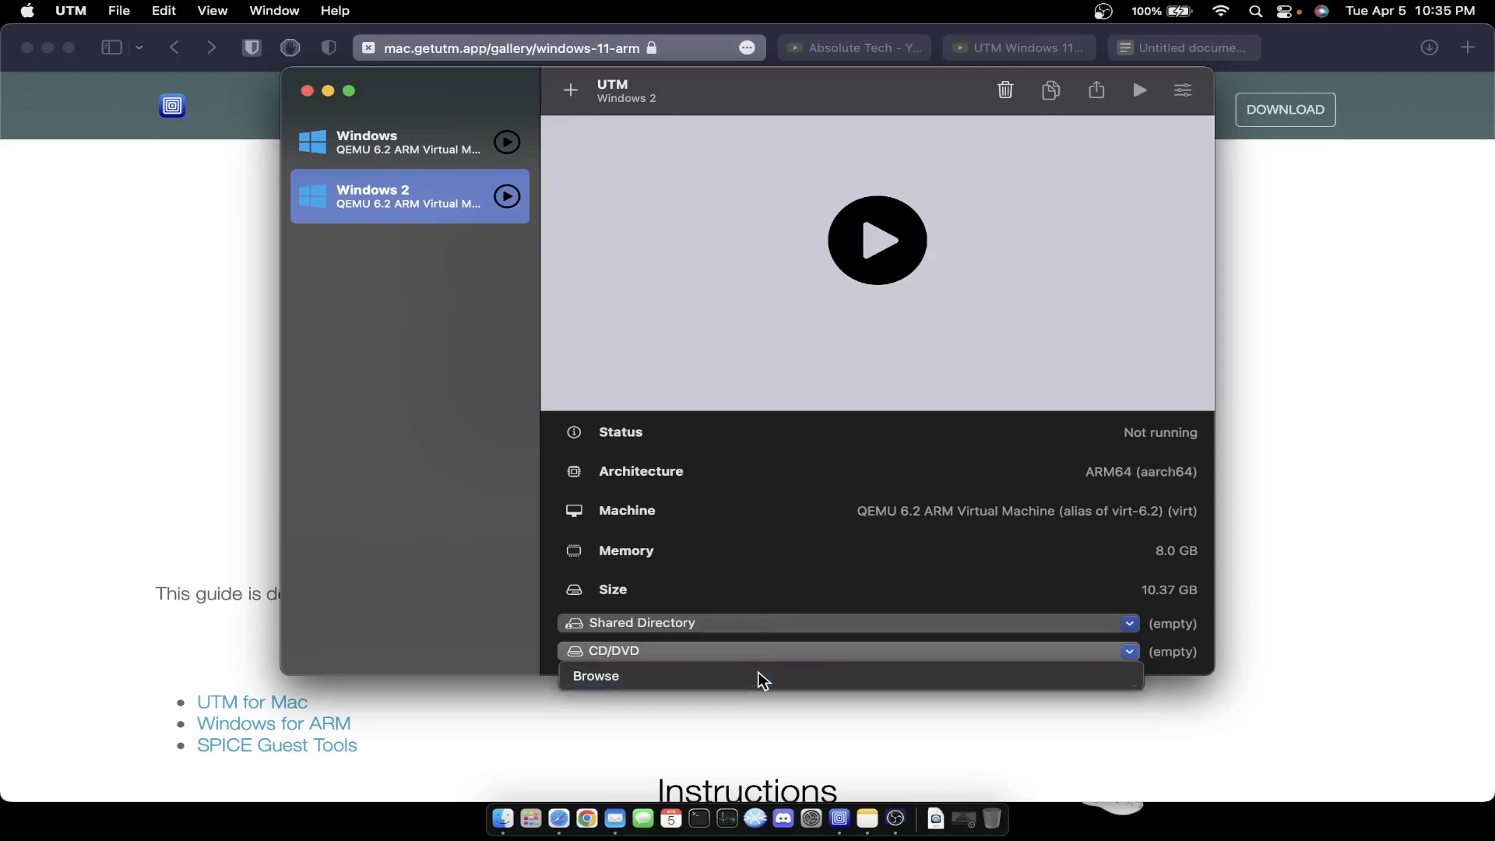
{"action": "left_click", "coordinate": [763, 678]}
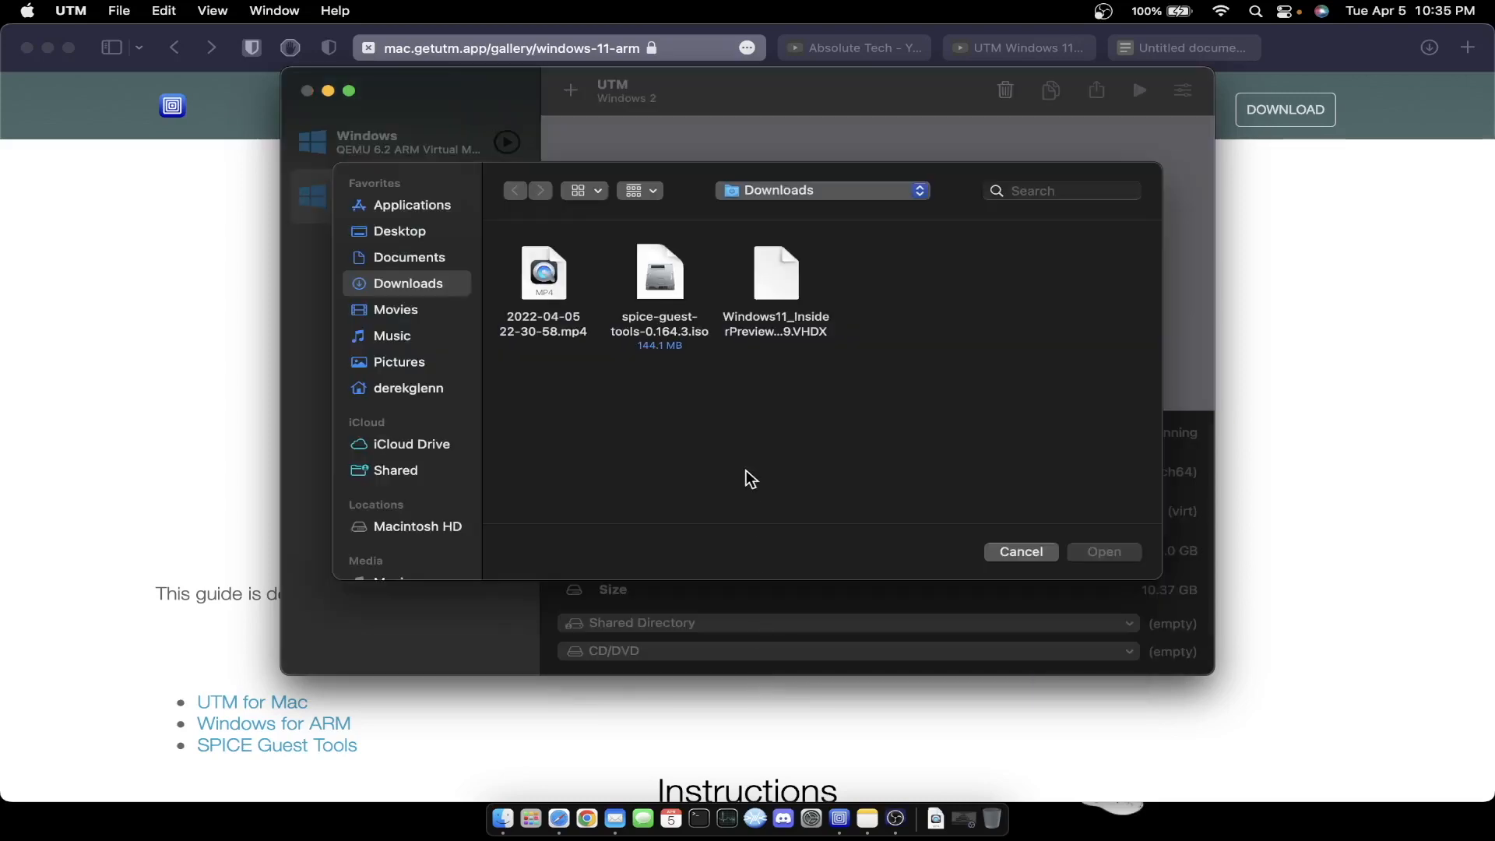
{"action": "left_click", "coordinate": [654, 319]}
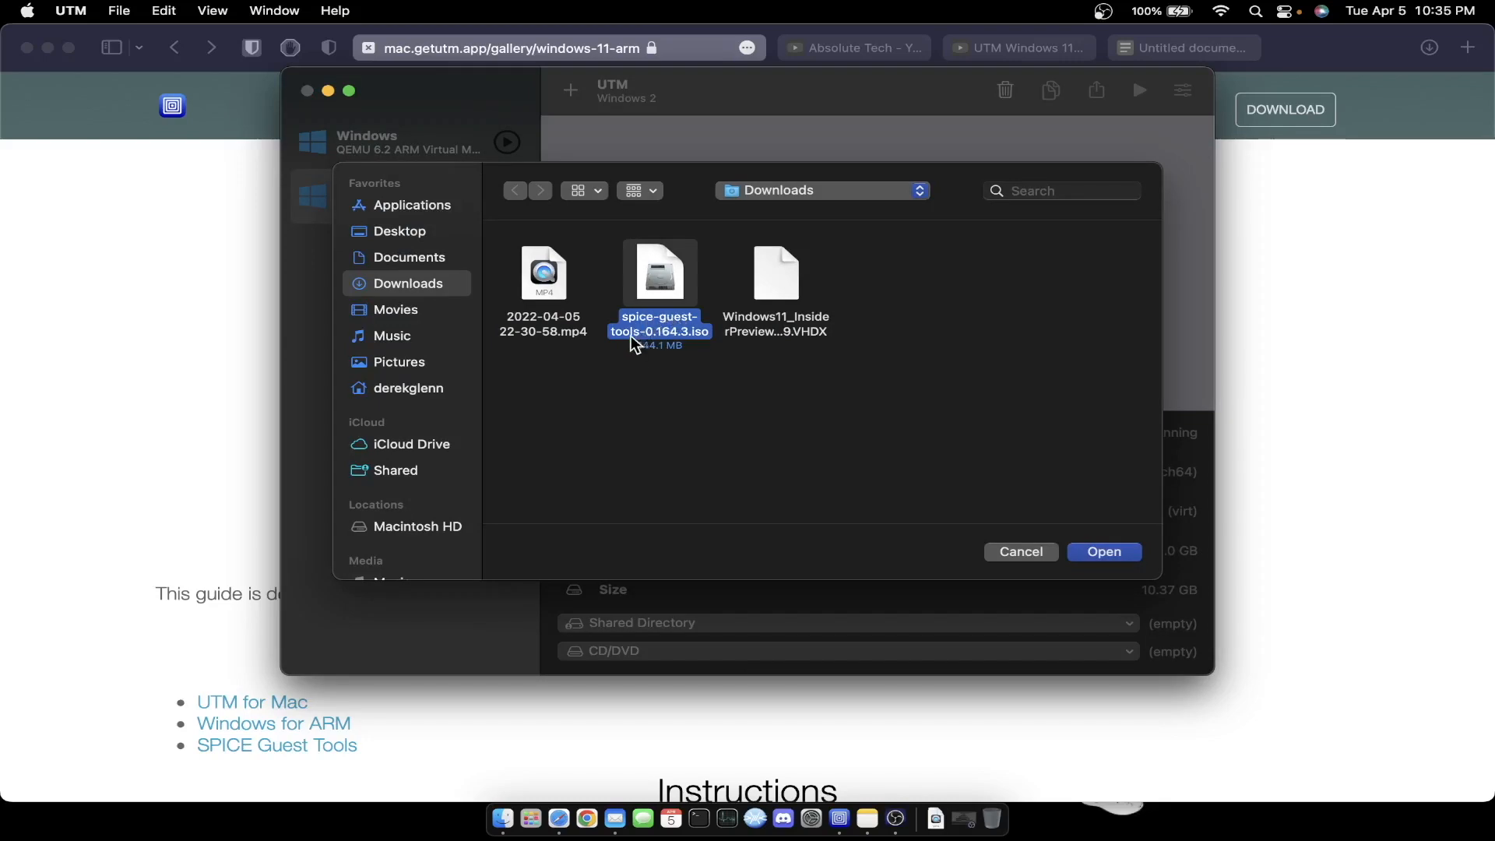
{"action": "left_click", "coordinate": [1101, 555]}
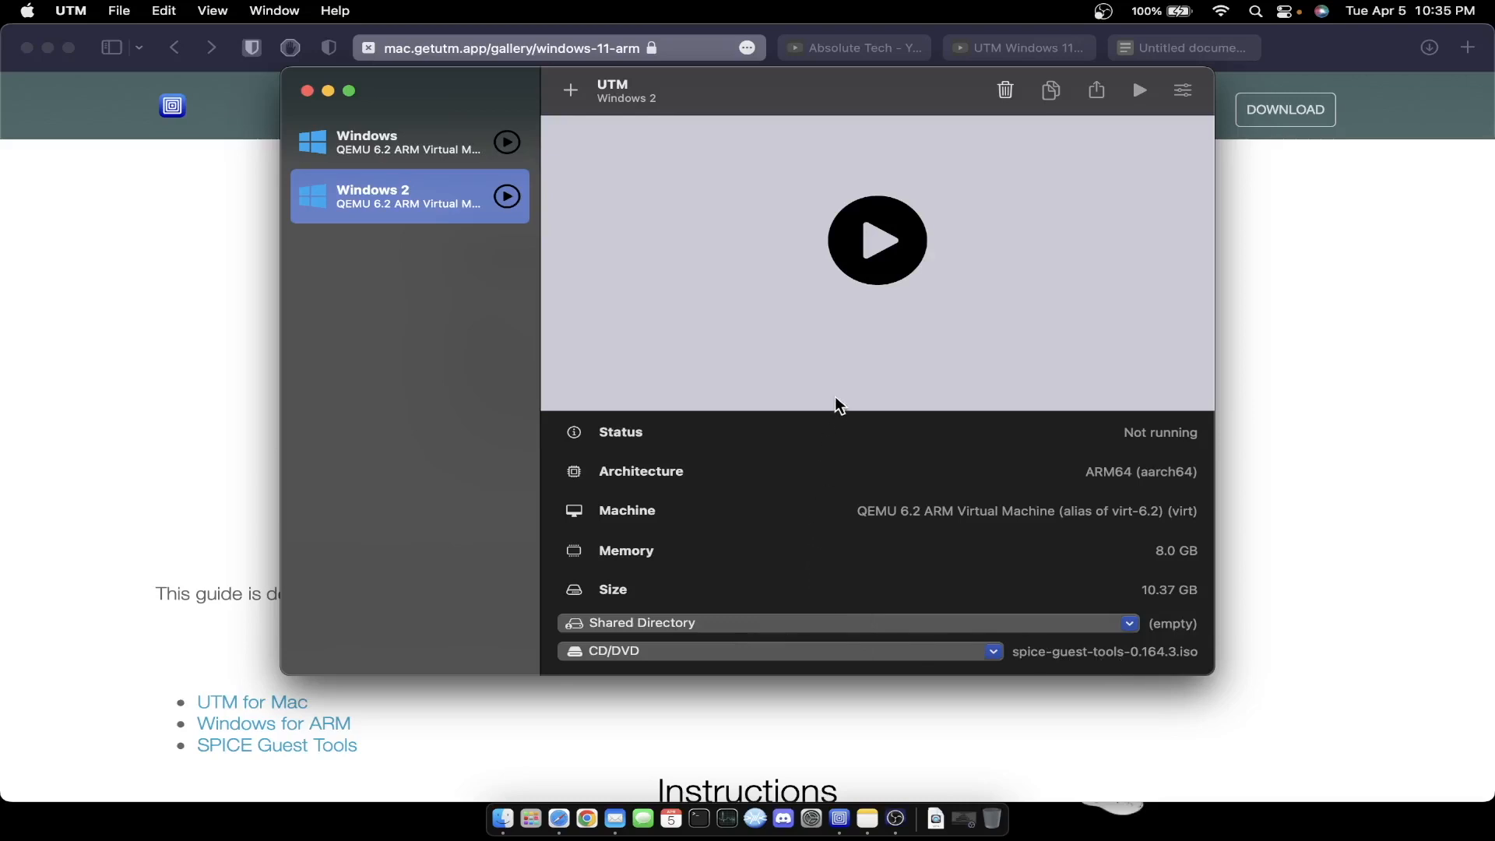
- Boot Windows 2, enlarge and reposition its window, and confirm United States as the country
{"action": "left_click", "coordinate": [876, 242]}
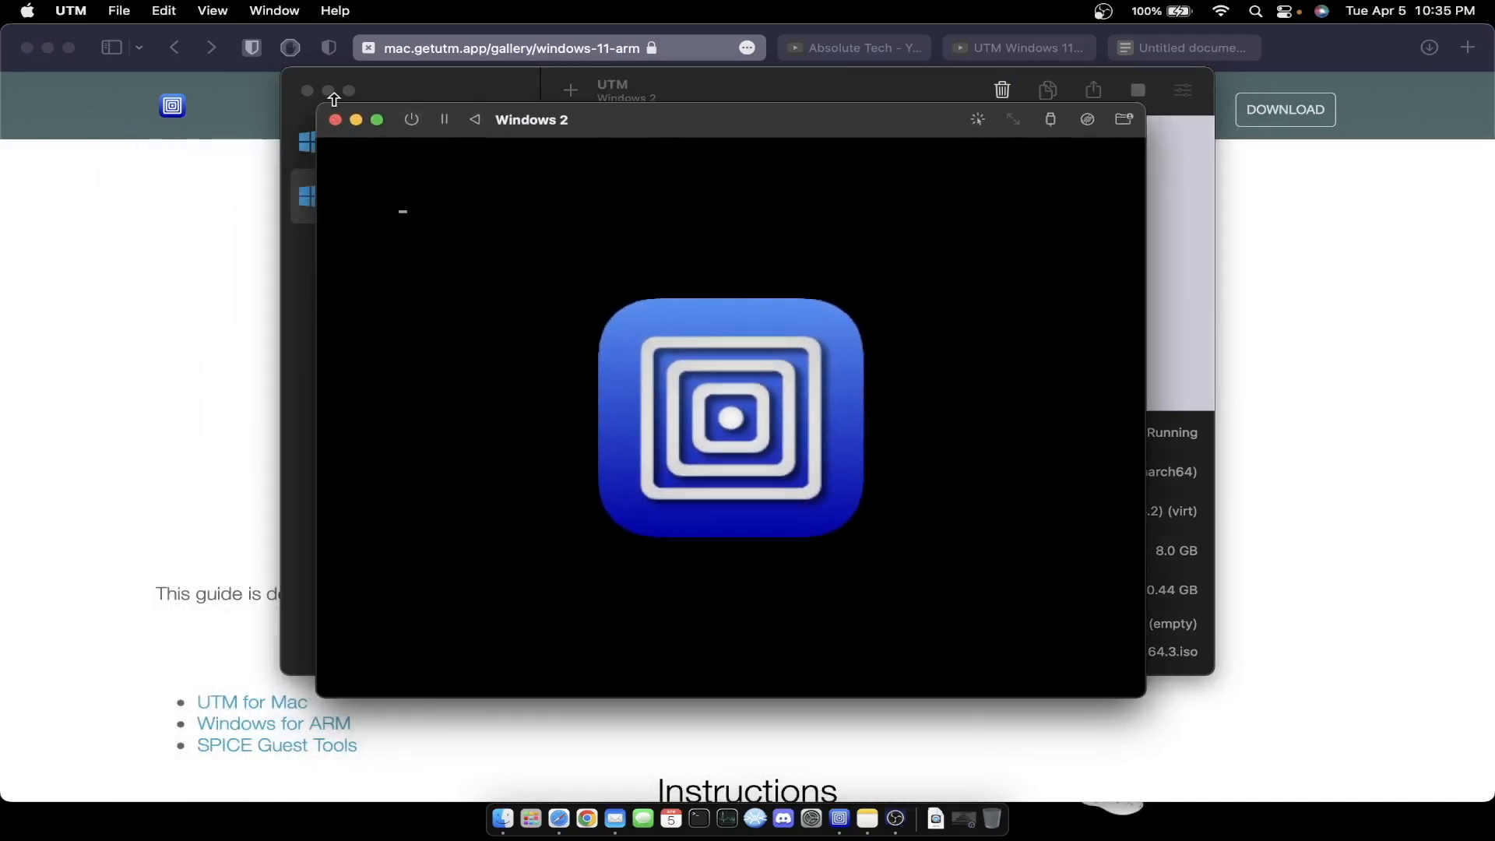
{"action": "left_click_drag", "start_coordinate": [316, 104], "coordinate": [16, 38]}
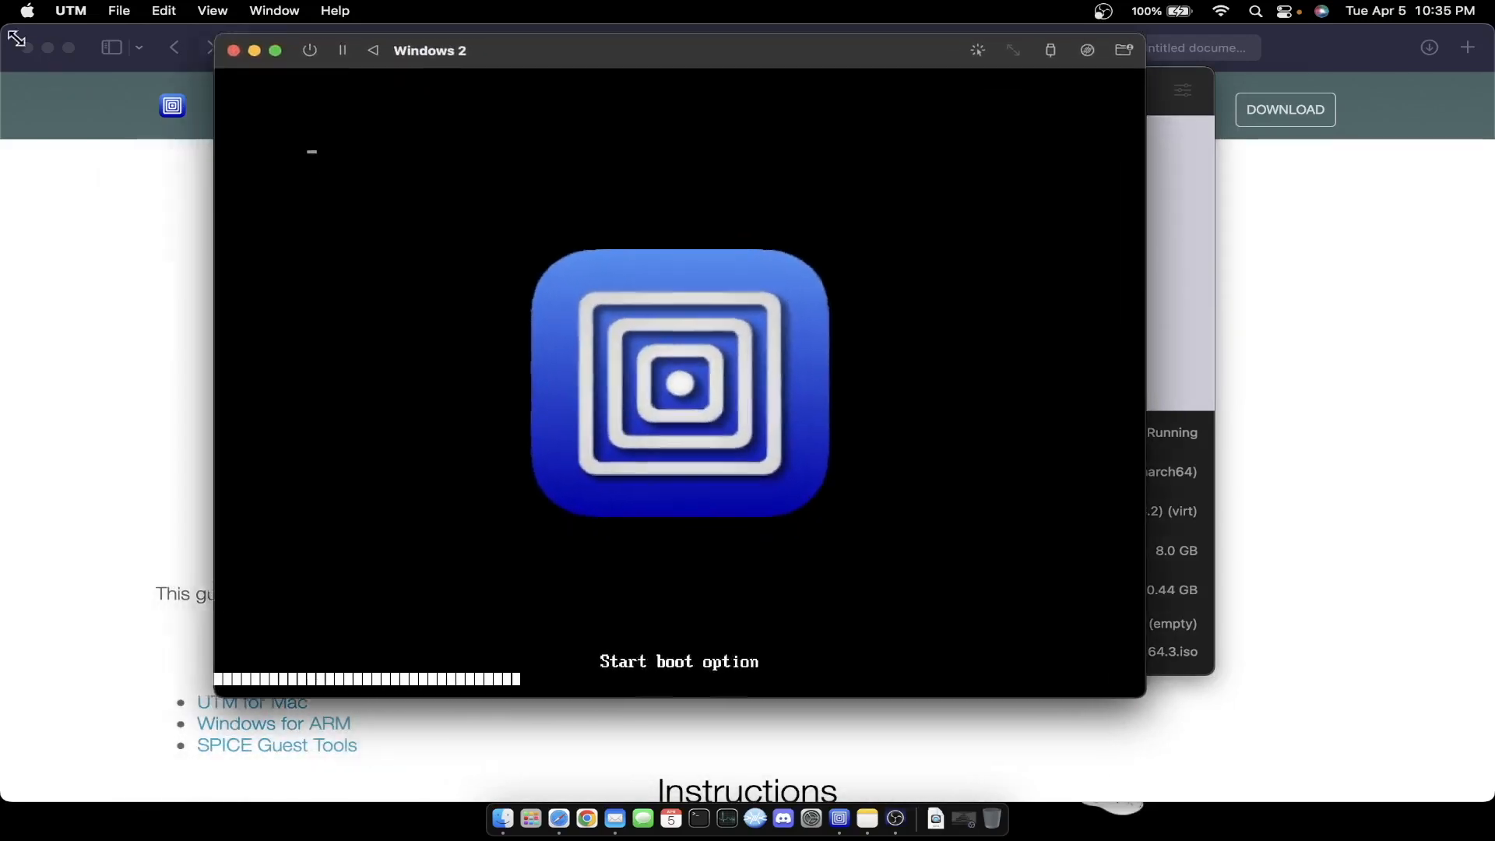
{"action": "left_click_drag", "start_coordinate": [587, 35], "coordinate": [718, 105]}
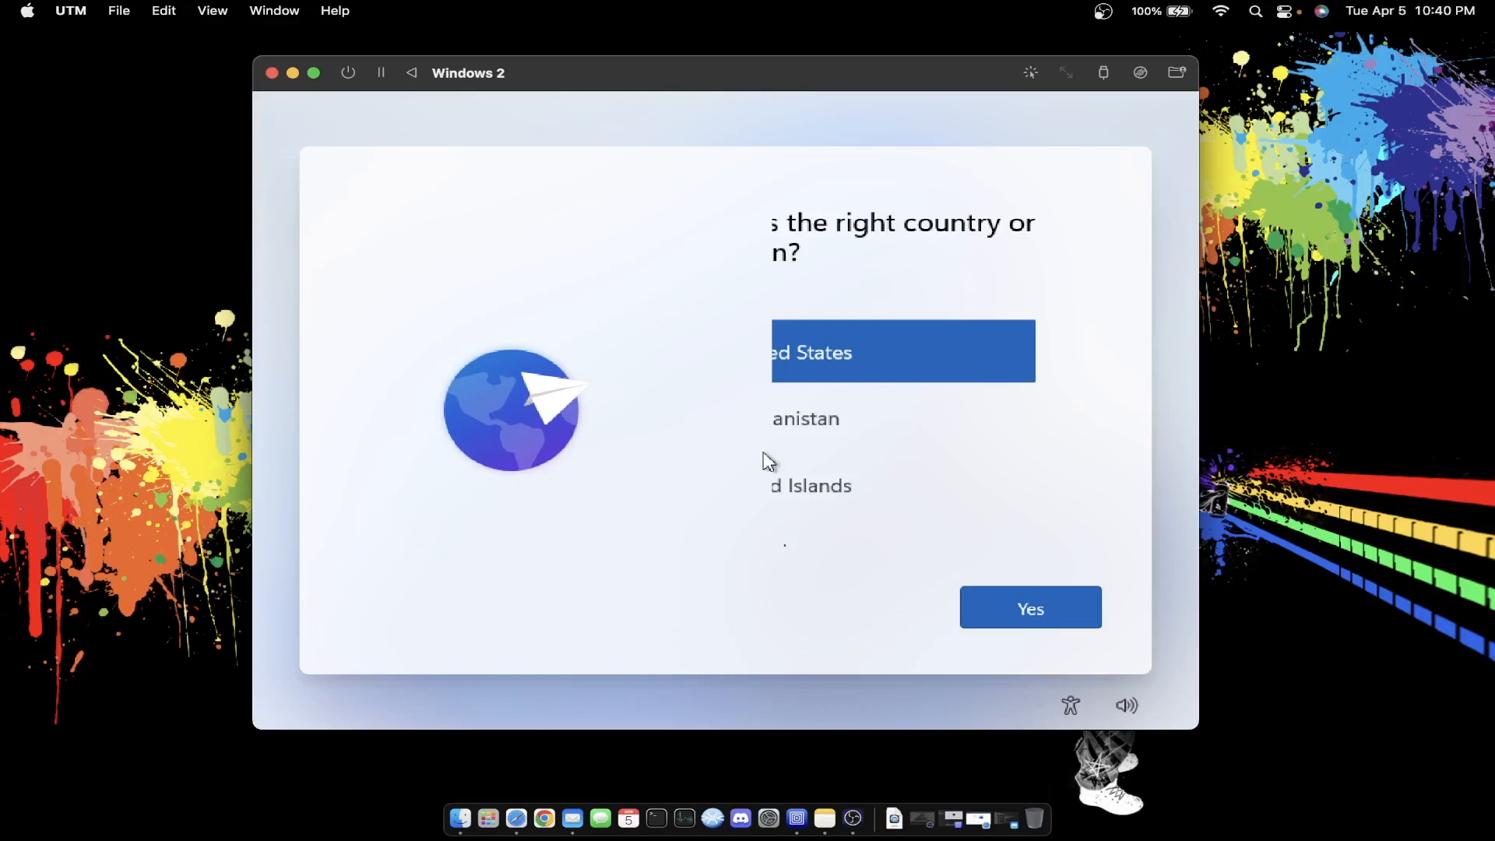
{"action": "key", "text": "Return"}
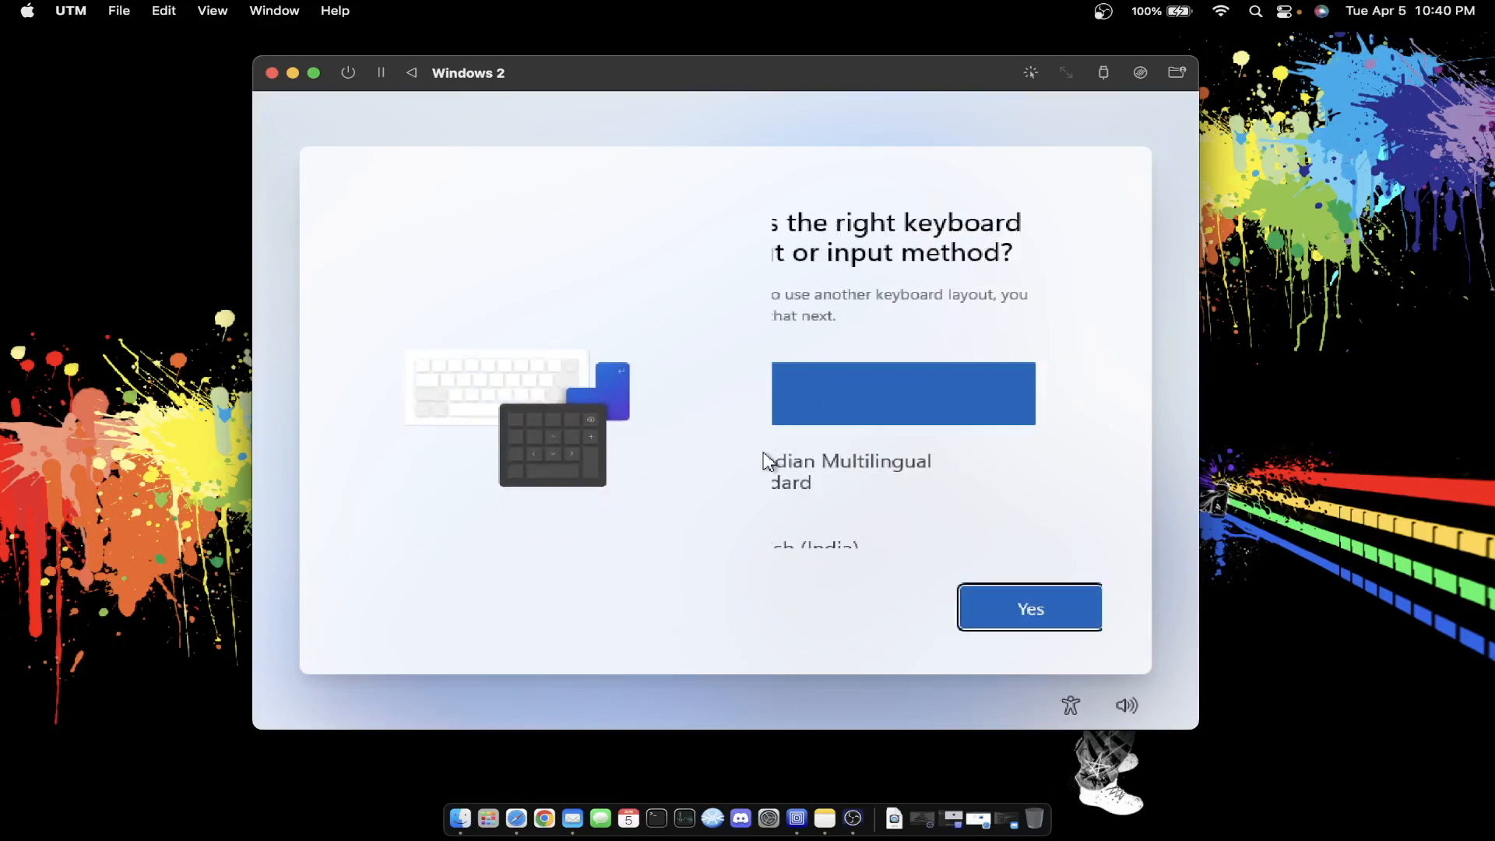
- Accept the US keyboard layout, then open an administrator command prompt with Shift+F10
{"action": "key", "text": "Return"}
{"action": "key", "text": "Return"}
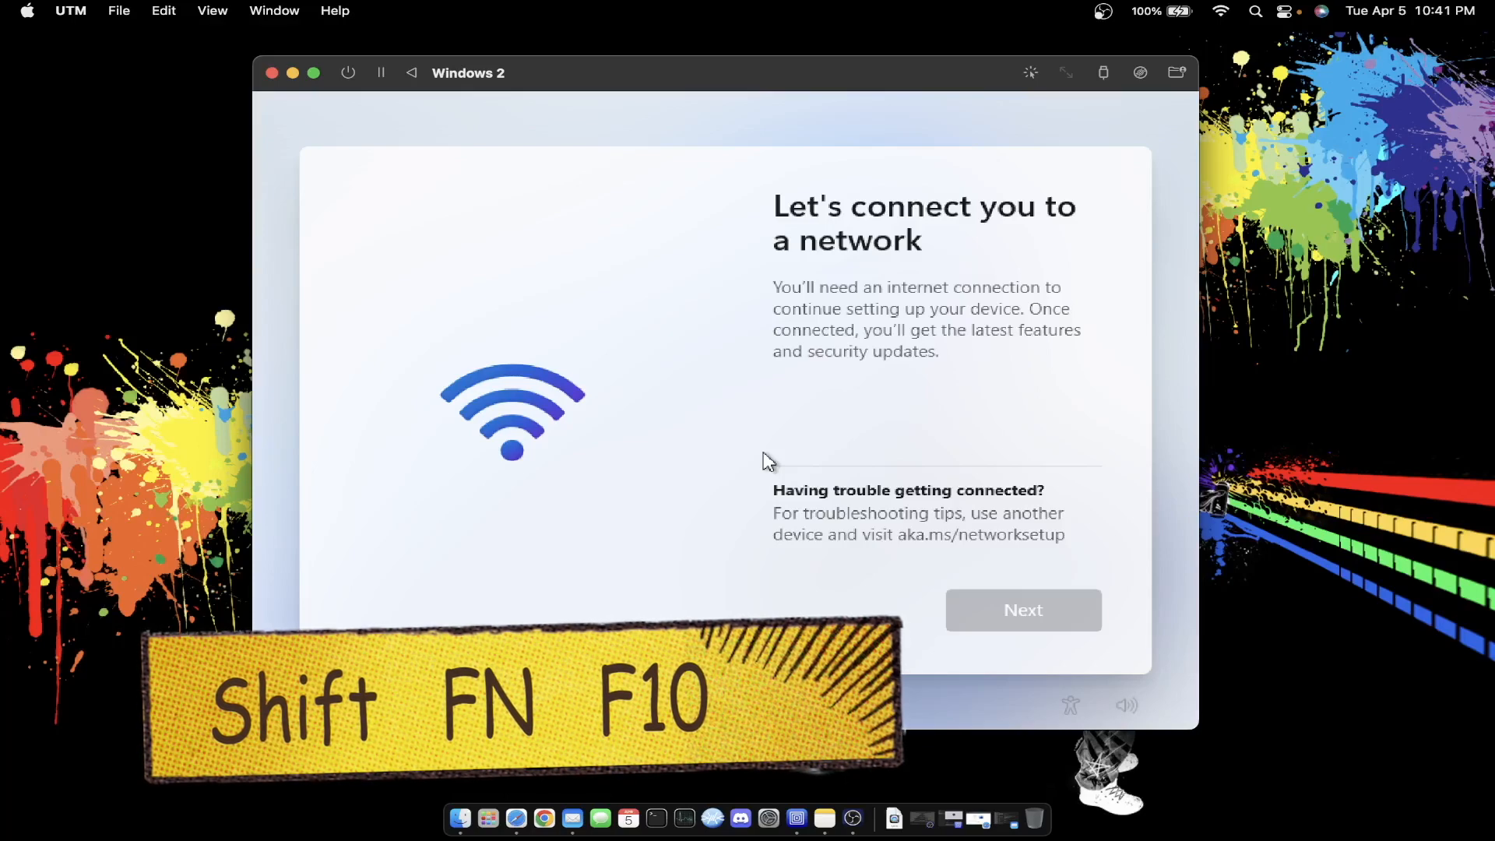
{"action": "key", "text": "shift+F10"}
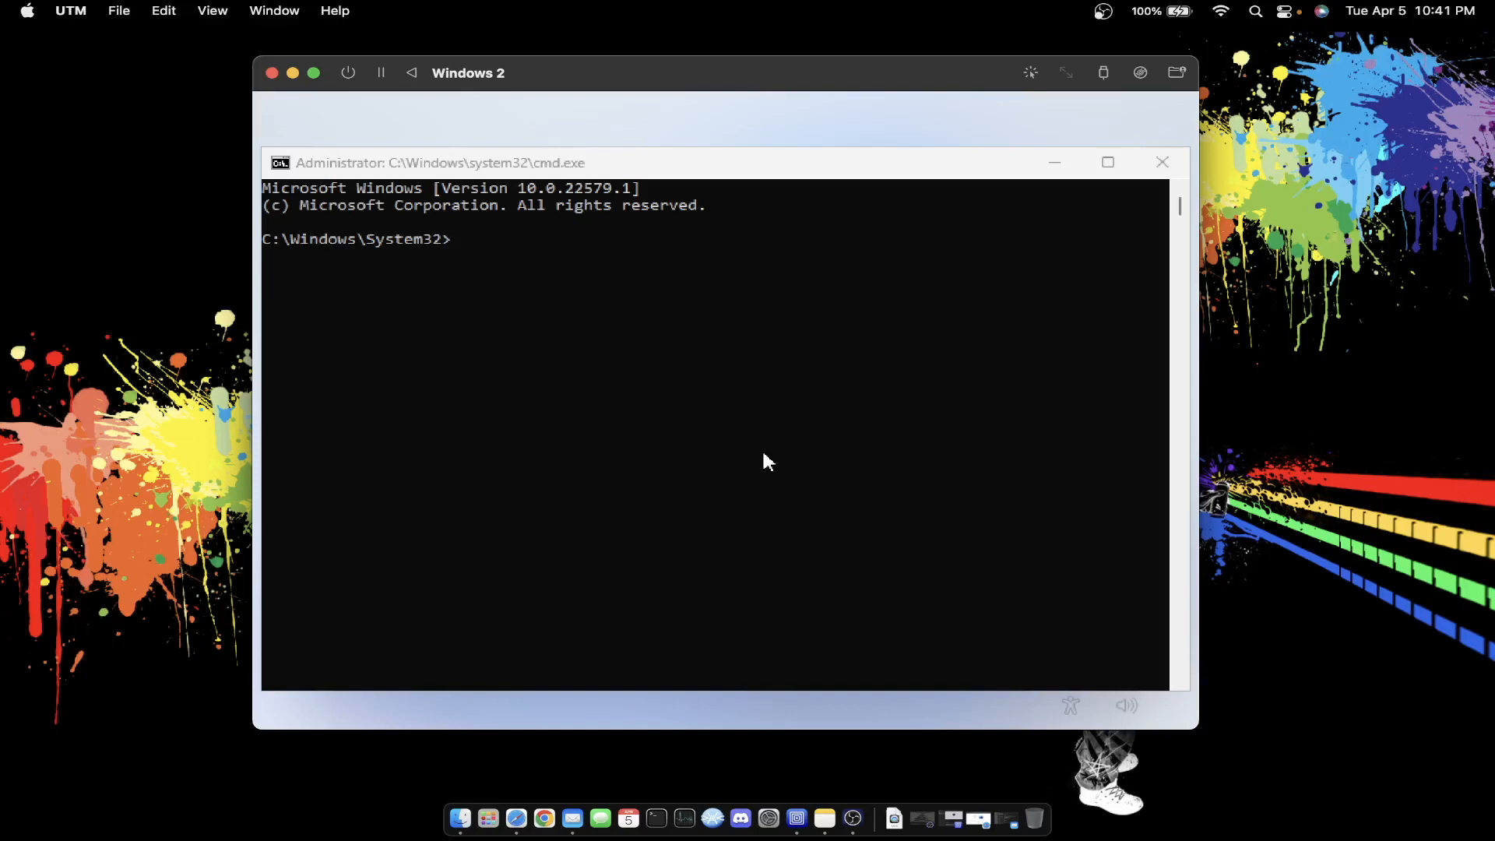
- In cmd, go to the root, switch to drive D, and run spice-guest-tools-0.164.exe
{"action": "left_click", "coordinate": [693, 309]}
{"action": "type", "text": "cd"}
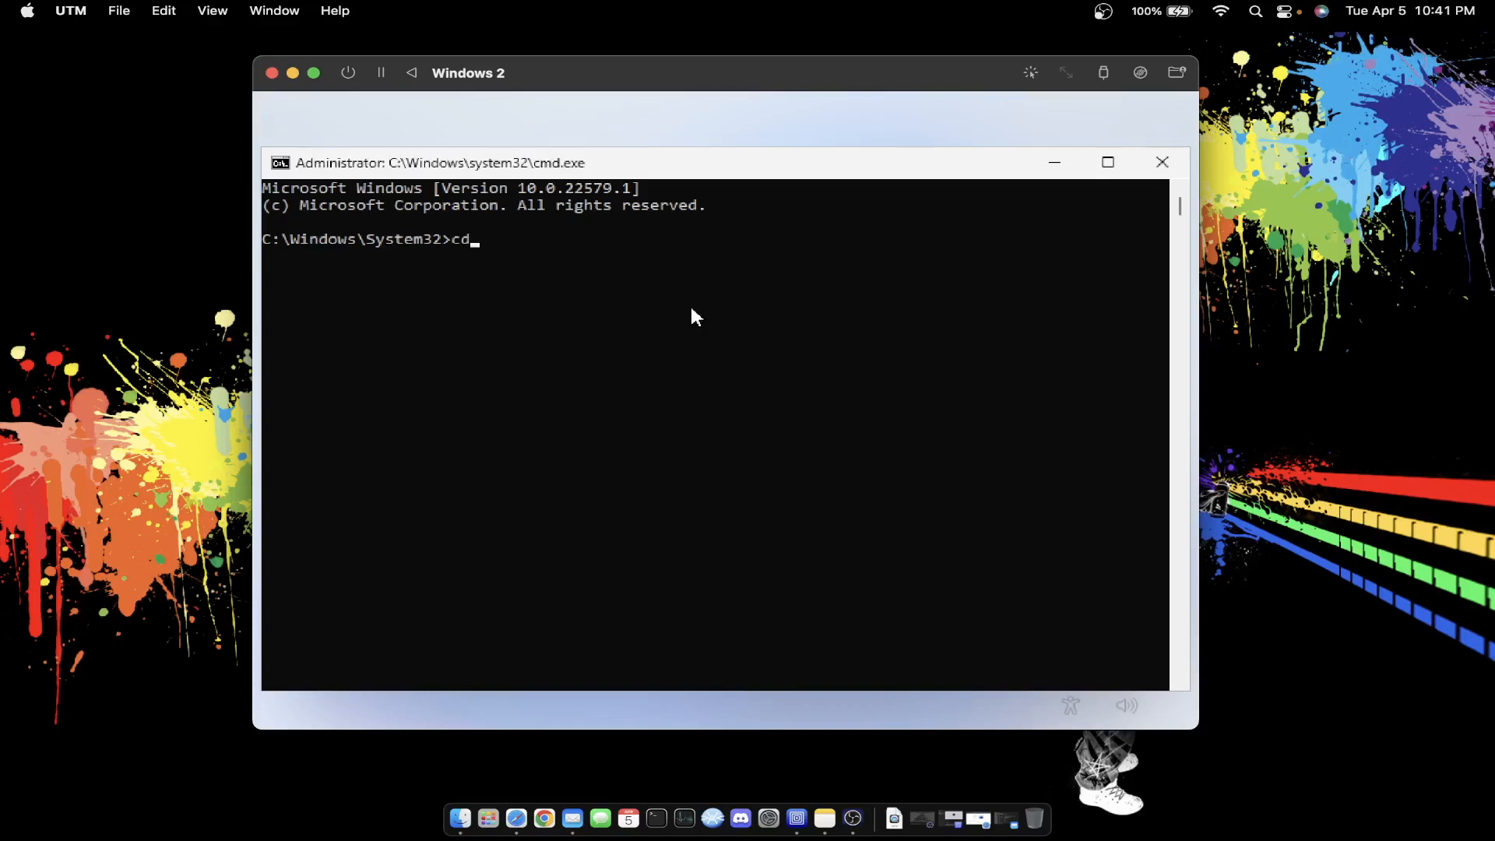
{"action": "type", "text": "/"}
{"action": "key", "text": "Return"}
{"action": "key", "text": "Return"}
{"action": "type", "text": "dir"}
{"action": "key", "text": "Return"}
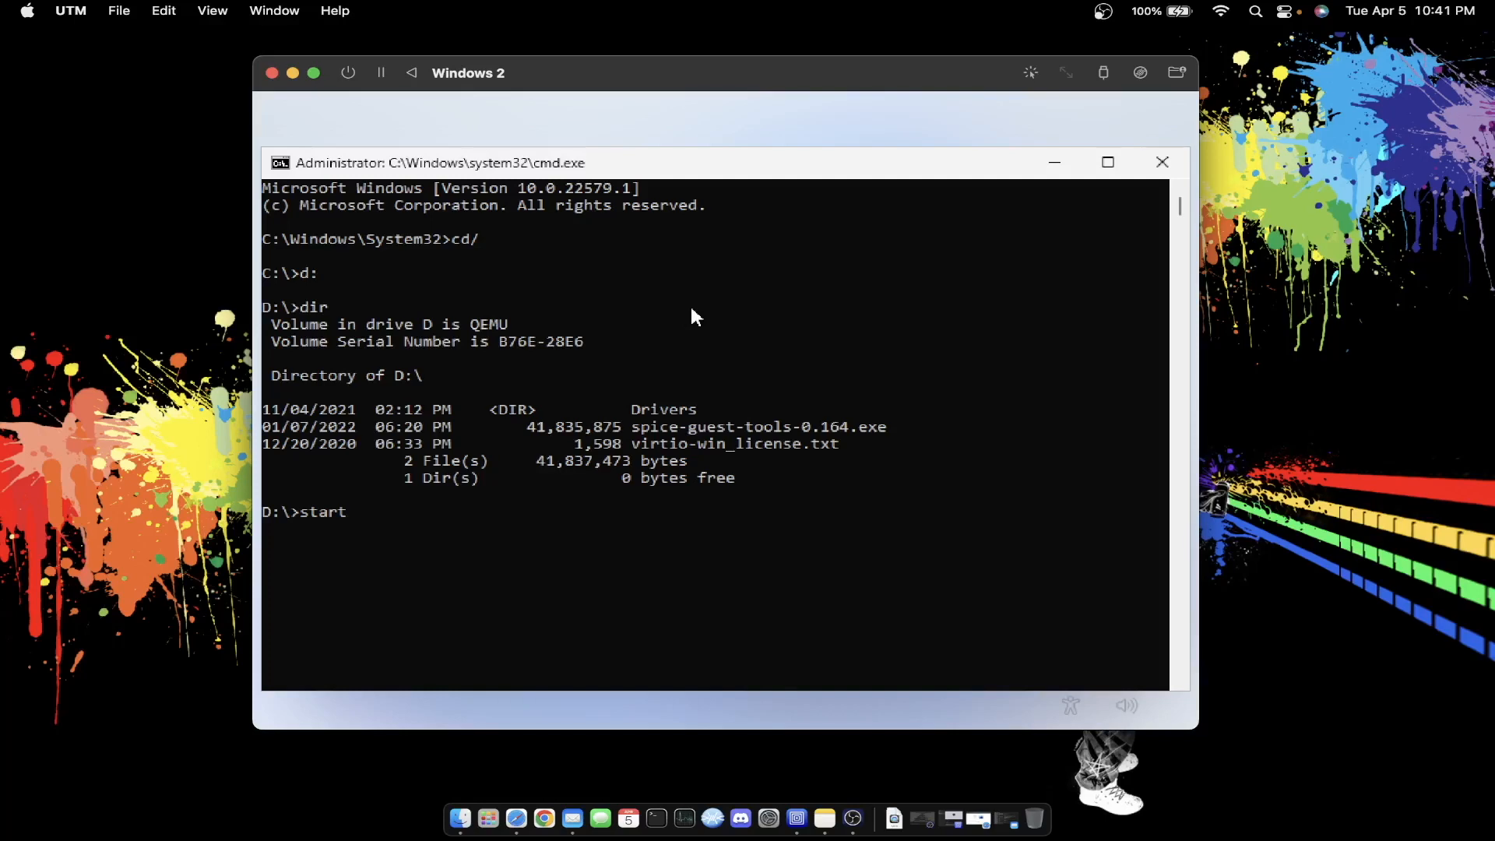
{"action": "type", "text": "Drivers"}
{"action": "key", "text": "Tab"}
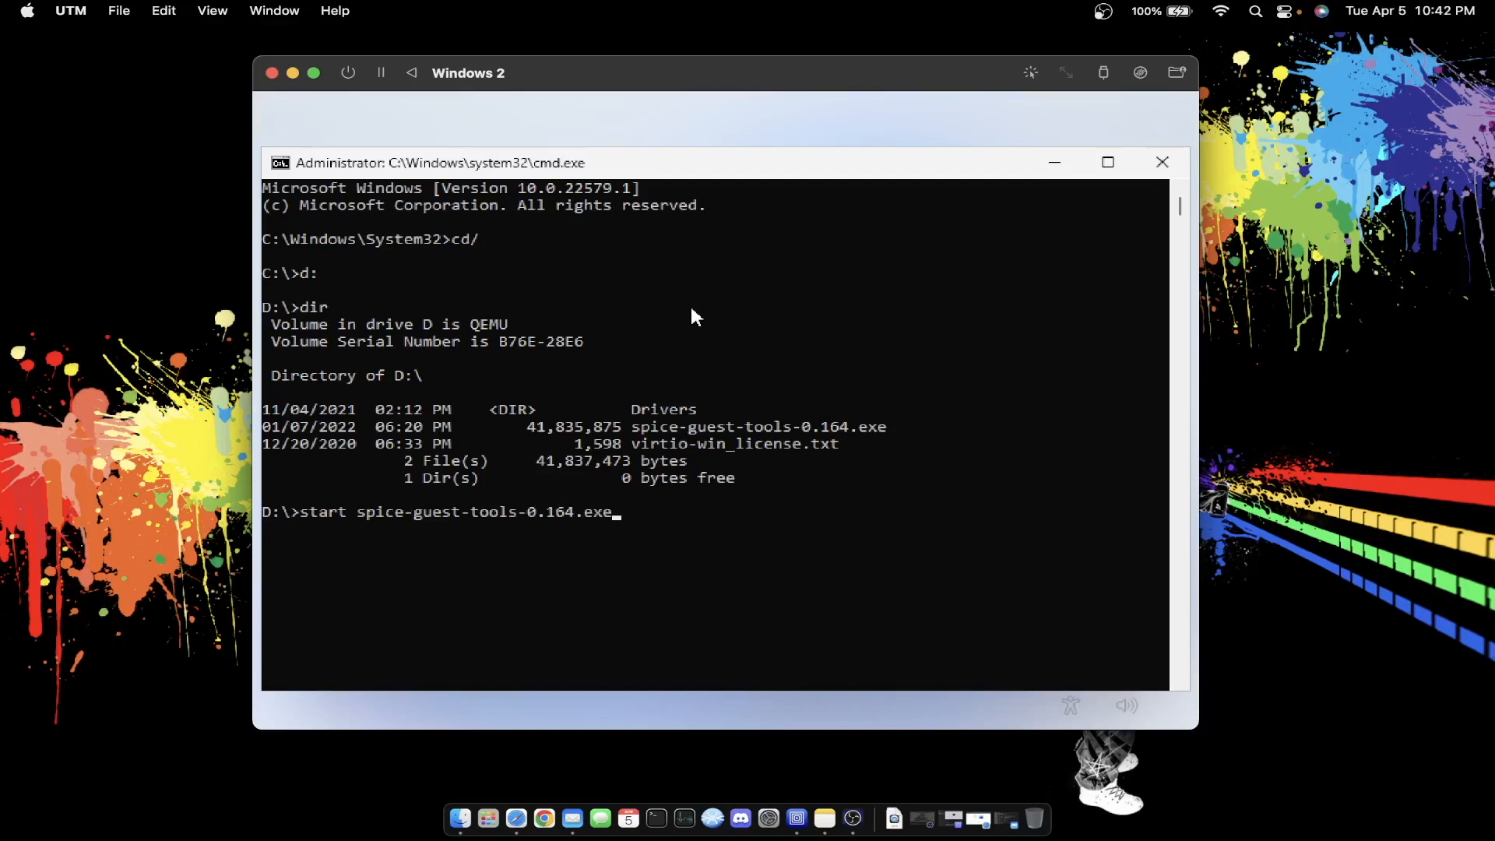
{"action": "key", "text": "Return"}
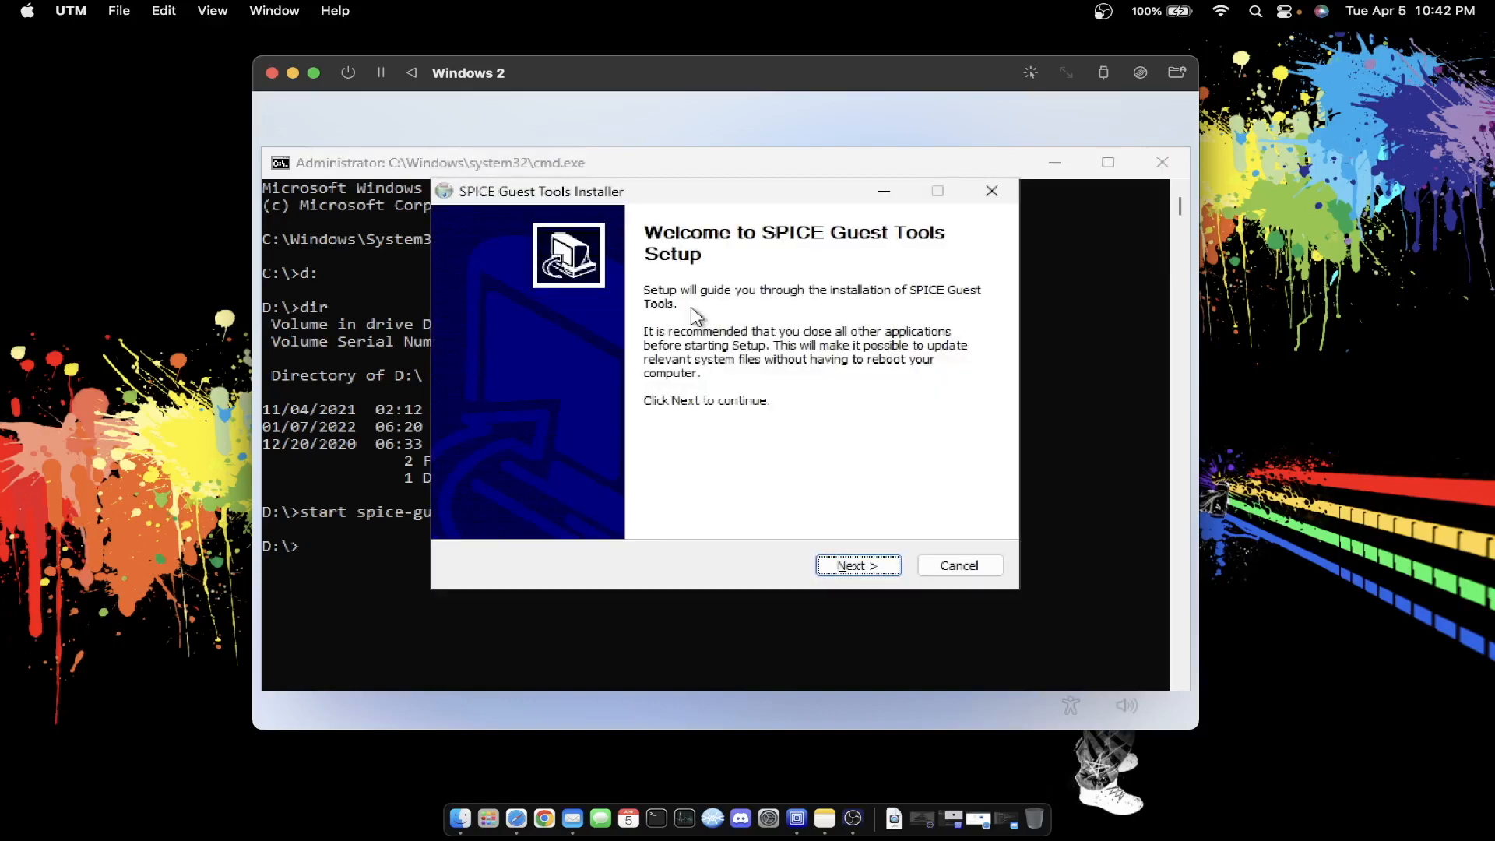
- Install SPICE Guest Tools by accepting the licence, then finish with Reboot now selected
{"action": "left_click", "coordinate": [841, 571]}
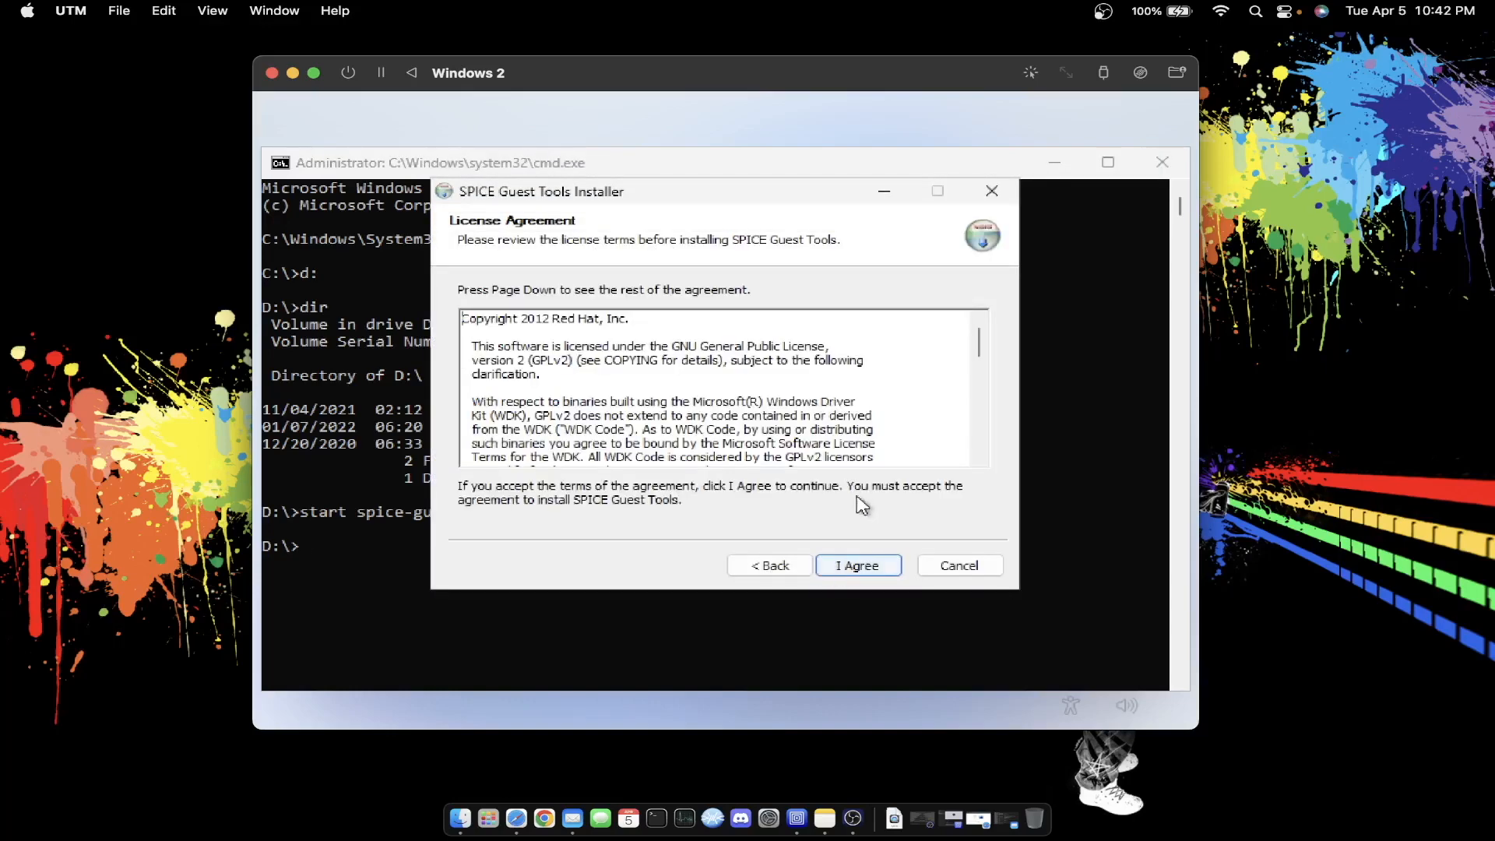
{"action": "left_click", "coordinate": [859, 567]}
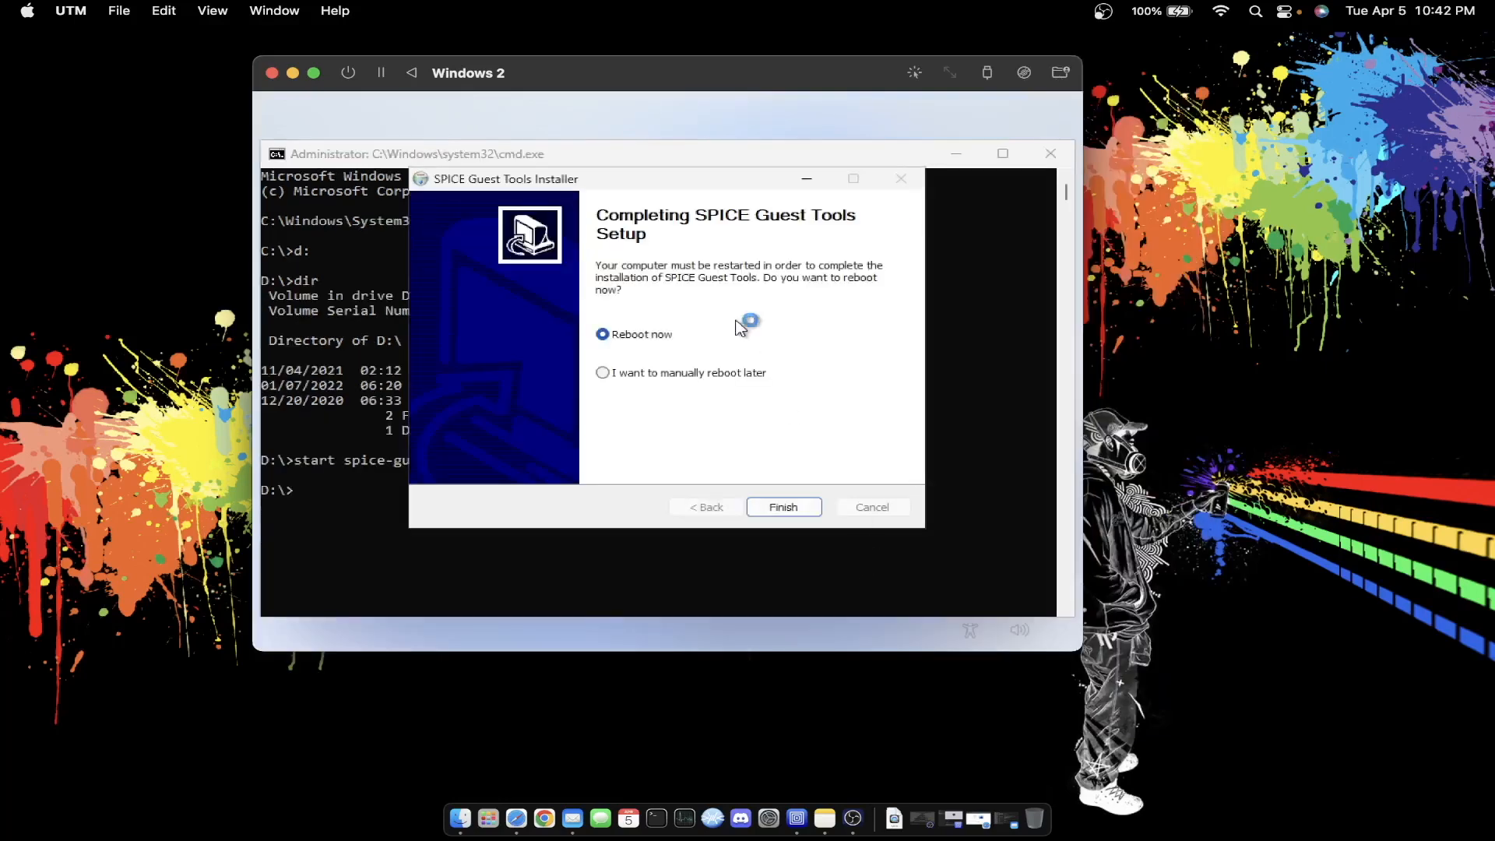
{"action": "left_click", "coordinate": [773, 507]}
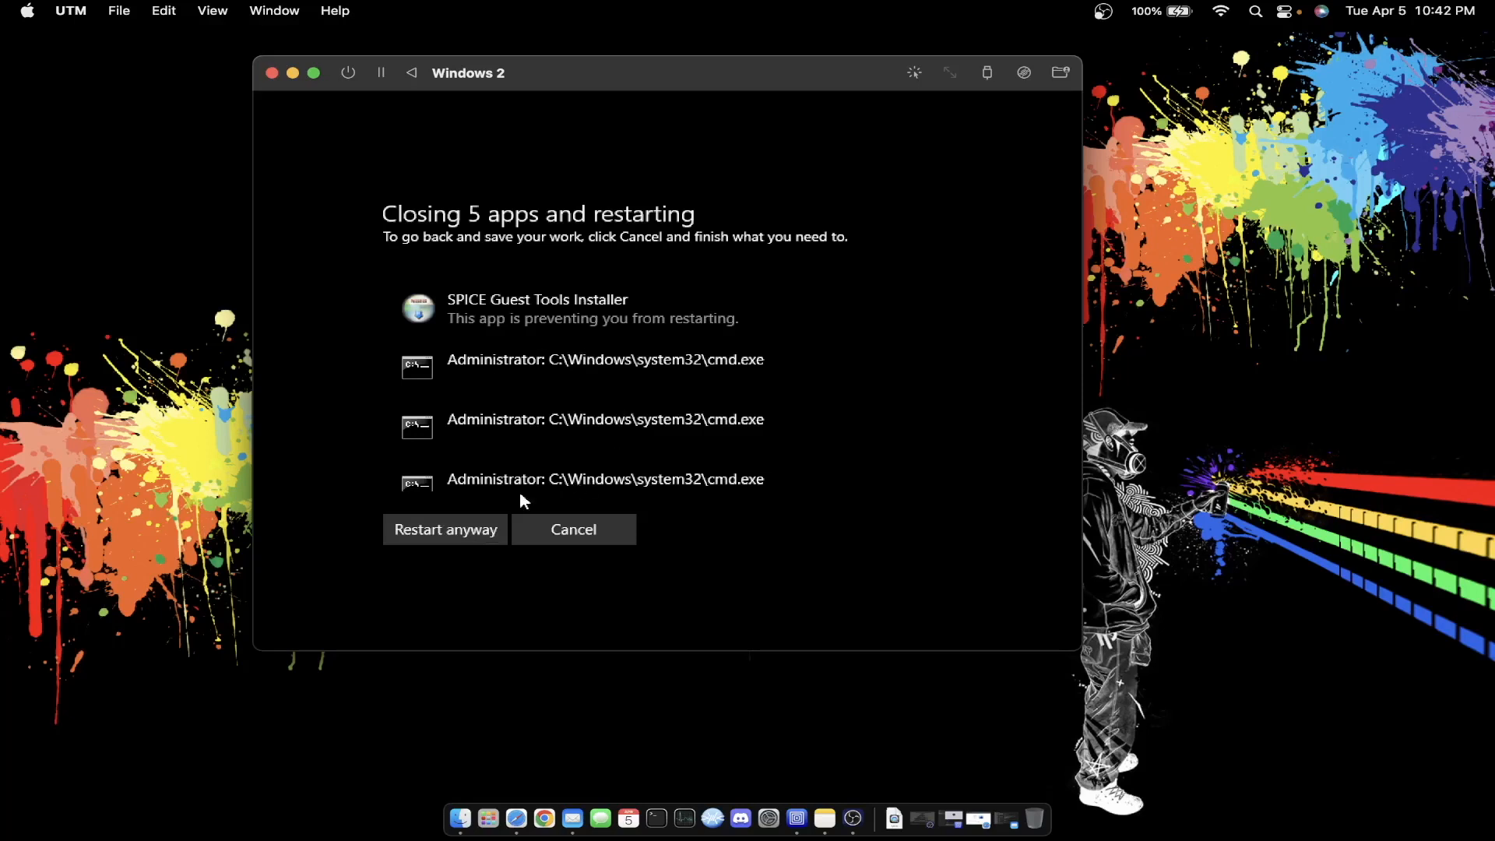
- Restart Windows anyway despite open apps, and move the VM window up and left
{"action": "left_click", "coordinate": [456, 528]}
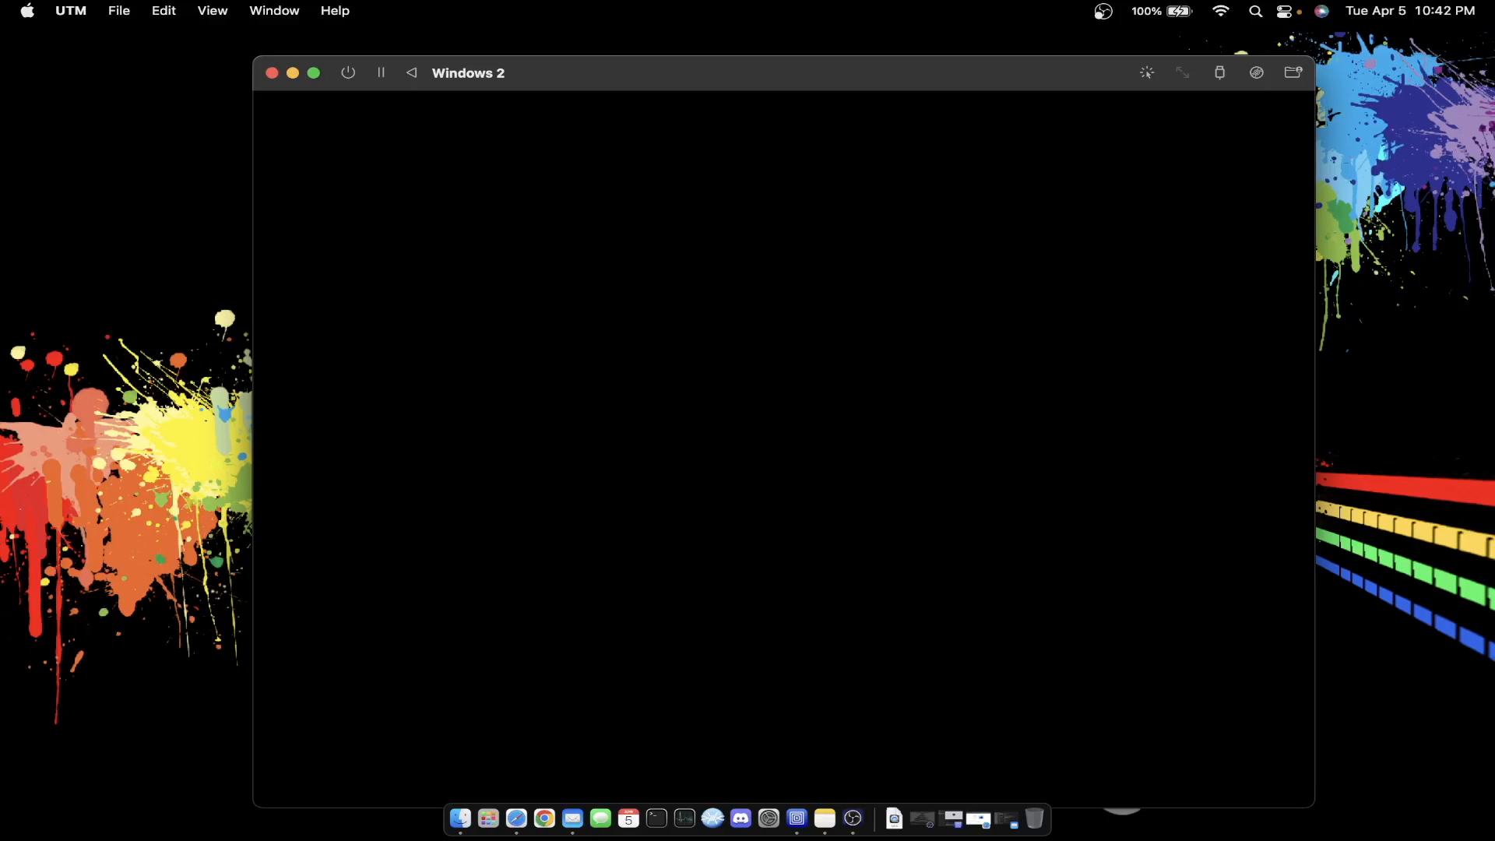
{"action": "left_click_drag", "start_coordinate": [840, 70], "coordinate": [813, 37]}
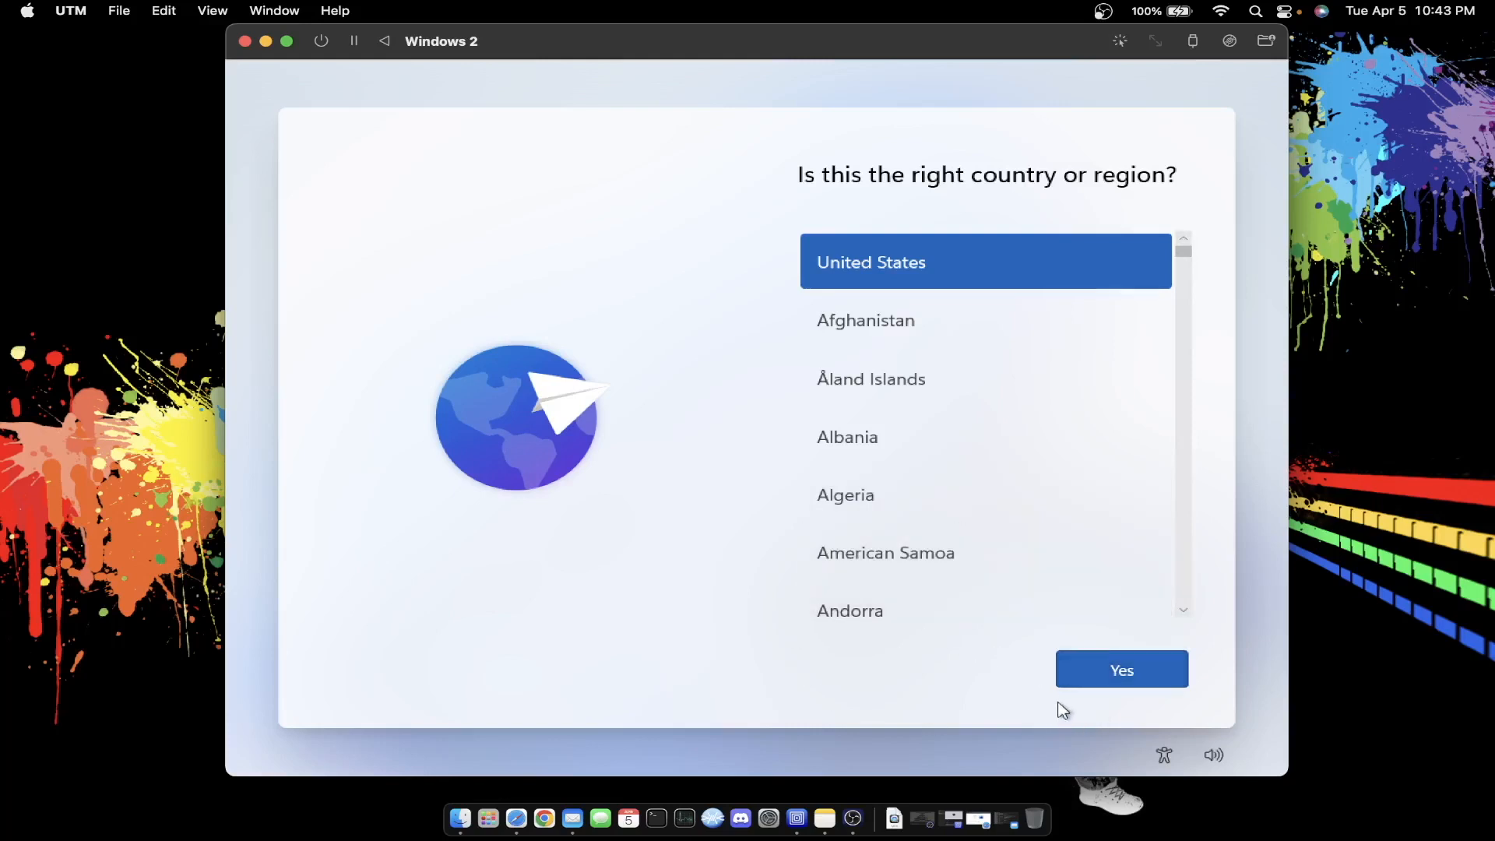
- Confirm United States as the region and US keyboard, skipping a second layout
{"action": "left_click", "coordinate": [1094, 683]}
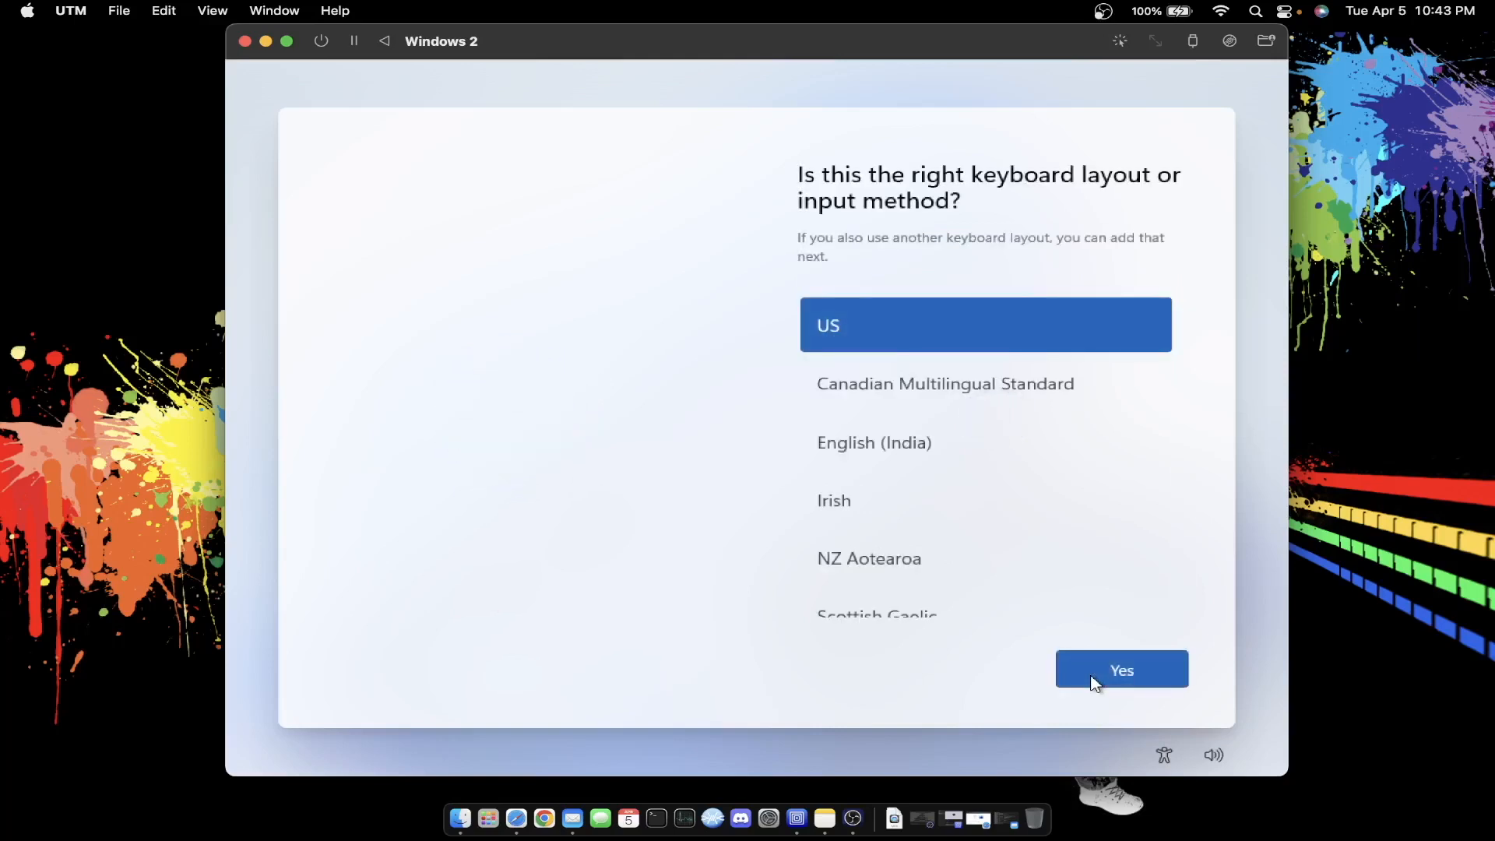
{"action": "left_click", "coordinate": [1094, 683]}
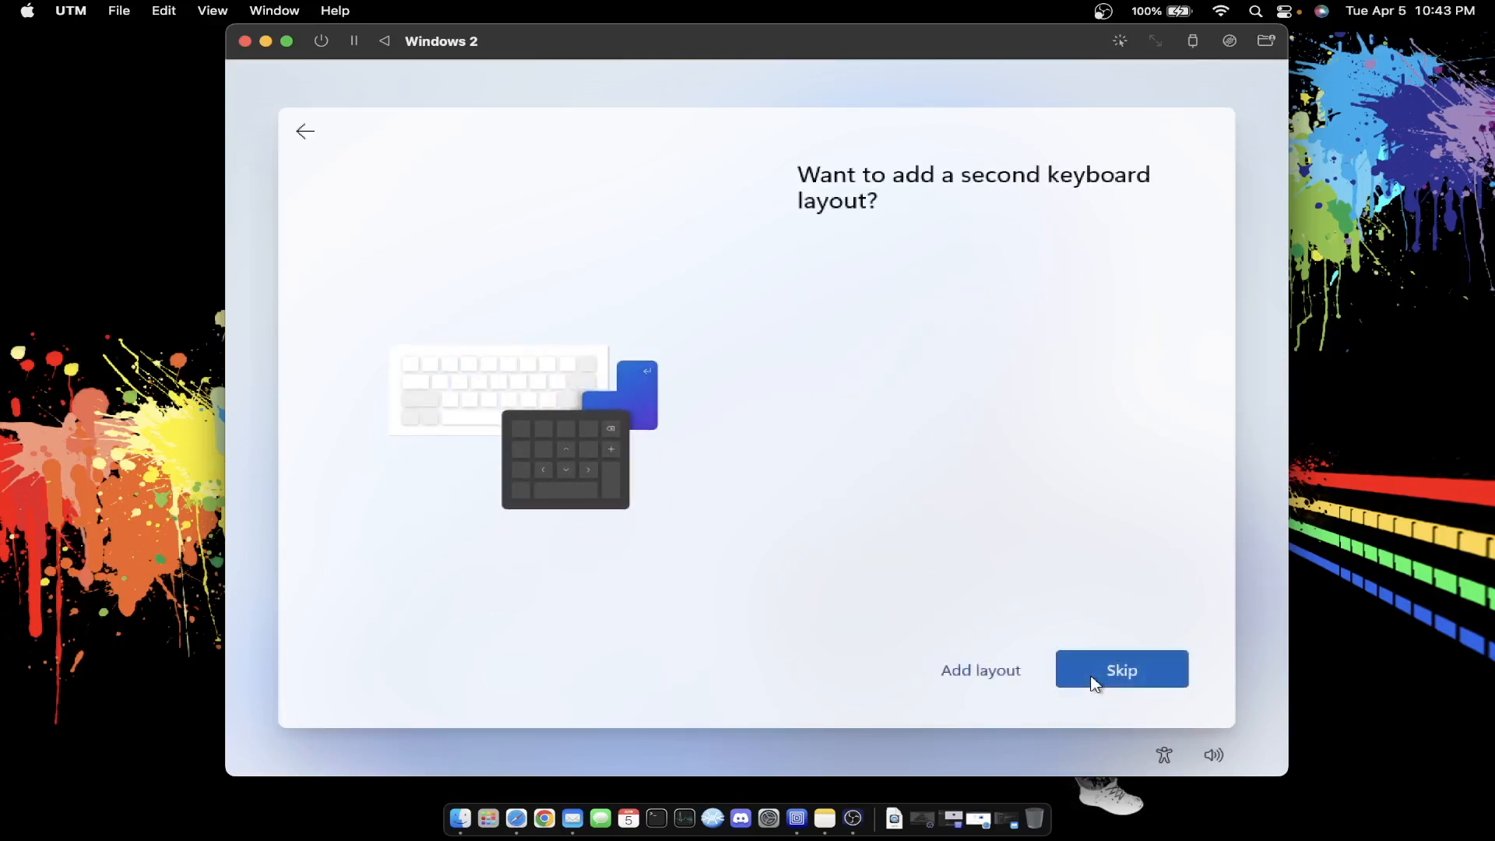
{"action": "left_click", "coordinate": [1094, 683]}
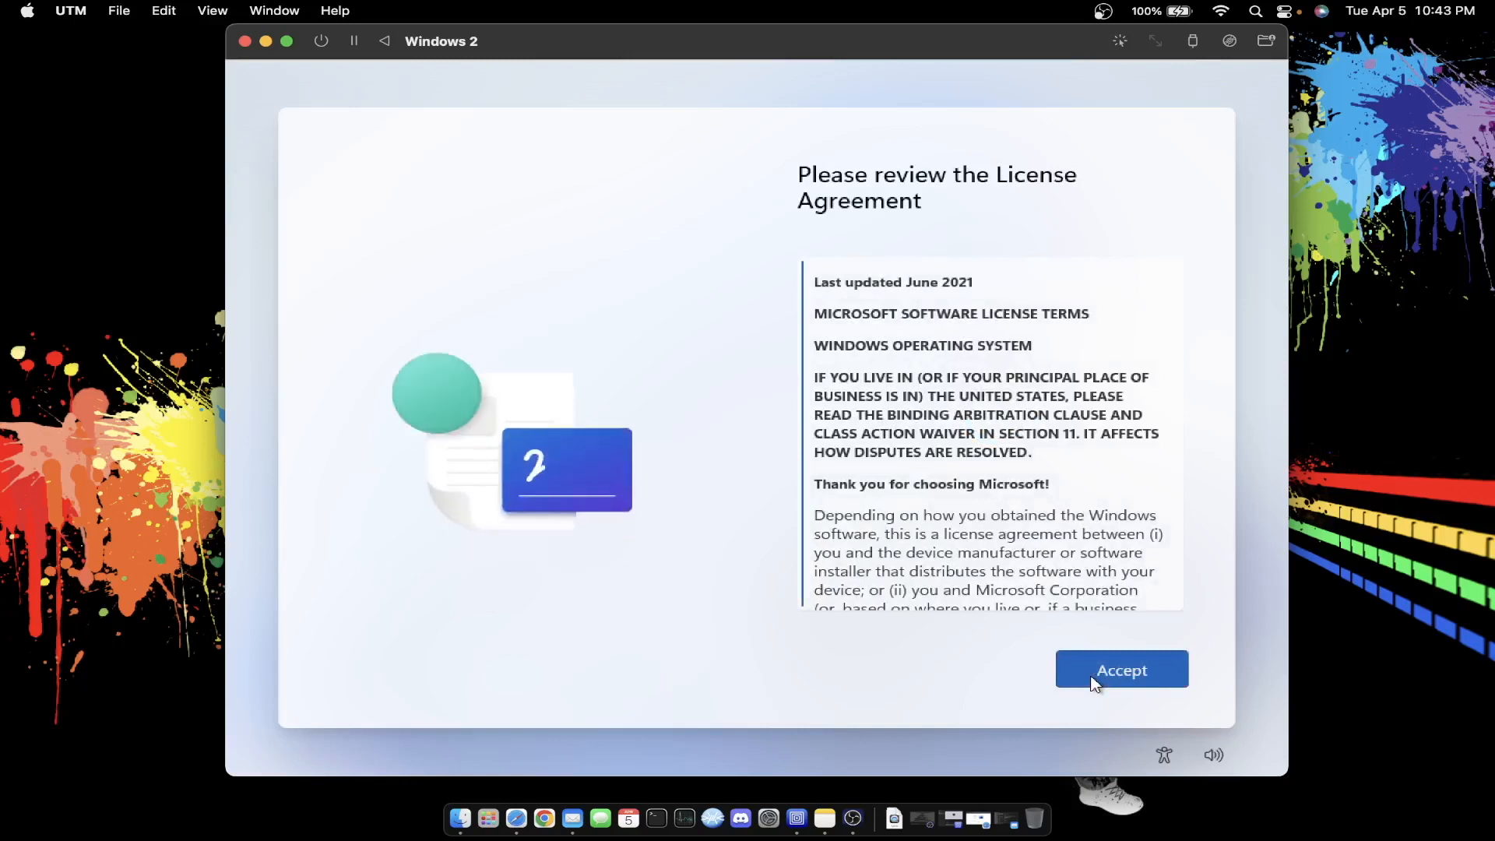
- Accept the Windows licence, skip device naming, and choose Set up for work or school
{"action": "left_click", "coordinate": [1094, 683]}
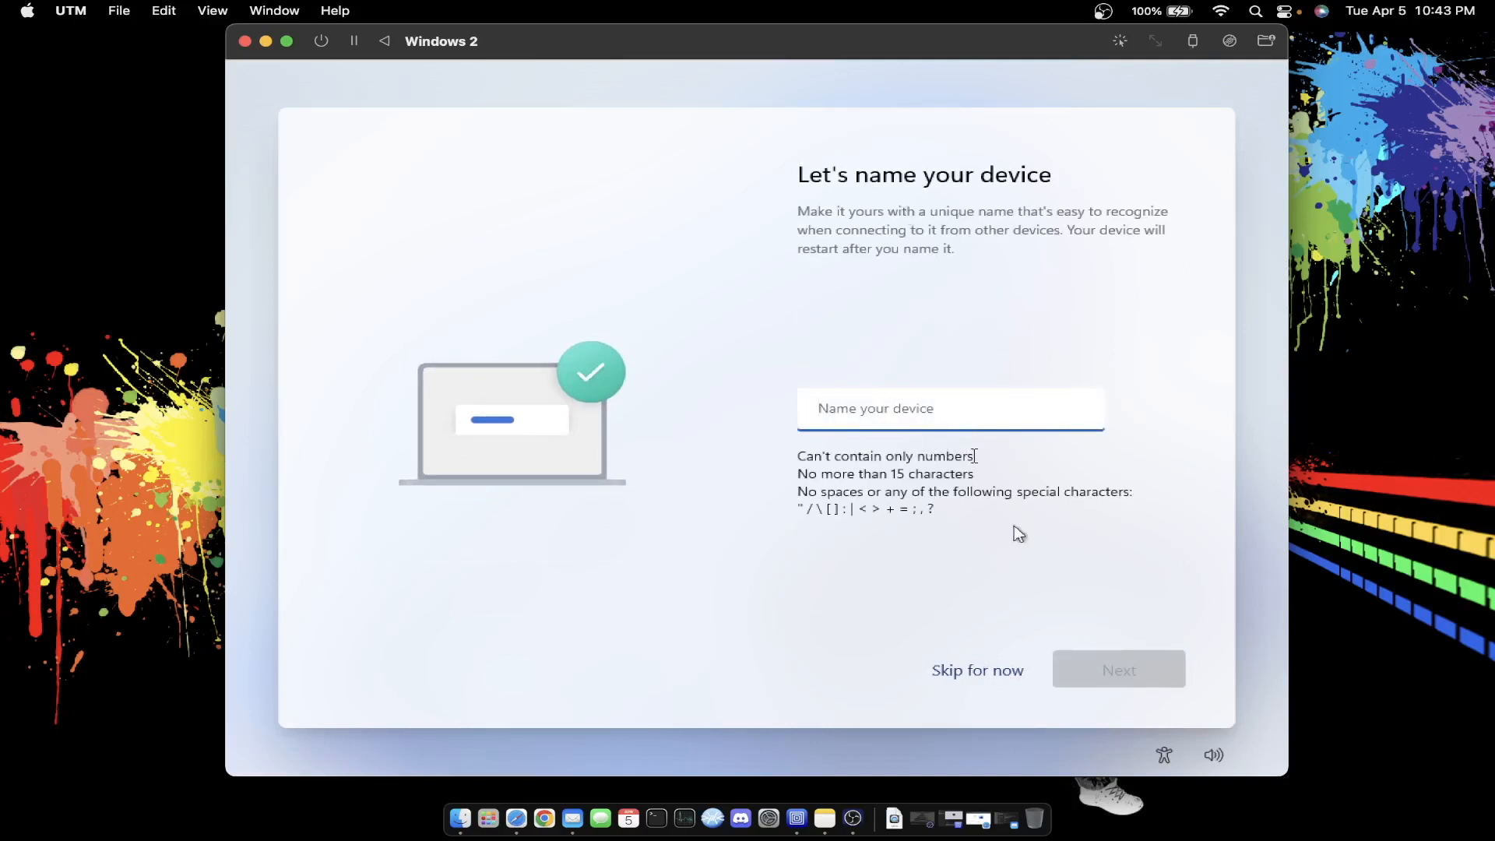
{"action": "left_click", "coordinate": [972, 670]}
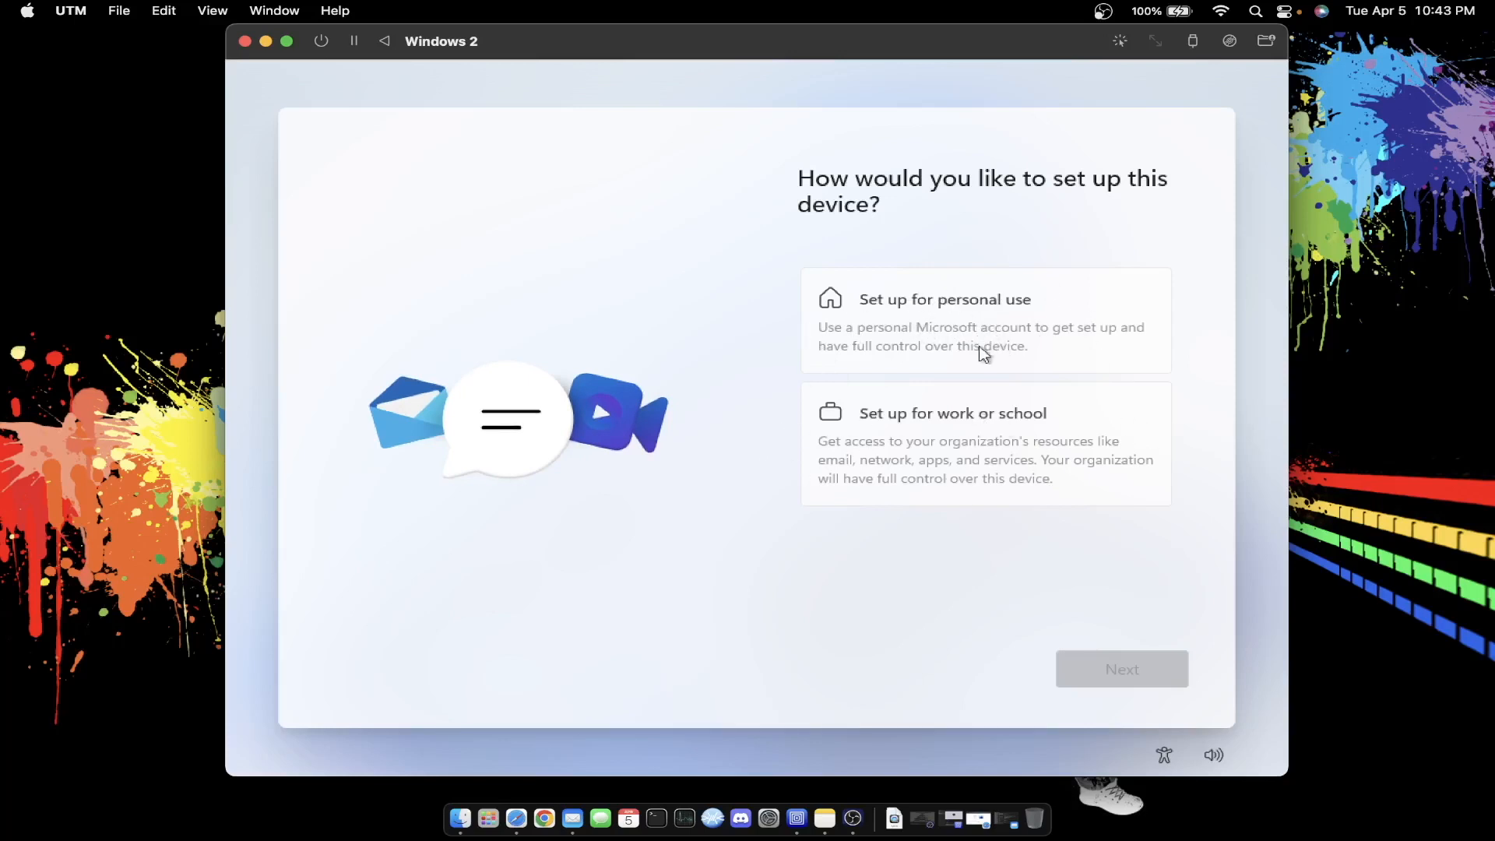
{"action": "left_click", "coordinate": [914, 451]}
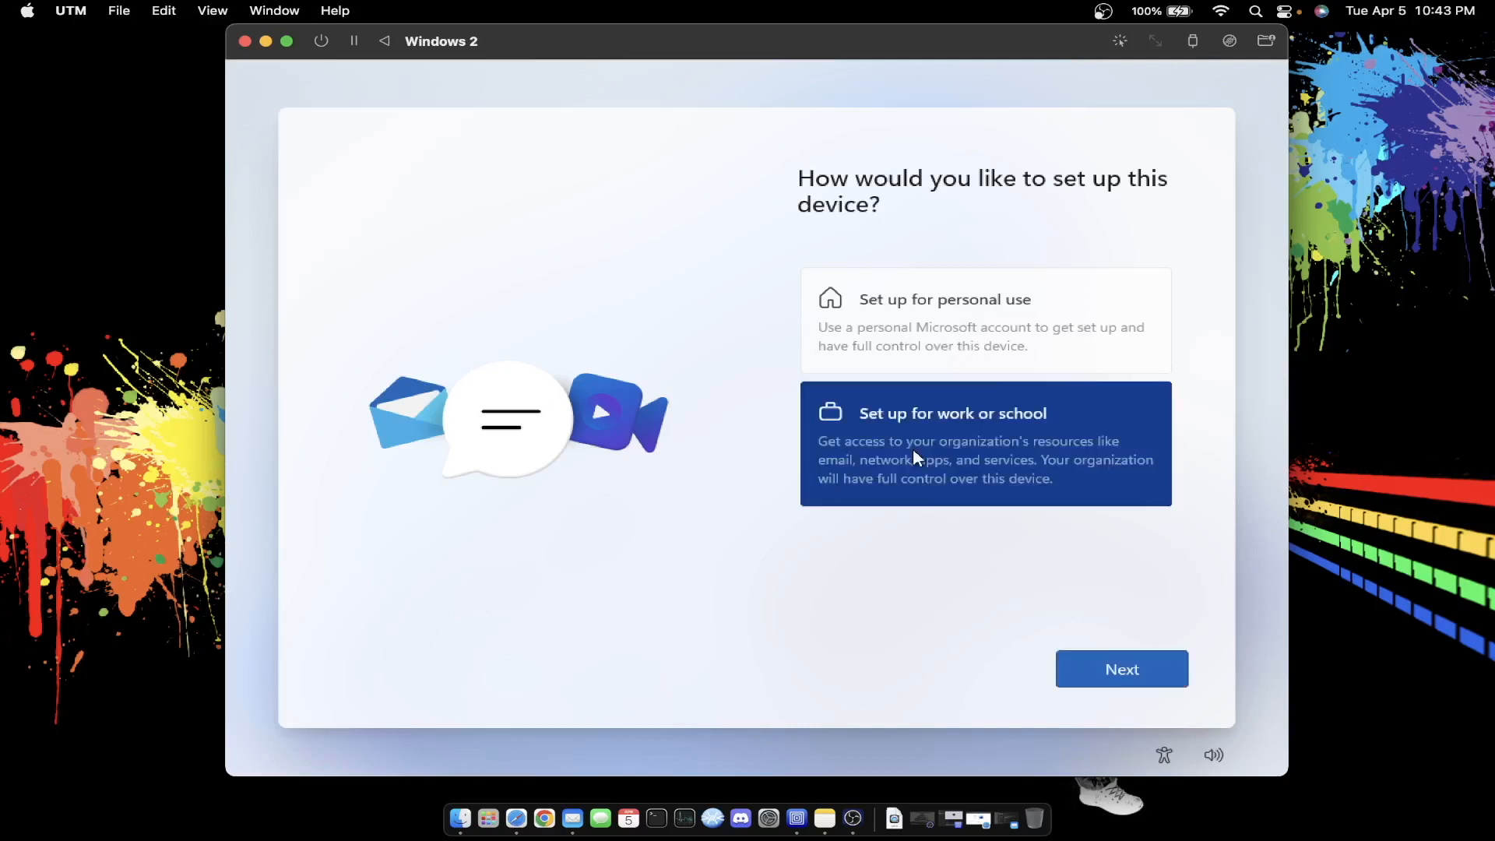
{"action": "left_click", "coordinate": [1083, 677]}
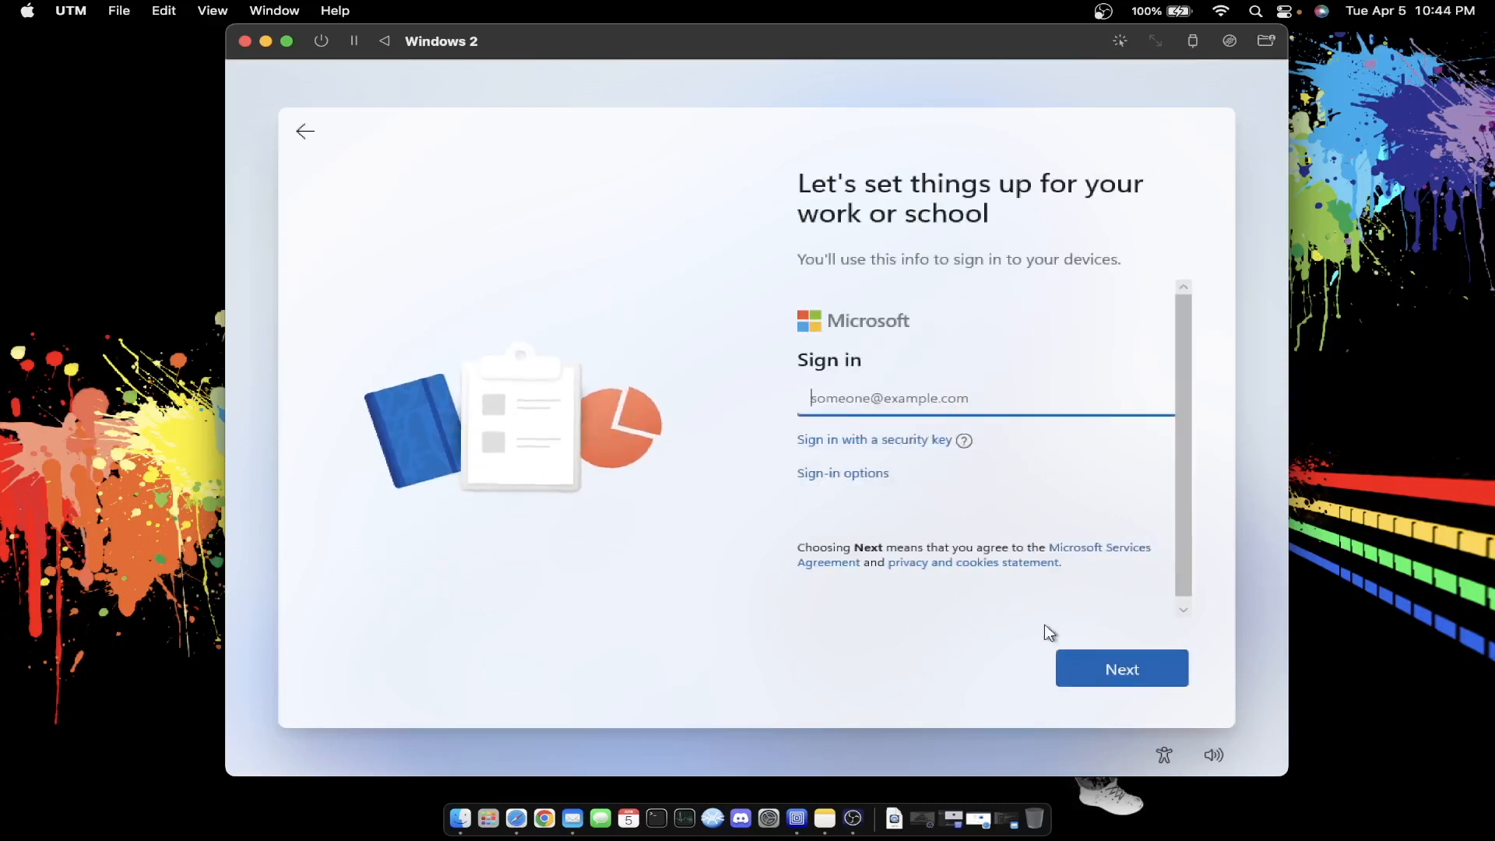
- Create a local account via Domain join, entering the account name and leaving the password blank
{"action": "left_click", "coordinate": [870, 476]}
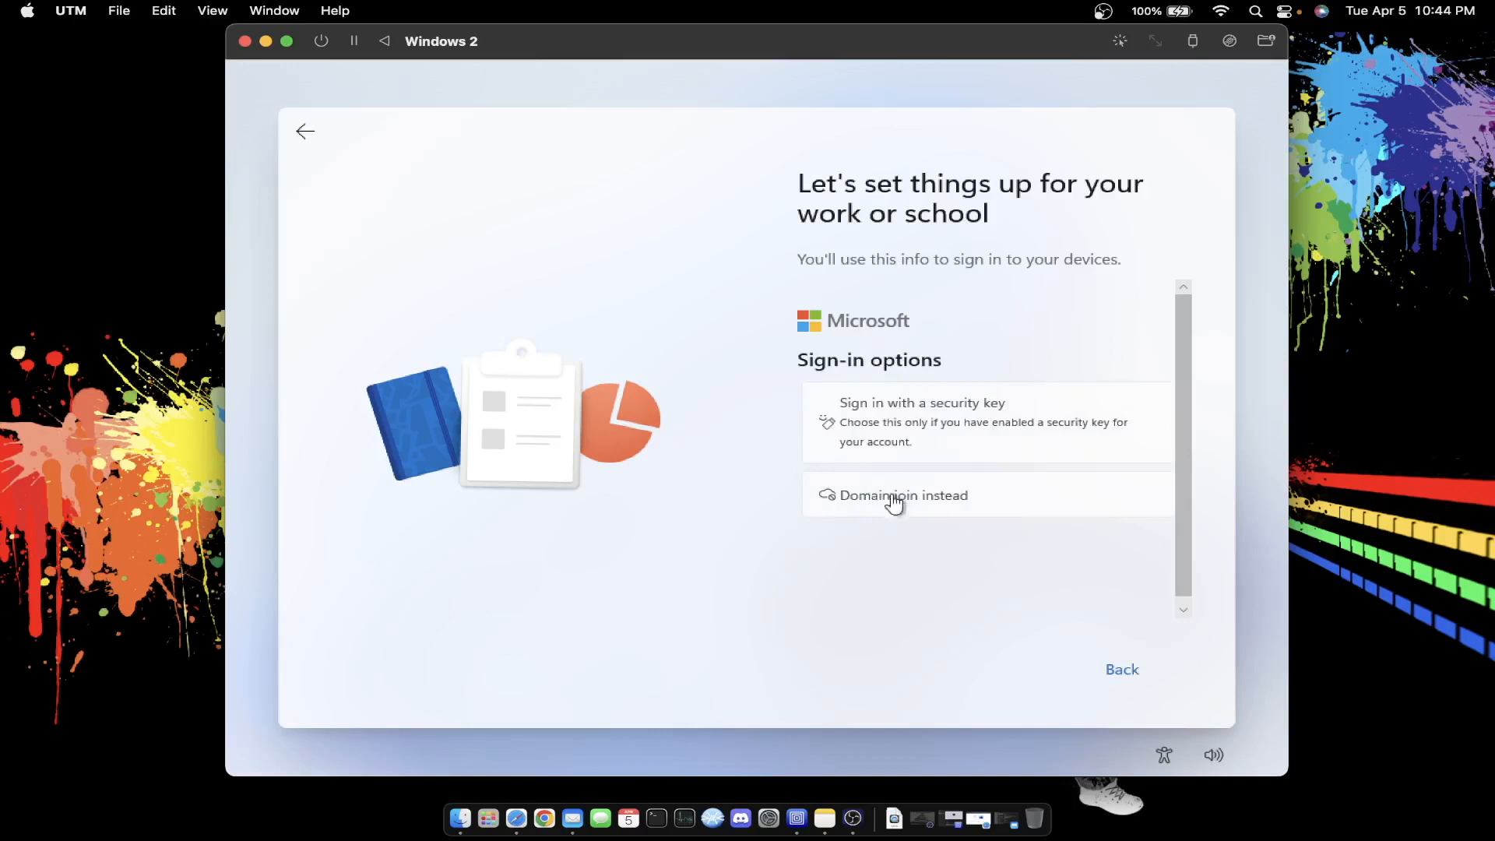
{"action": "left_click", "coordinate": [901, 498]}
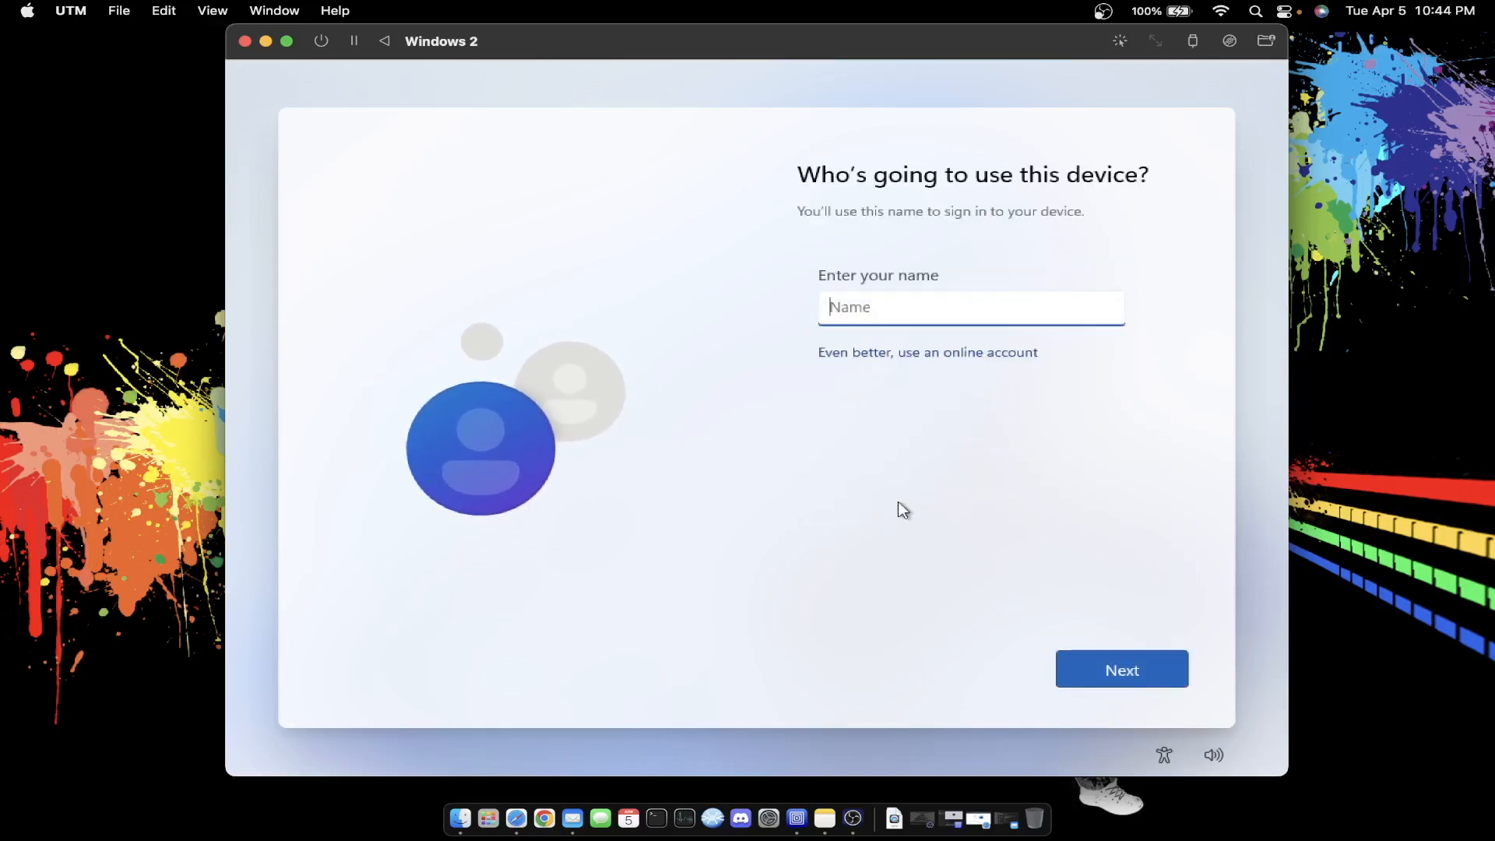
{"action": "type", "text": "Derek"}
{"action": "left_click", "coordinate": [1127, 670]}
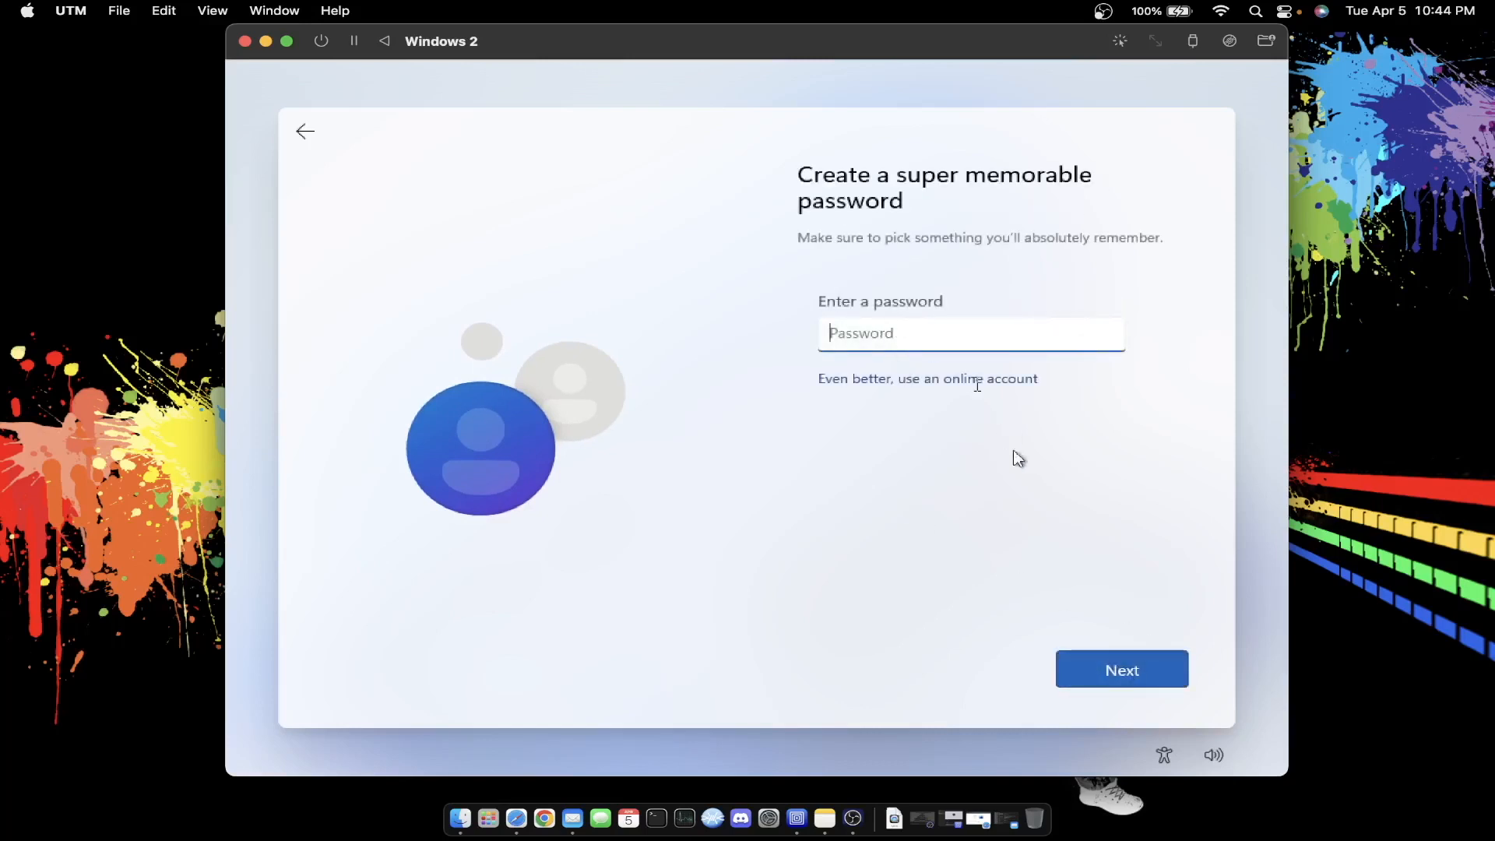
{"action": "left_click", "coordinate": [1123, 685]}
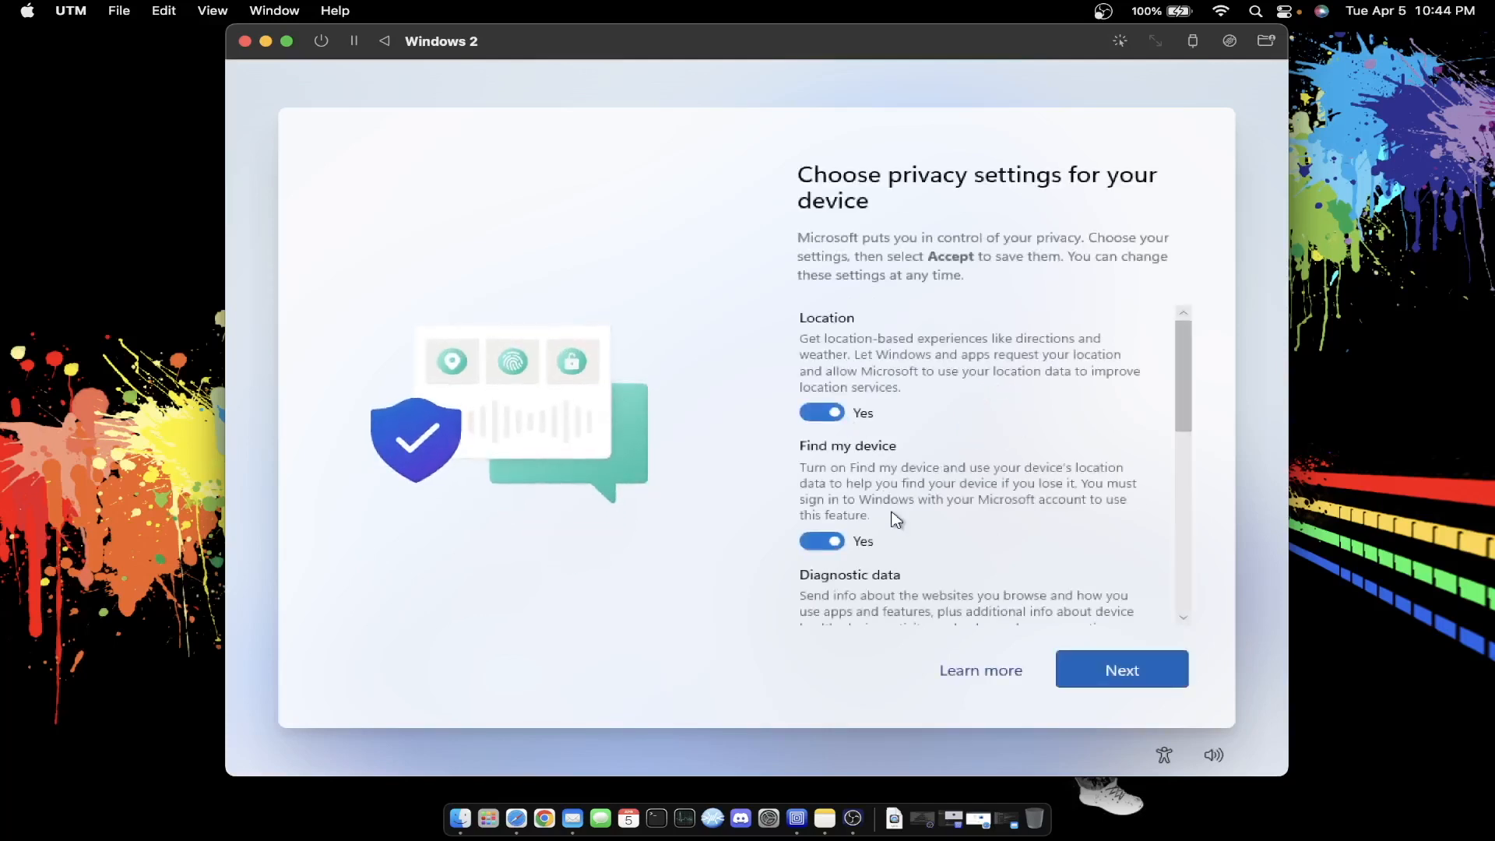
- Turn off Advertising ID and Tailored experiences, then accept the privacy settings
{"action": "scroll", "coordinate": [894, 519], "scroll_direction": "down", "scroll_amount": 5}
{"action": "scroll", "coordinate": [896, 520], "scroll_direction": "up", "scroll_amount": 5}
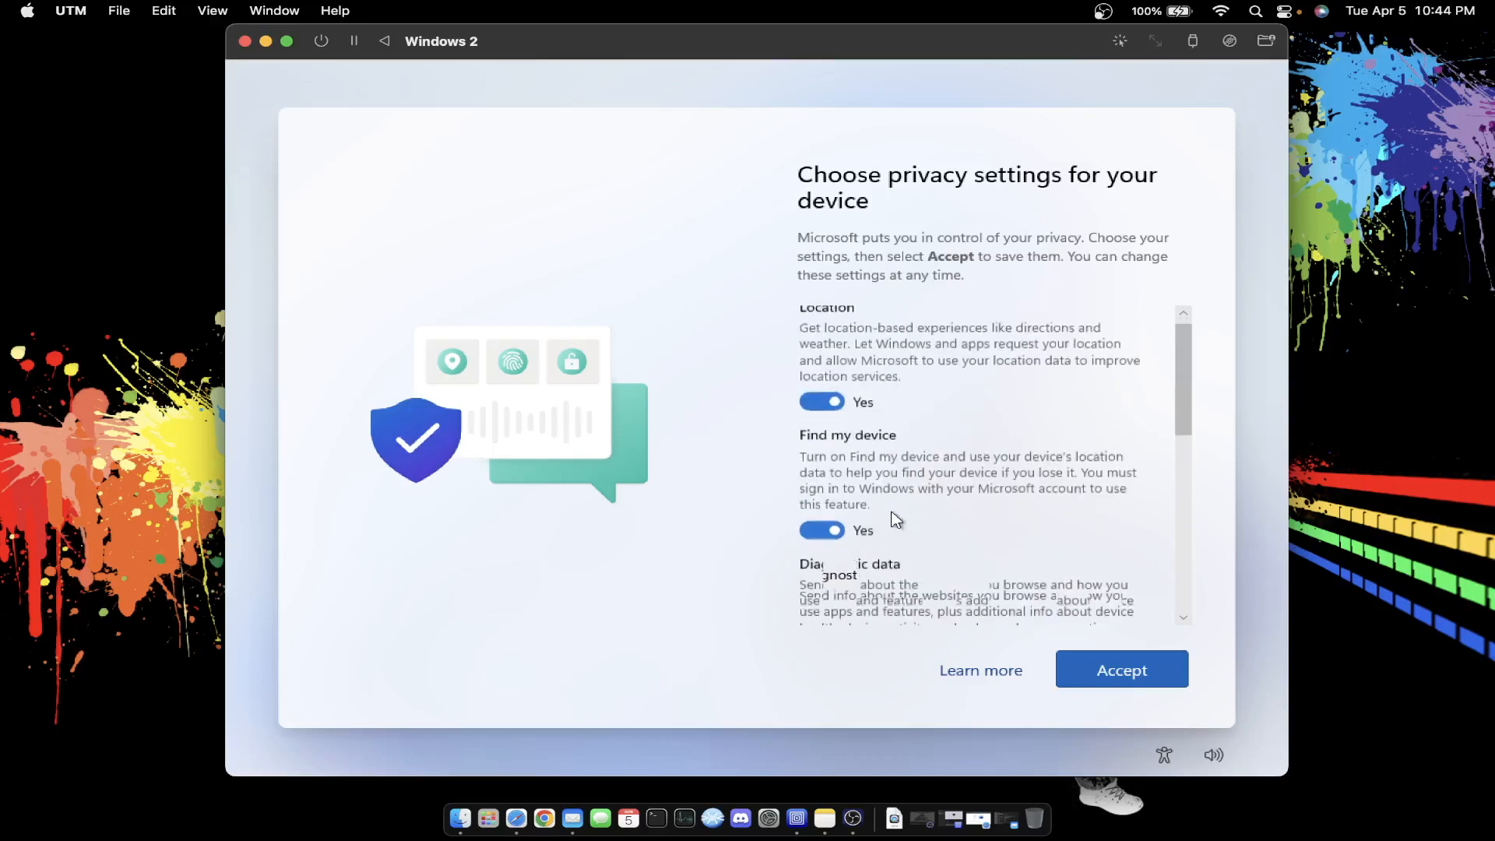
{"action": "scroll", "coordinate": [896, 520], "scroll_direction": "down", "scroll_amount": 5}
{"action": "scroll", "coordinate": [895, 520], "scroll_direction": "up", "scroll_amount": 2}
{"action": "scroll", "coordinate": [896, 520], "scroll_direction": "up", "scroll_amount": 3}
{"action": "scroll", "coordinate": [896, 520], "scroll_direction": "down", "scroll_amount": 5}
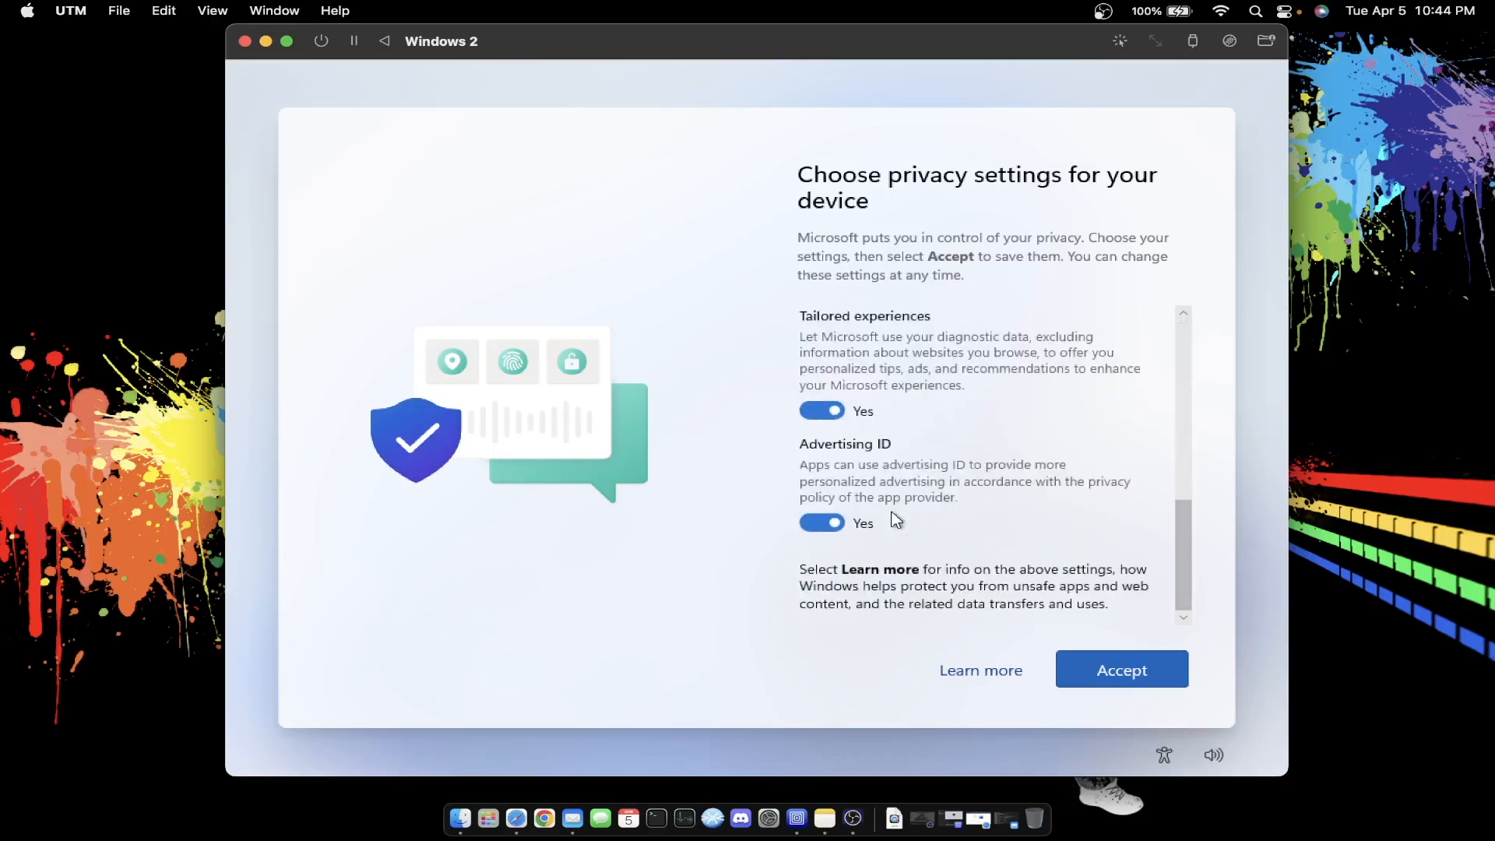
{"action": "left_click", "coordinate": [823, 522]}
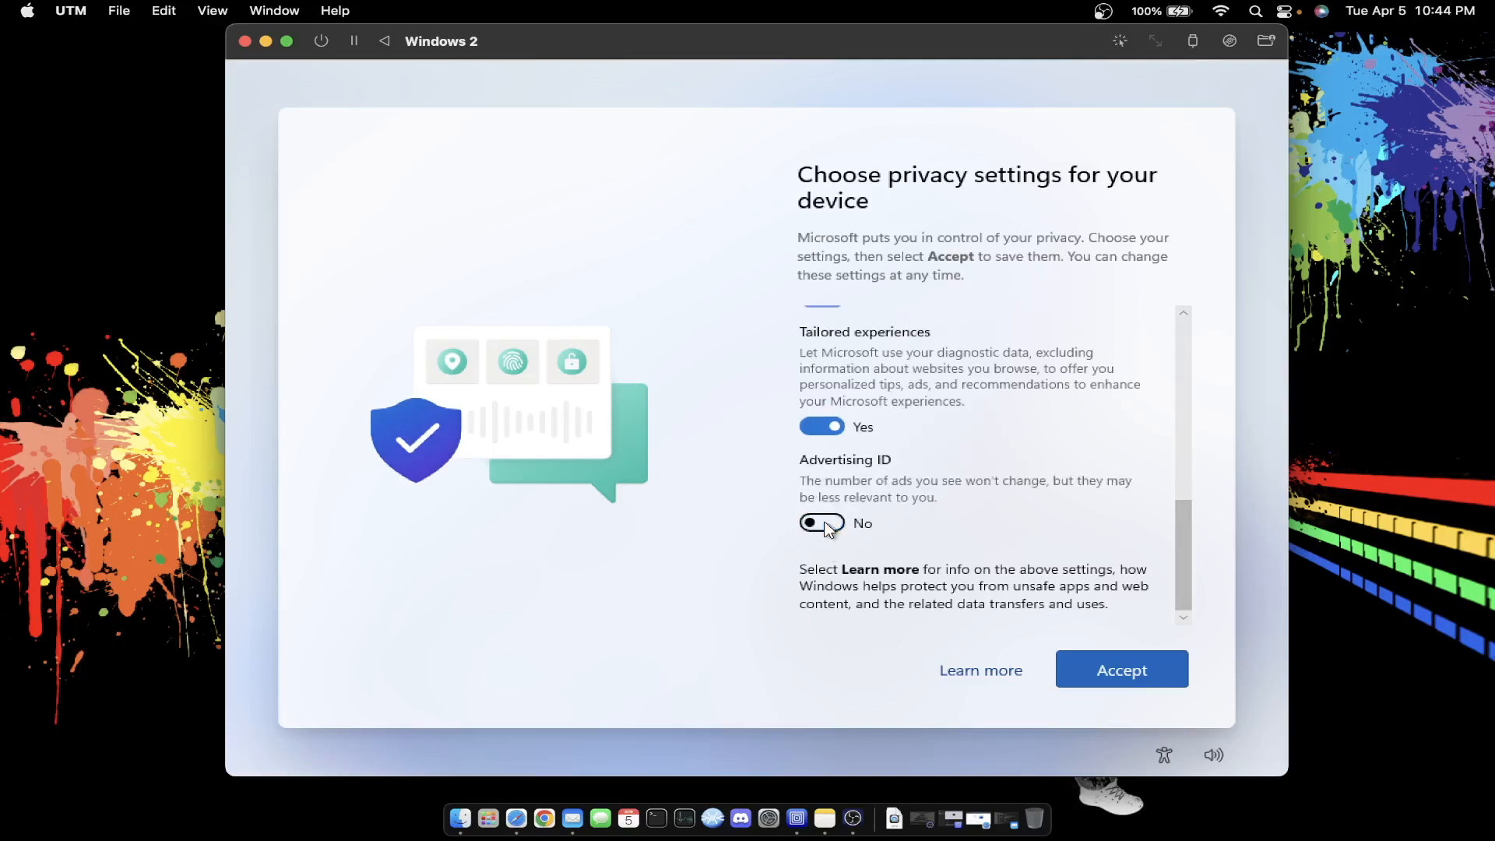
{"action": "left_click", "coordinate": [827, 427]}
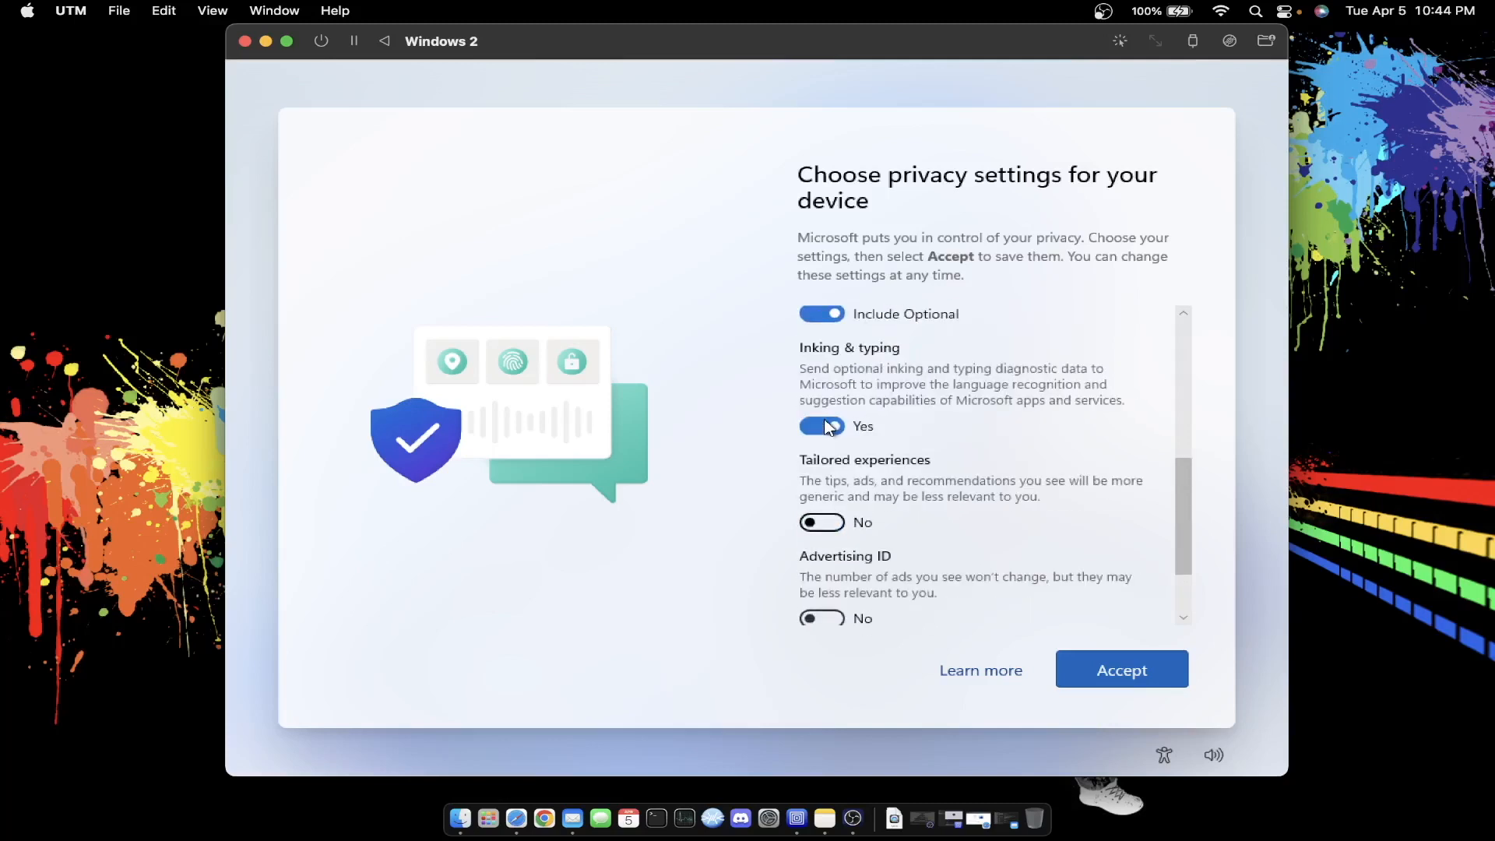
{"action": "scroll", "coordinate": [827, 426], "scroll_direction": "down", "scroll_amount": 3}
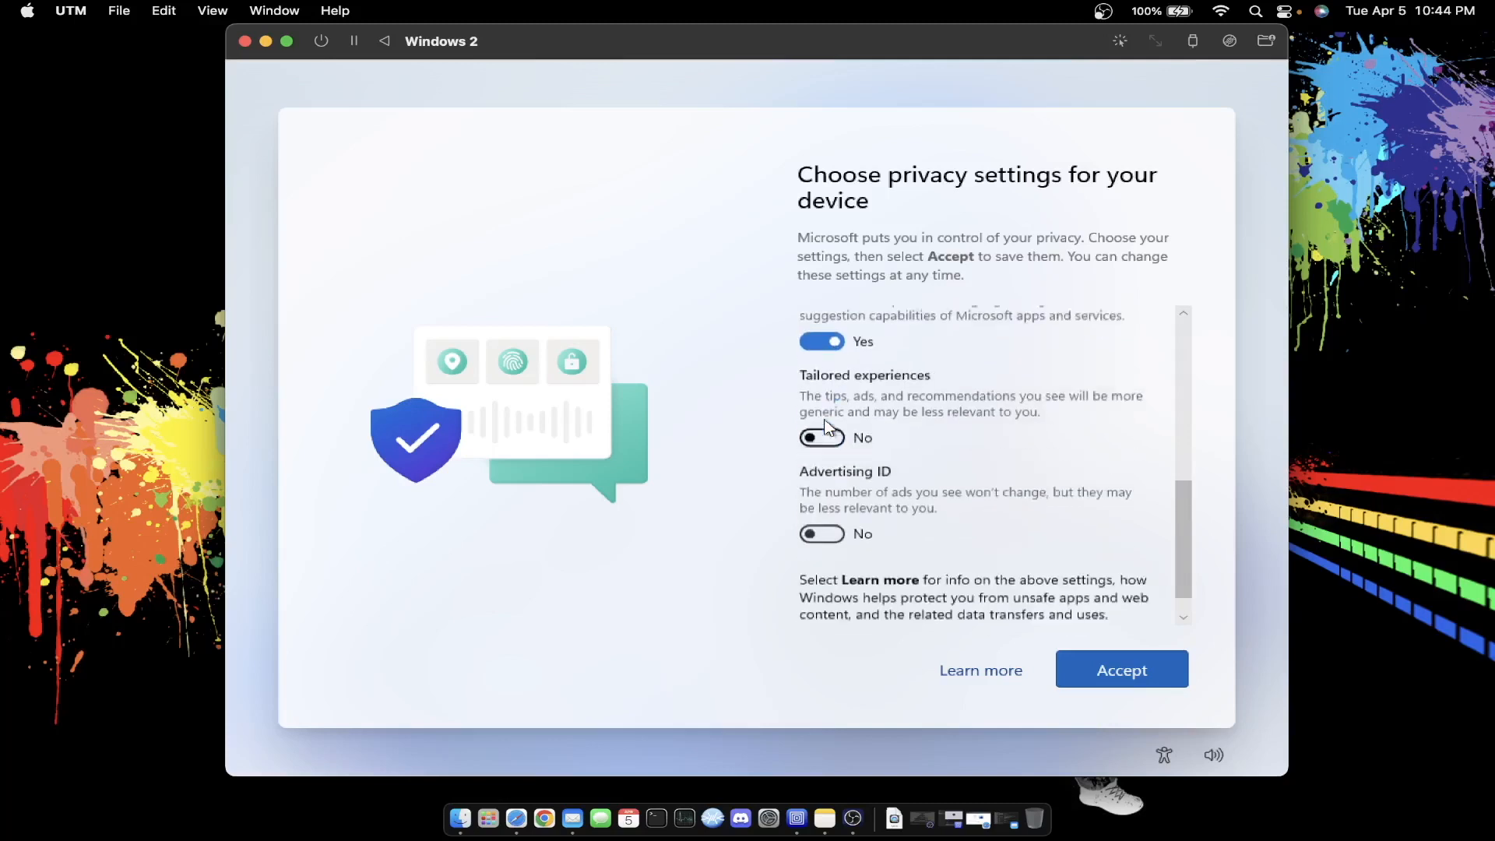
{"action": "left_click", "coordinate": [1129, 670]}
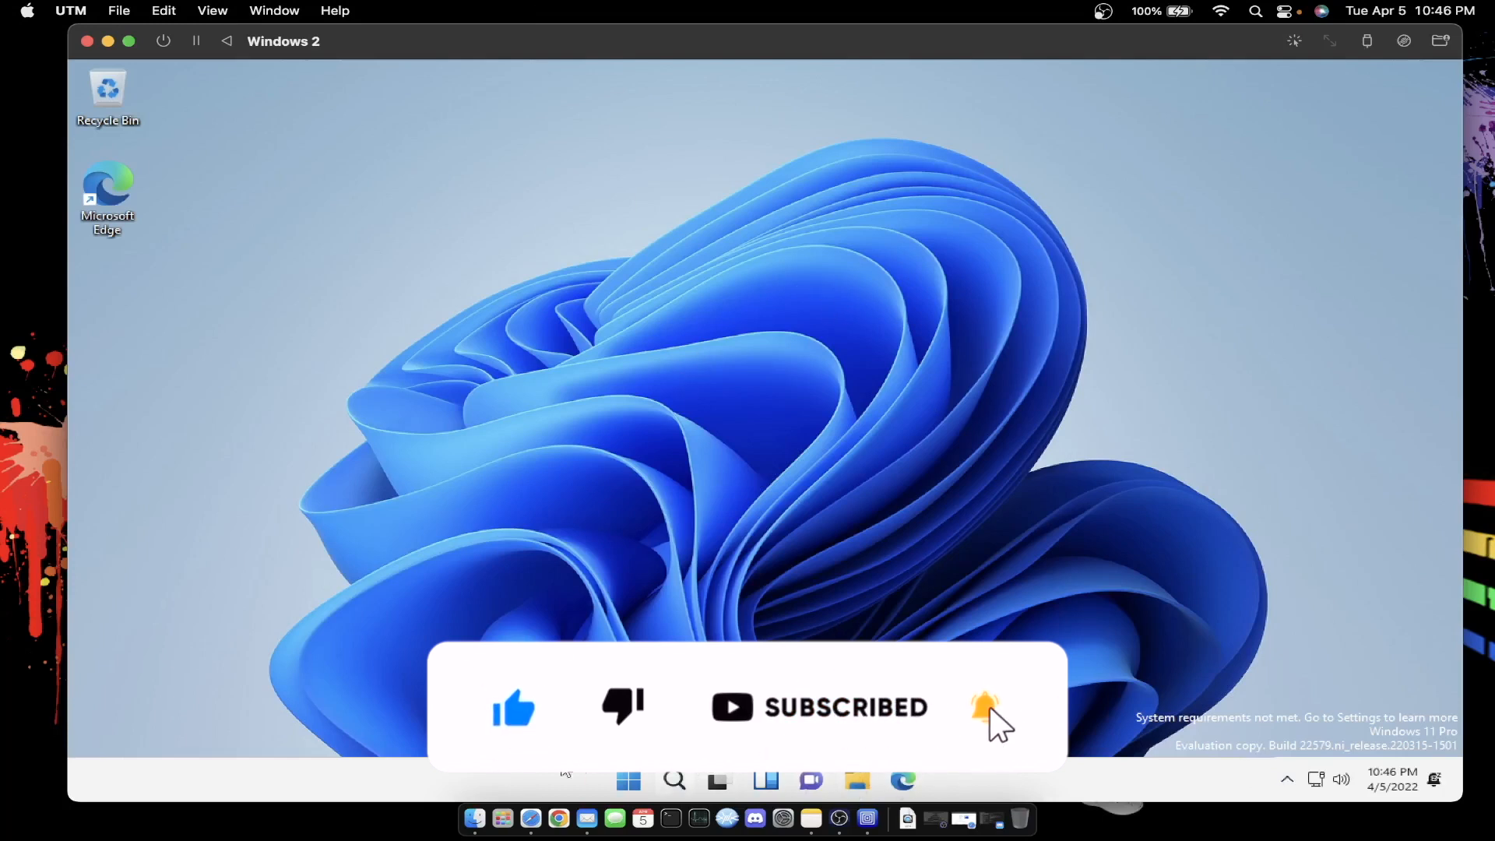
- Launch Edge from the taskbar and choose Start without your data, then confirm to browse
{"action": "left_click", "coordinate": [629, 779]}
{"action": "left_click", "coordinate": [629, 780]}
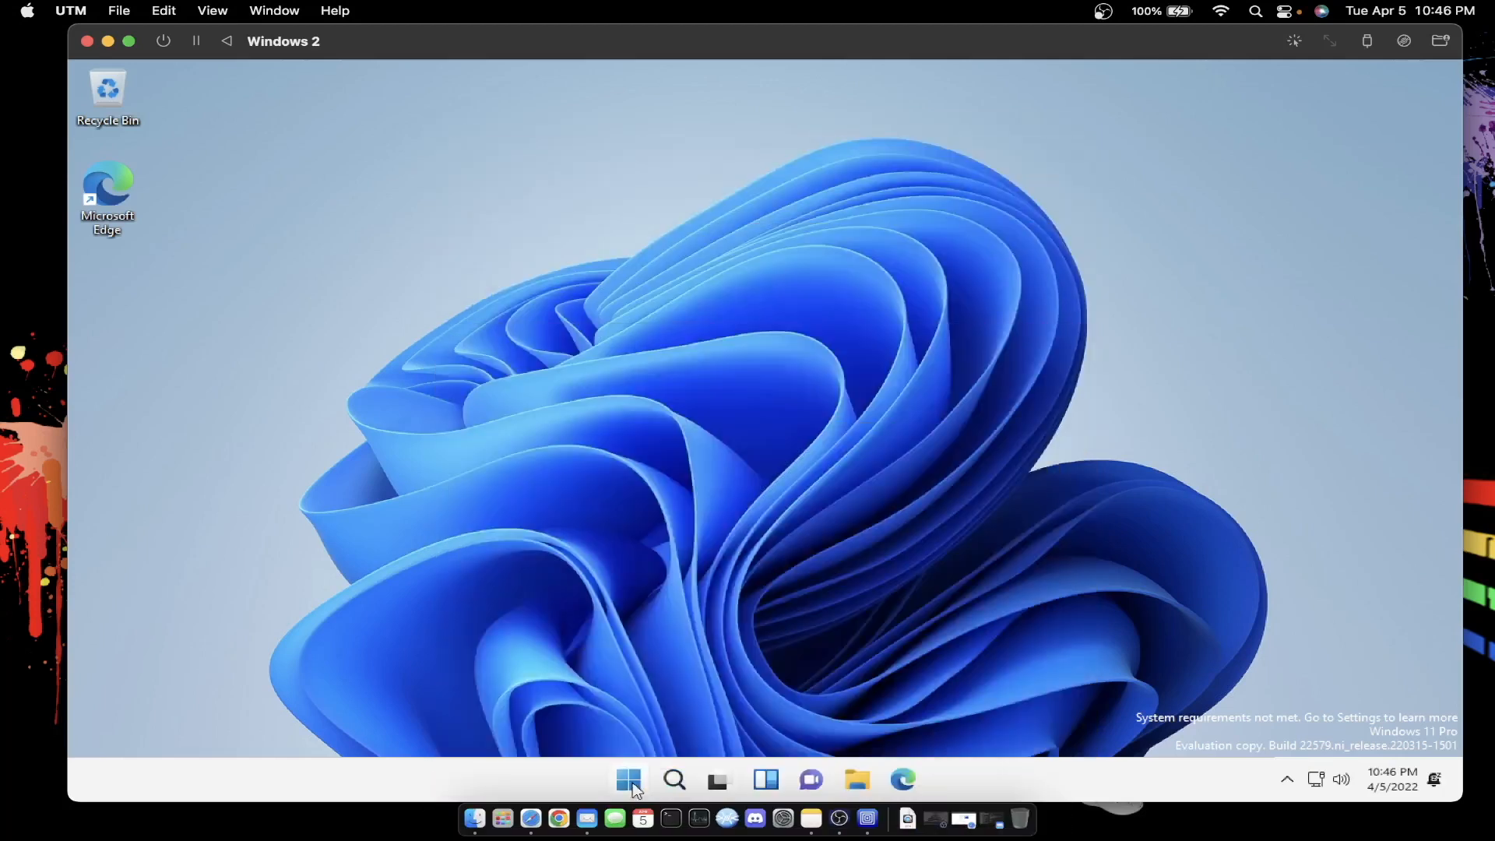
{"action": "left_click", "coordinate": [629, 779]}
{"action": "left_click", "coordinate": [629, 780]}
{"action": "left_click", "coordinate": [902, 781]}
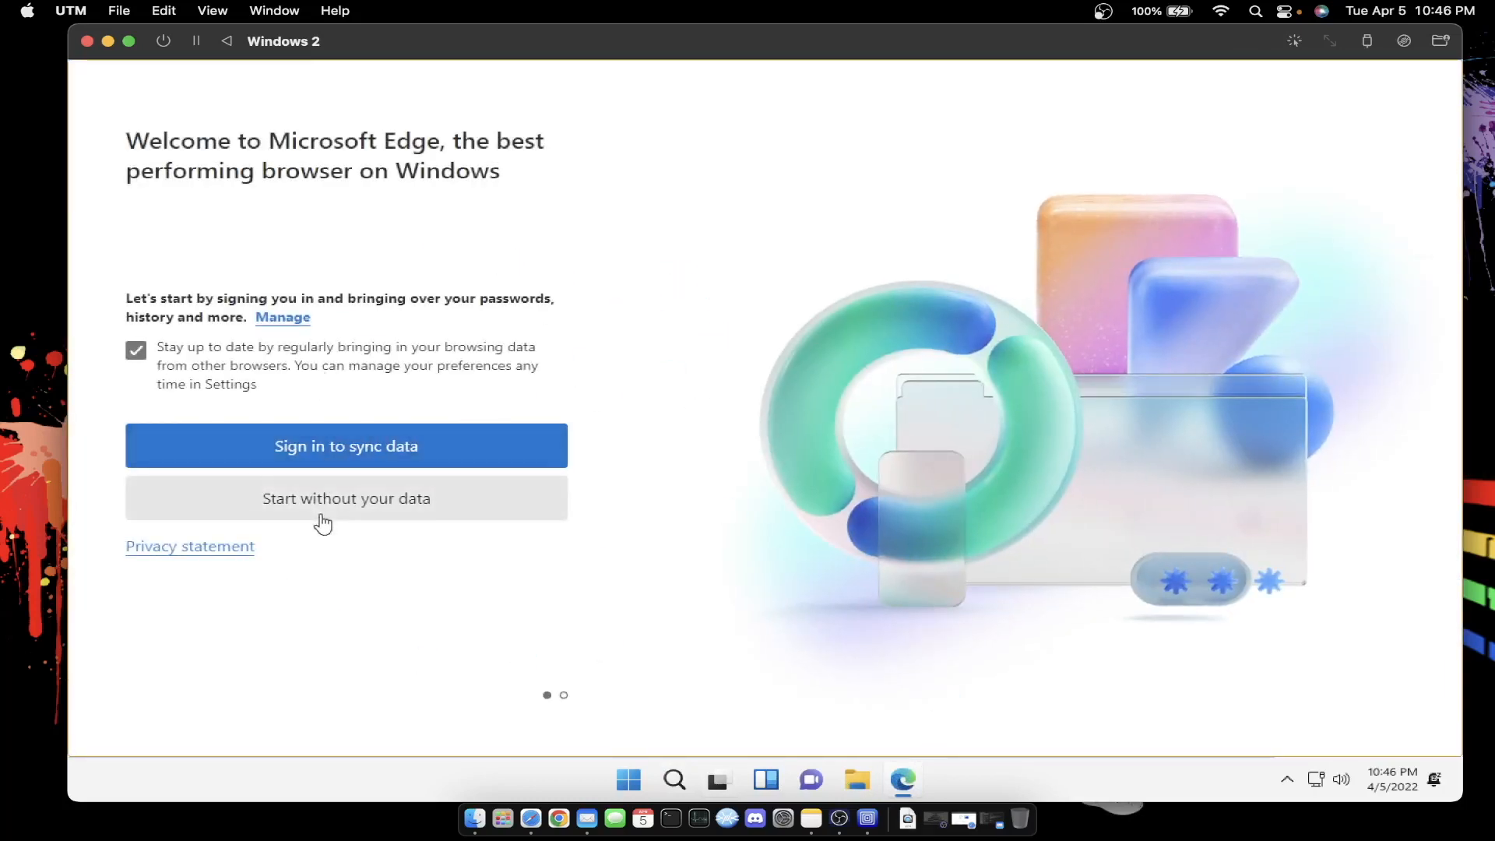
{"action": "left_click", "coordinate": [347, 510]}
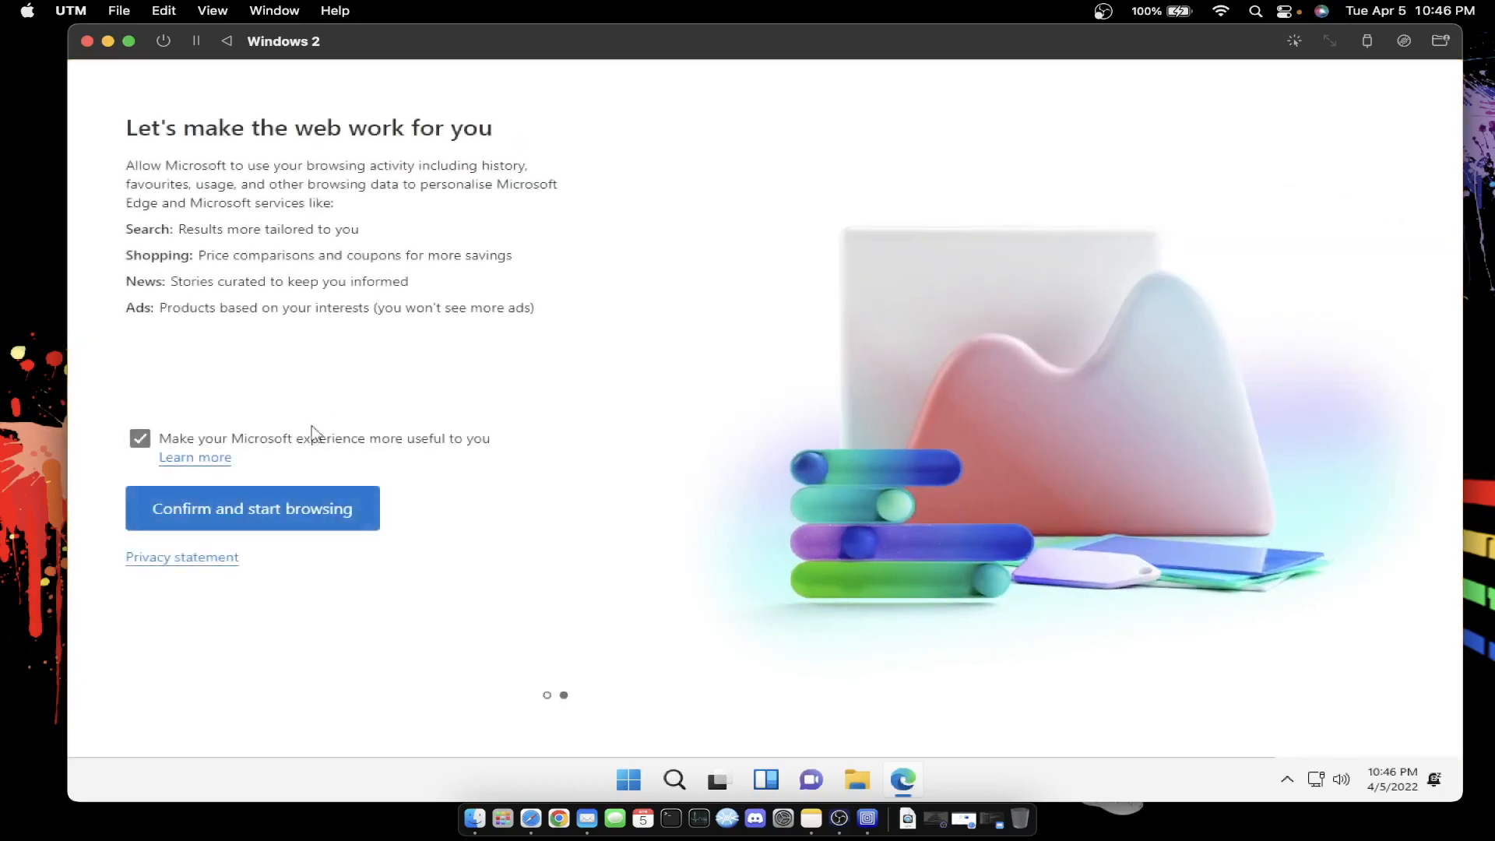
{"action": "left_click", "coordinate": [280, 512]}
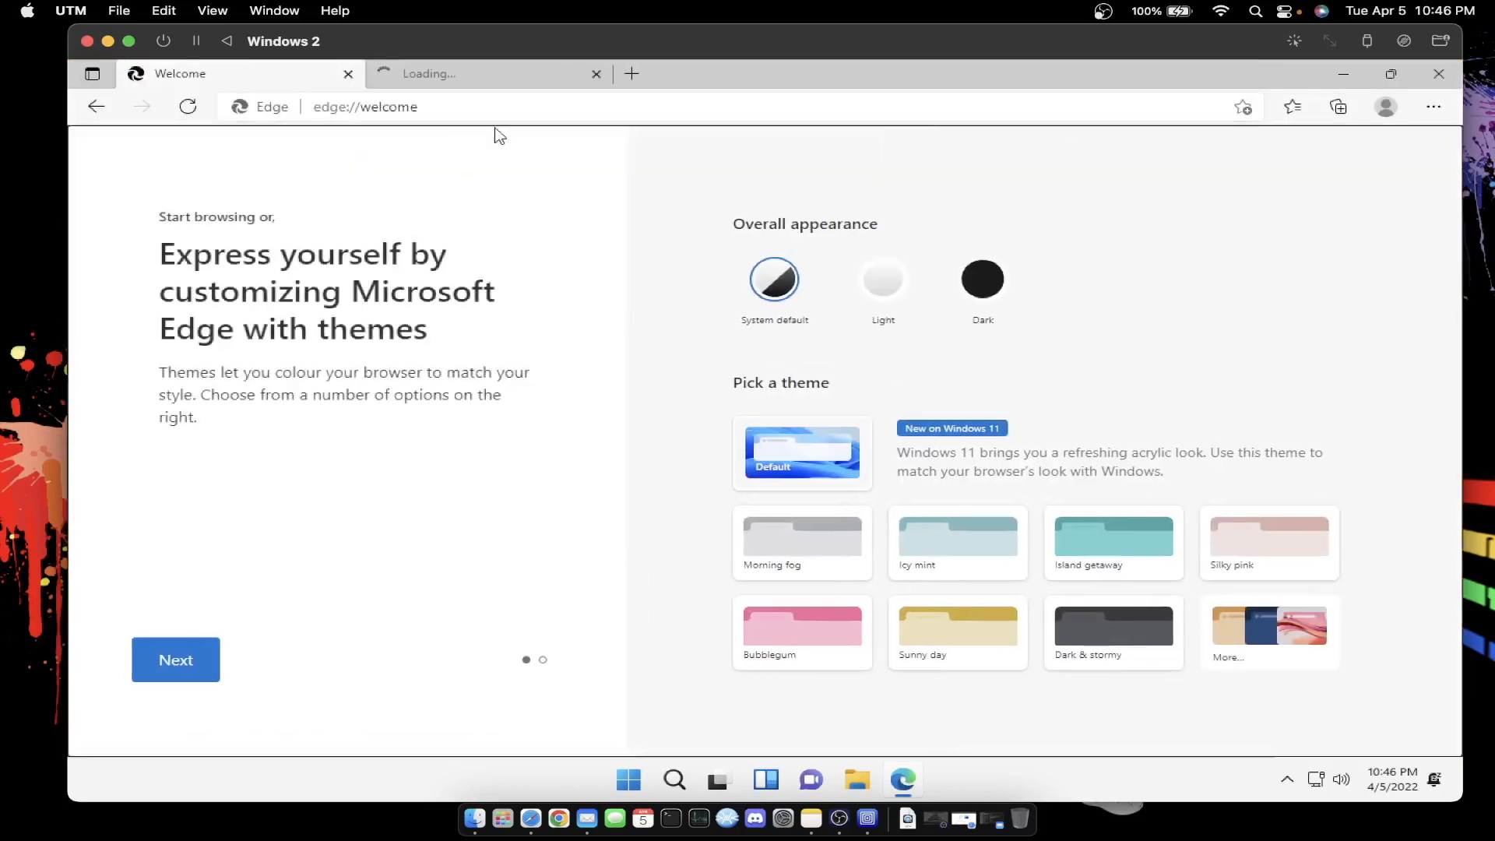
- Pick the Dark overall appearance, then search 'chrome' from the address bar and scan the Bing results
{"action": "left_click", "coordinate": [491, 104]}
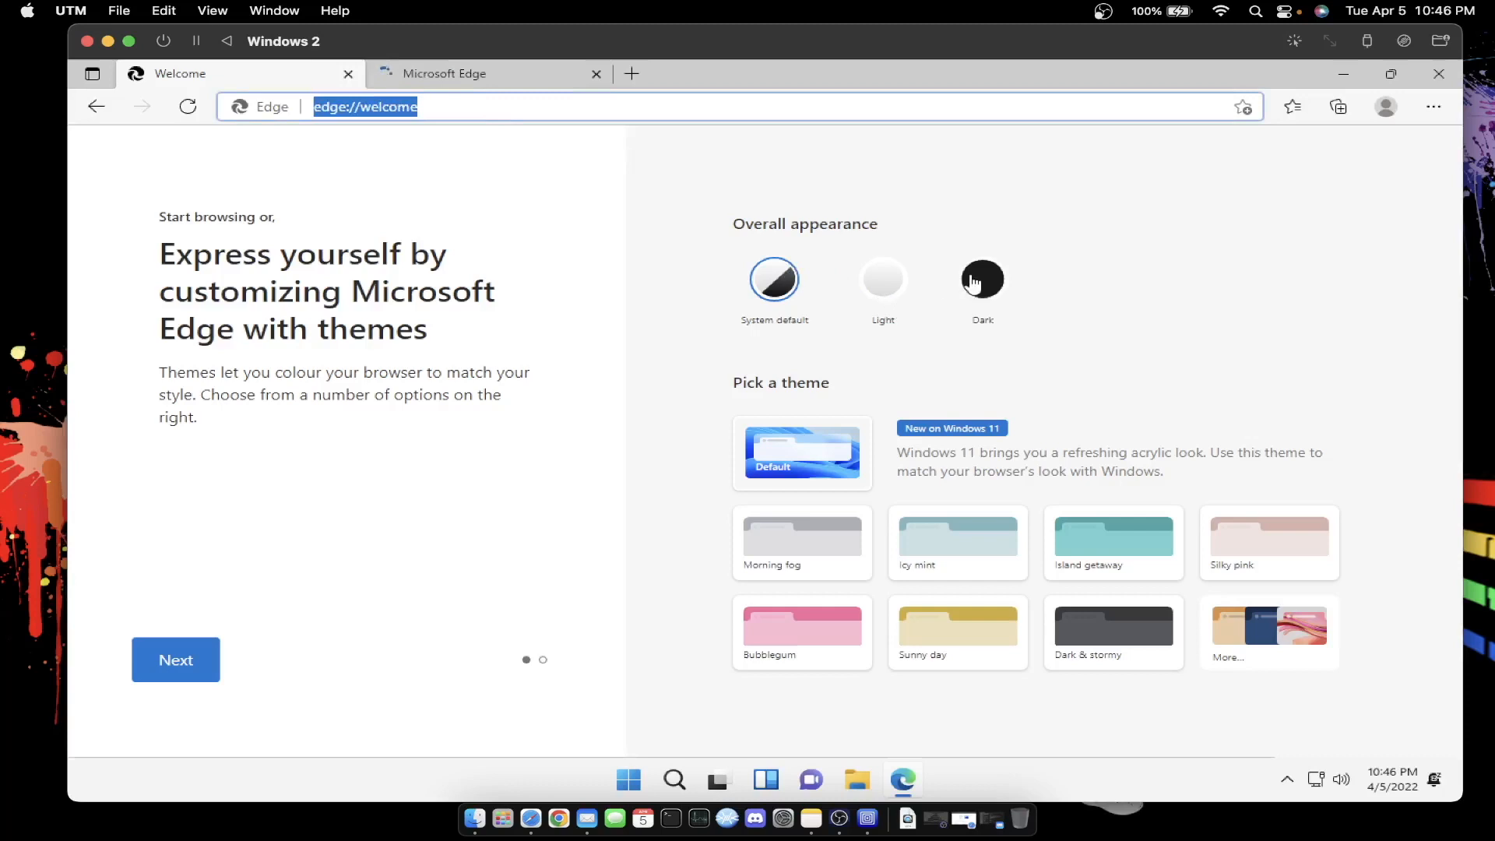
{"action": "left_click", "coordinate": [983, 279]}
{"action": "left_click", "coordinate": [453, 109]}
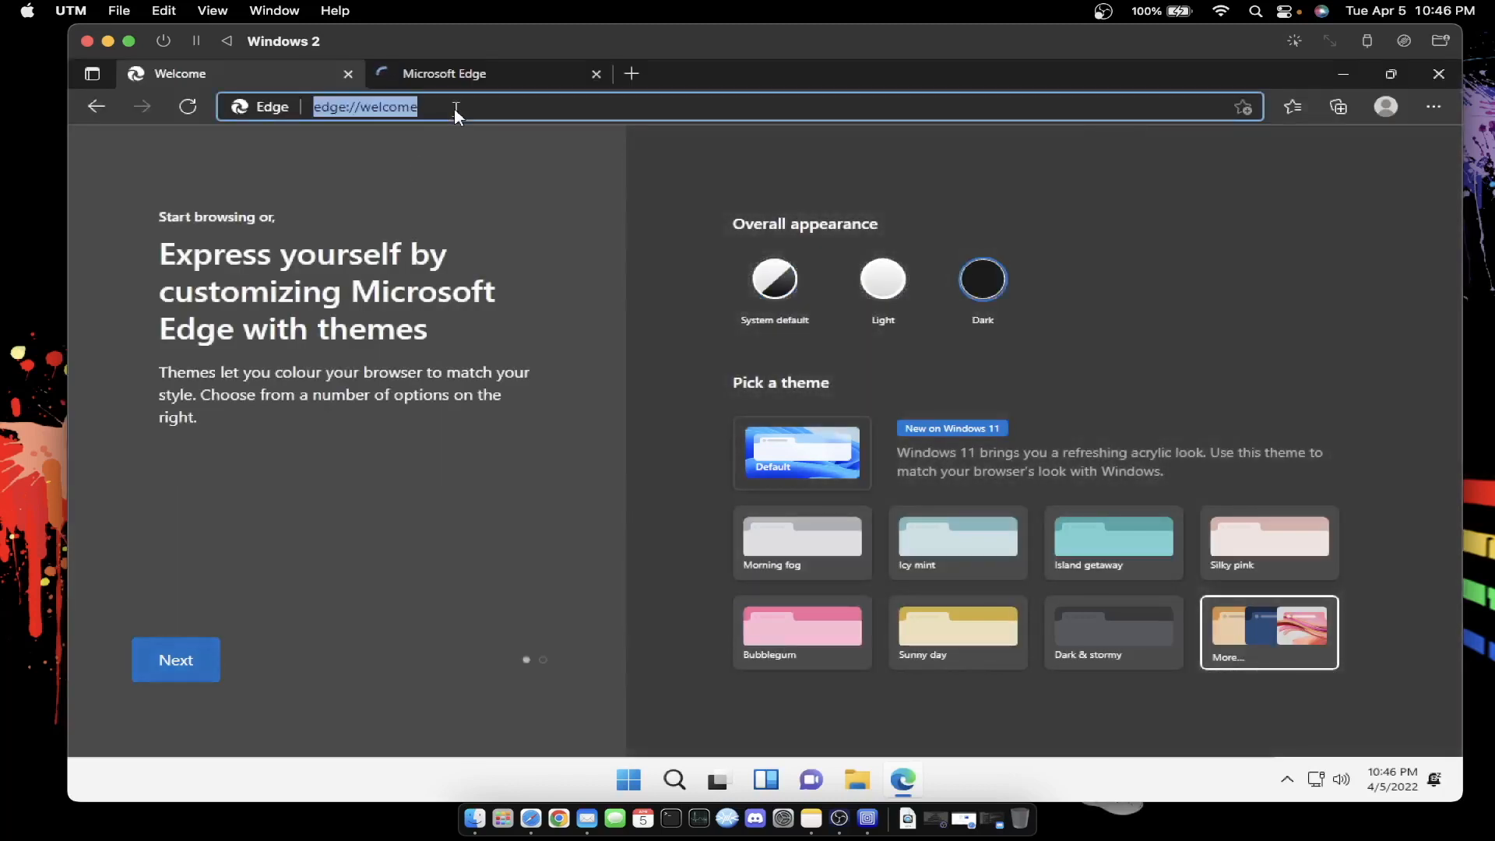
{"action": "type", "text": "chrome"}
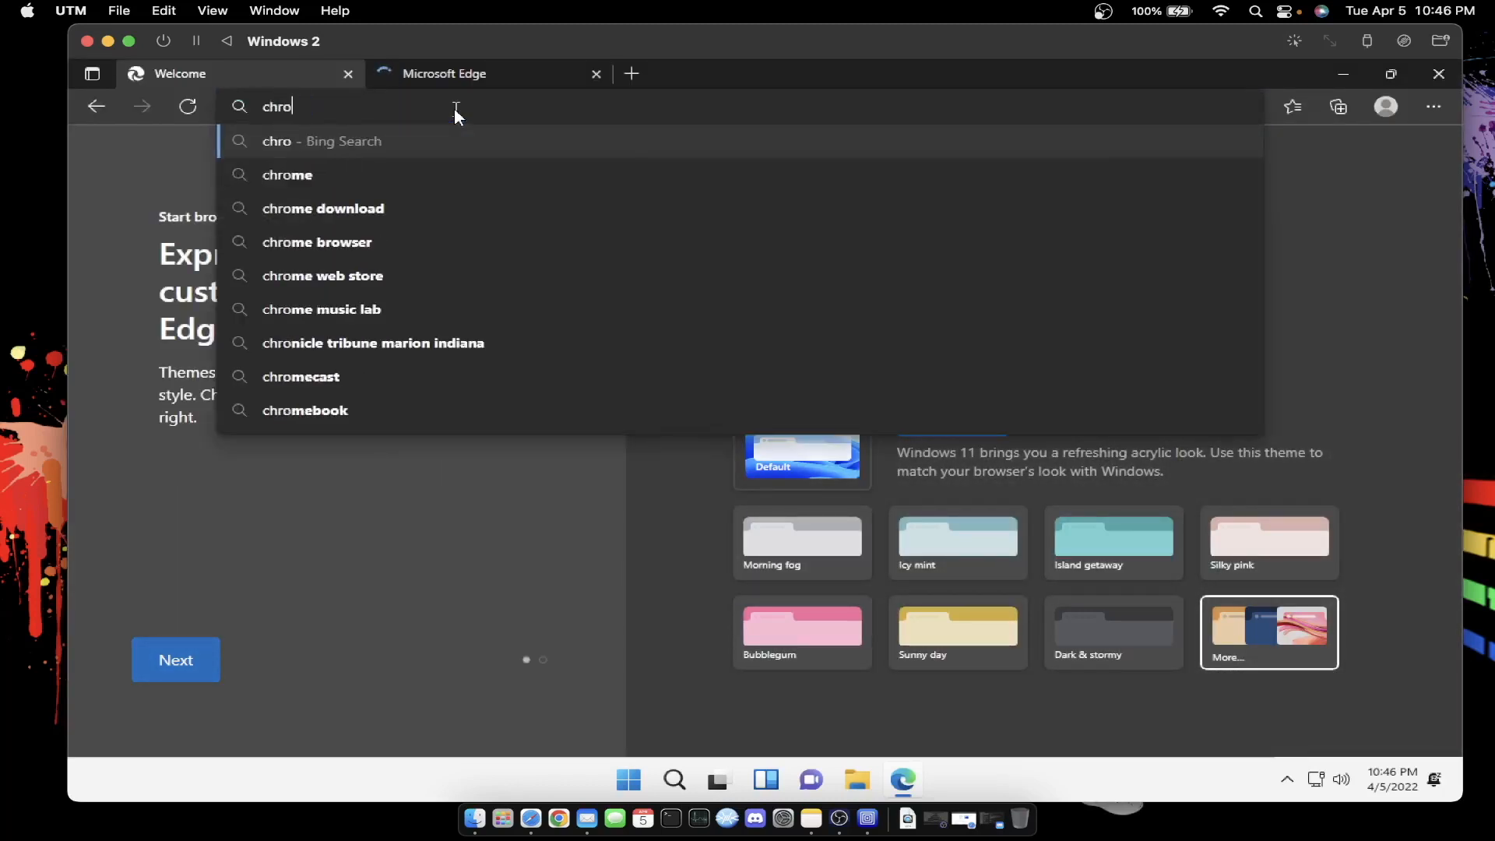
{"action": "key", "text": "Return"}
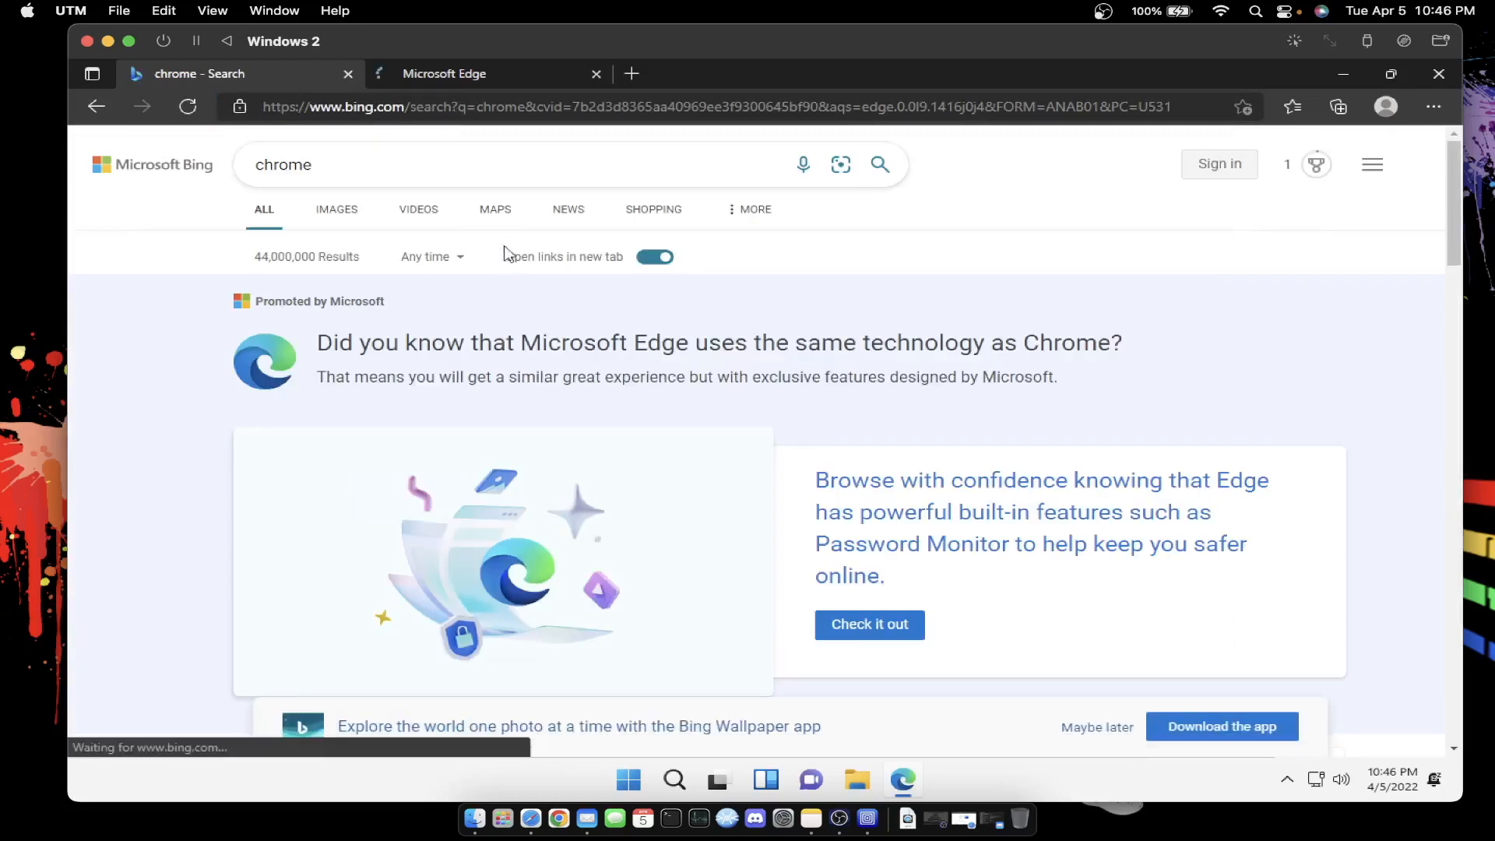
{"action": "scroll", "coordinate": [522, 222], "scroll_direction": "down", "scroll_amount": 15}
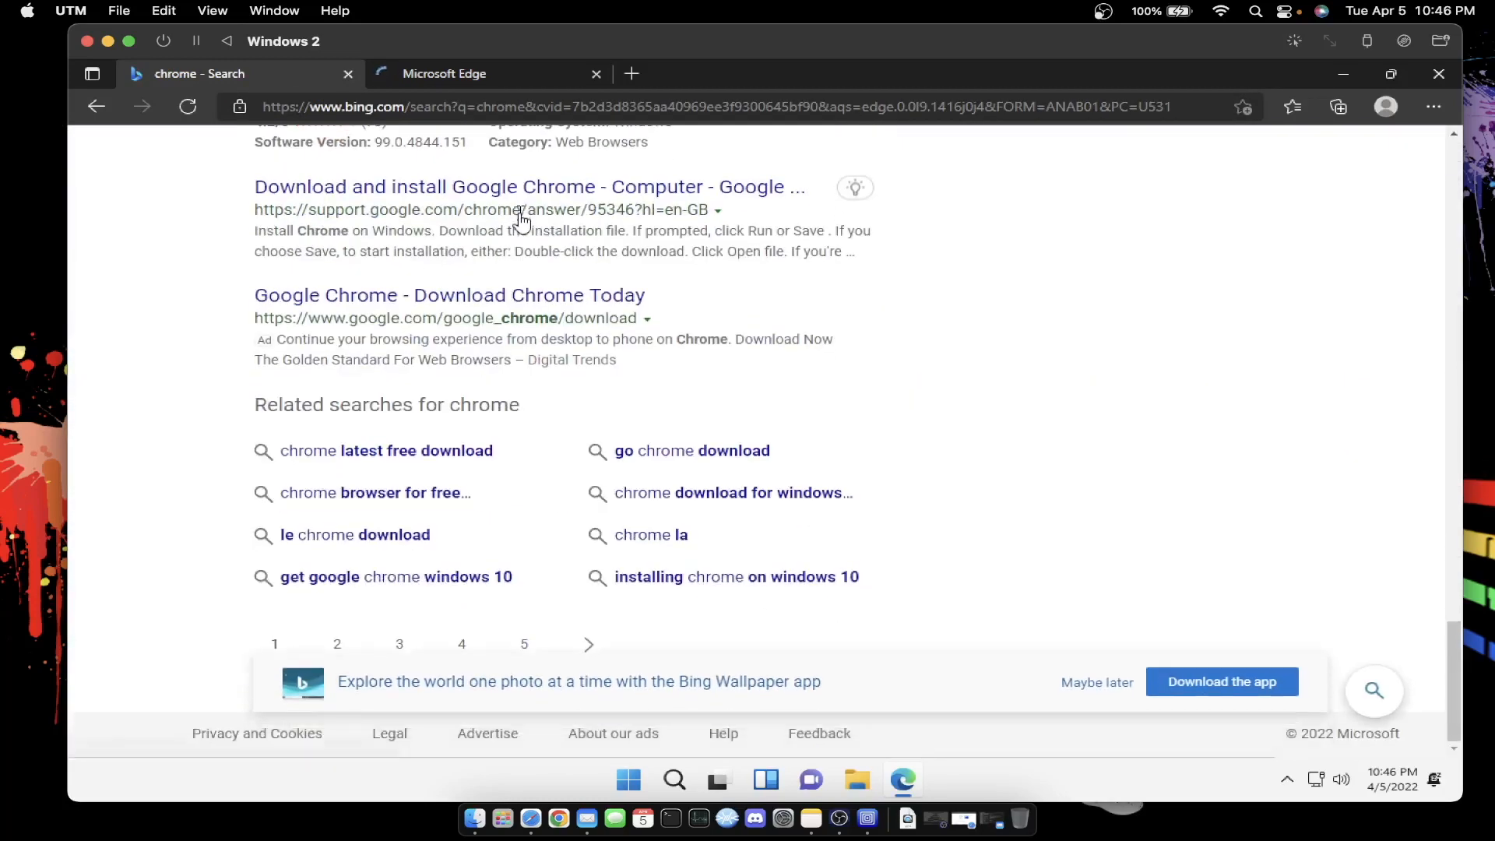
{"action": "scroll", "coordinate": [522, 222], "scroll_direction": "up", "scroll_amount": 15}
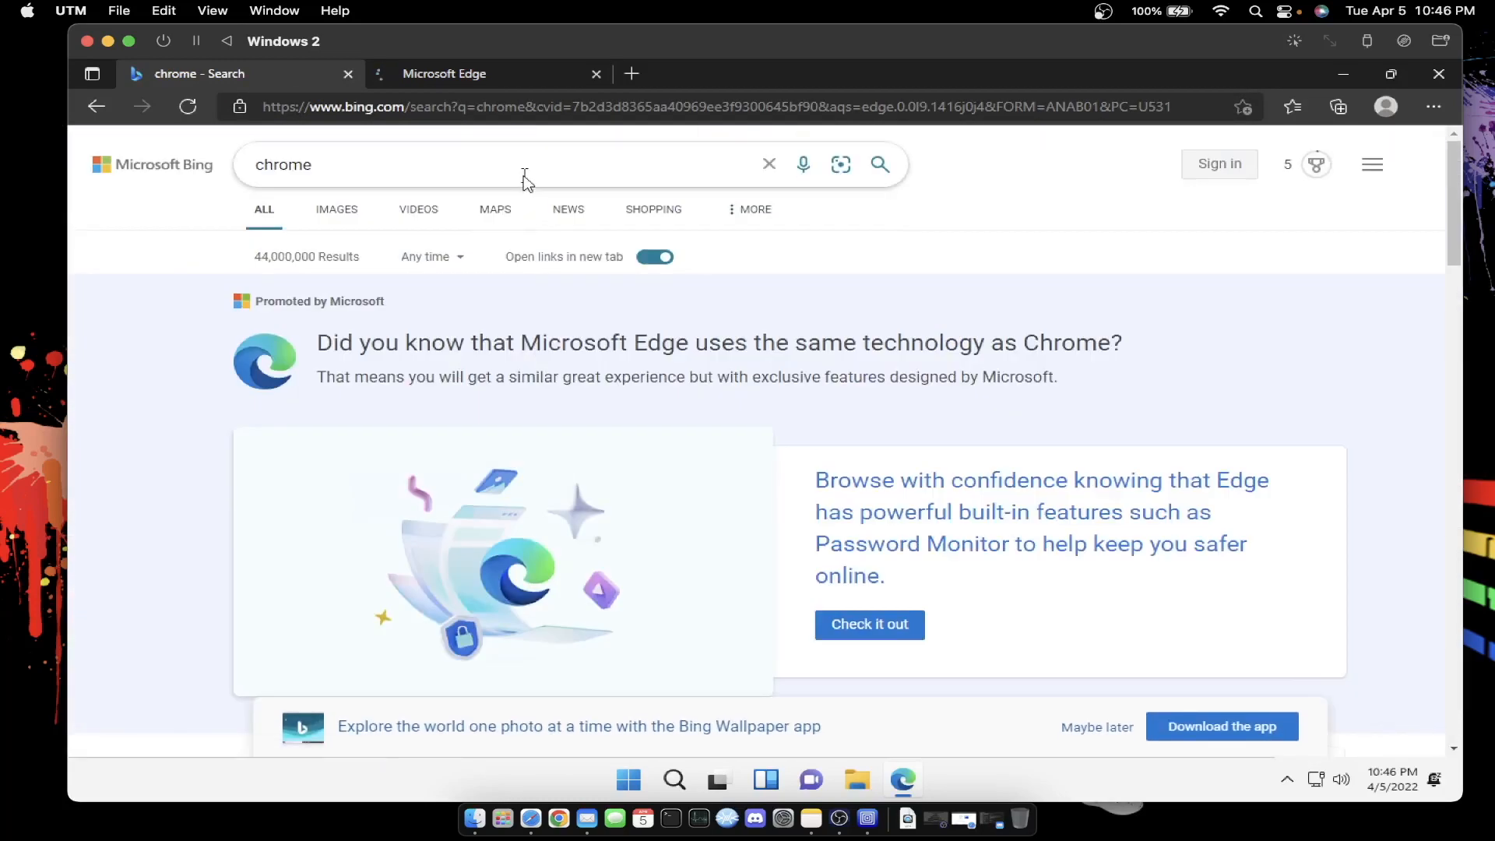